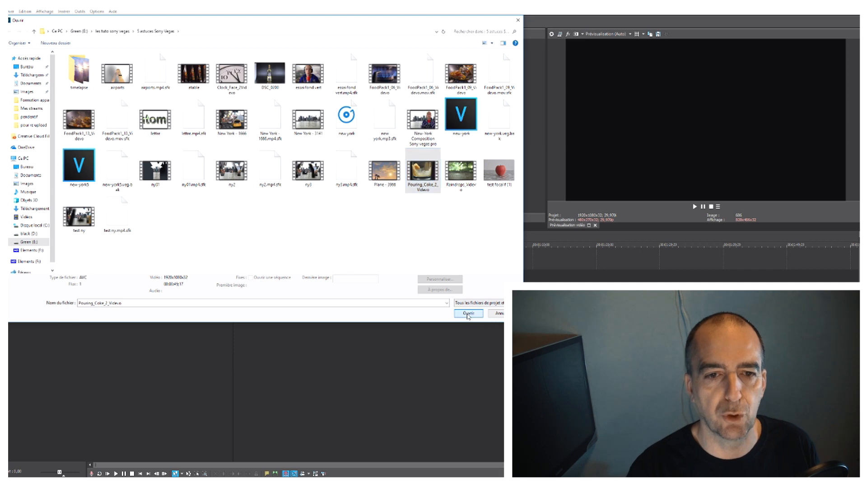
Decline matching the project settings to the imported Pouring_Coke_2_Videvo clip and disable Conserver les proportions in the clip's properties.
{"action": "left_click", "coordinate": [506, 187]}
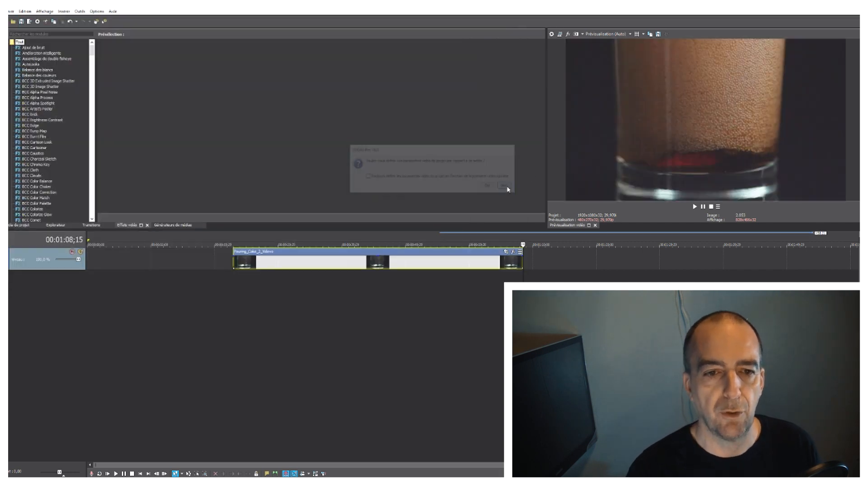
{"action": "left_click", "coordinate": [375, 262]}
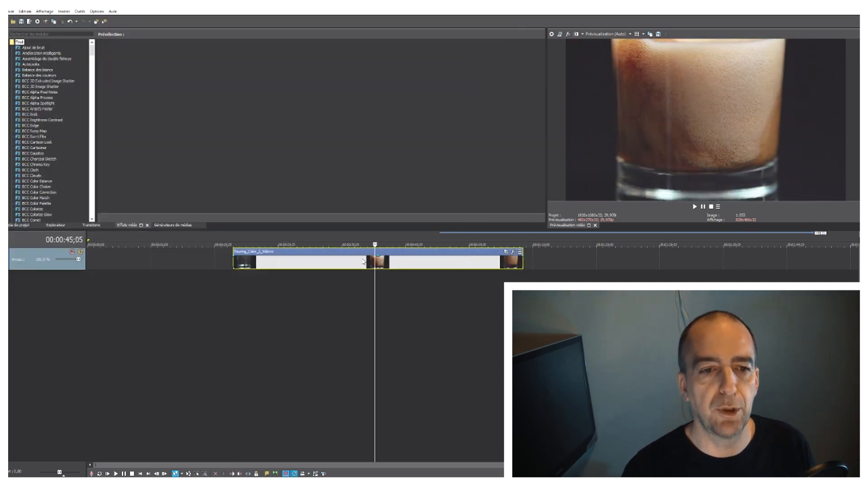
{"action": "right_click", "coordinate": [364, 261]}
{"action": "left_click", "coordinate": [379, 482]}
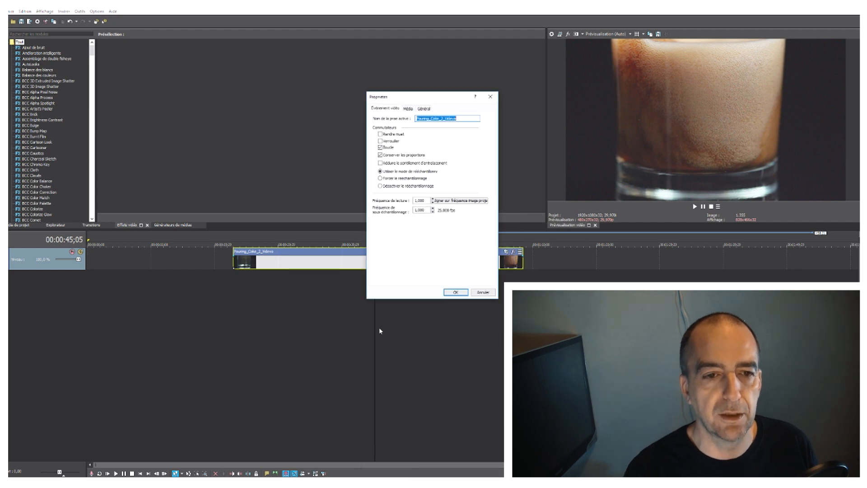
{"action": "left_click", "coordinate": [380, 156]}
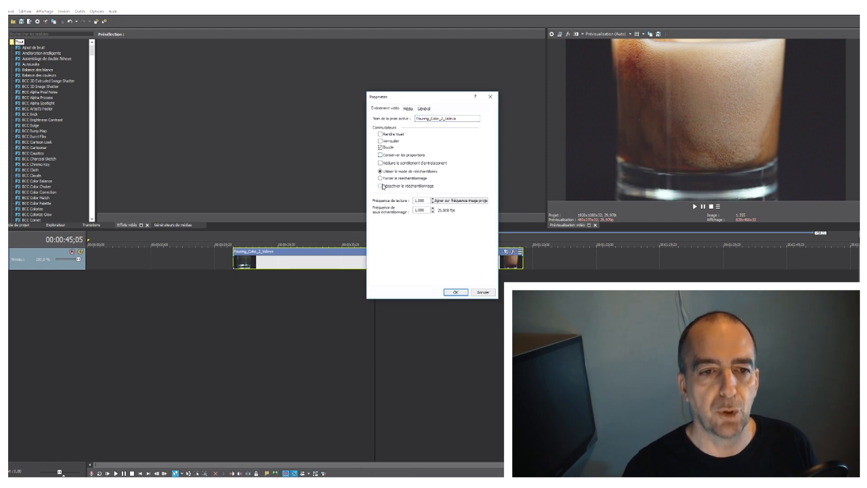
{"action": "left_click", "coordinate": [454, 292]}
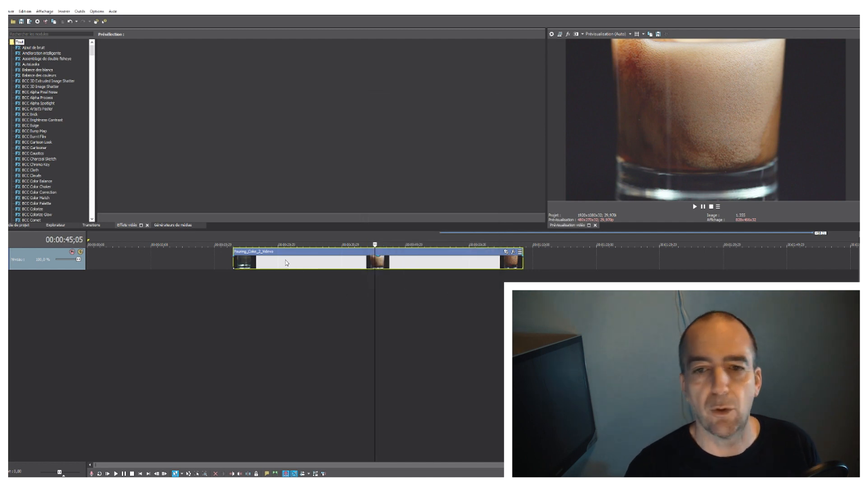
Preview the clip briefly from the middle, stop playback, and place the playhead nearer the clip's beginning at 00:00:31;18.
{"action": "left_click", "coordinate": [694, 206]}
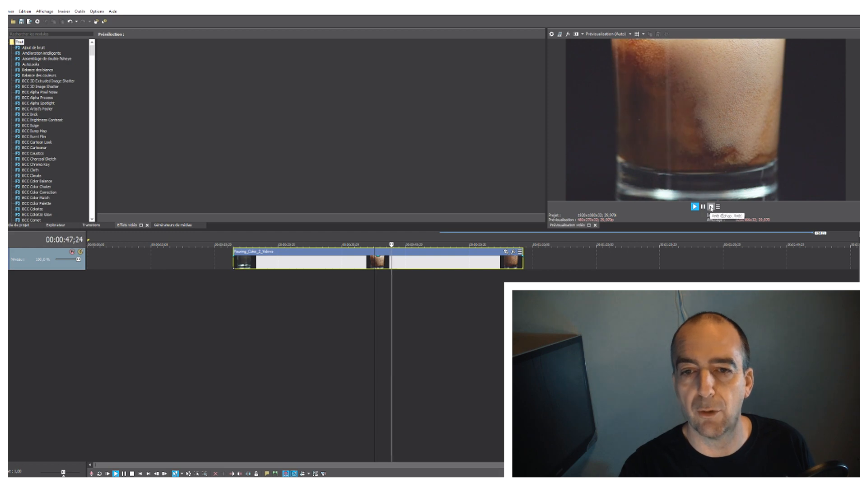
{"action": "left_click", "coordinate": [712, 207]}
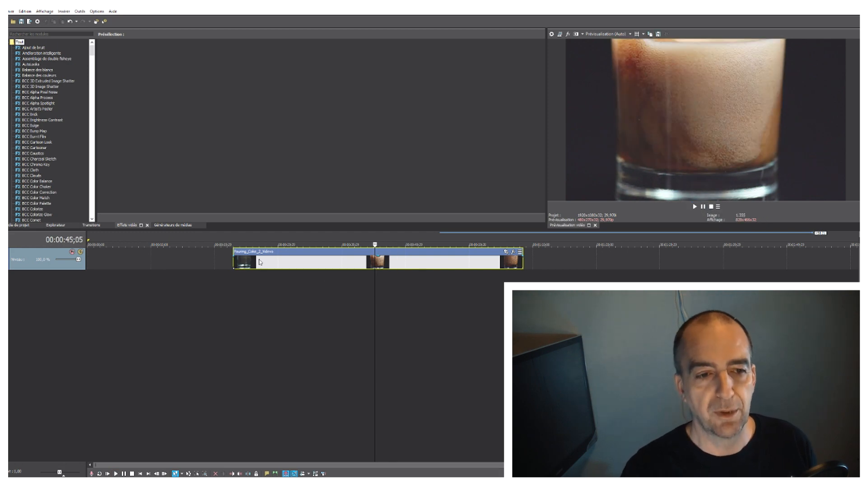
{"action": "left_click", "coordinate": [288, 266]}
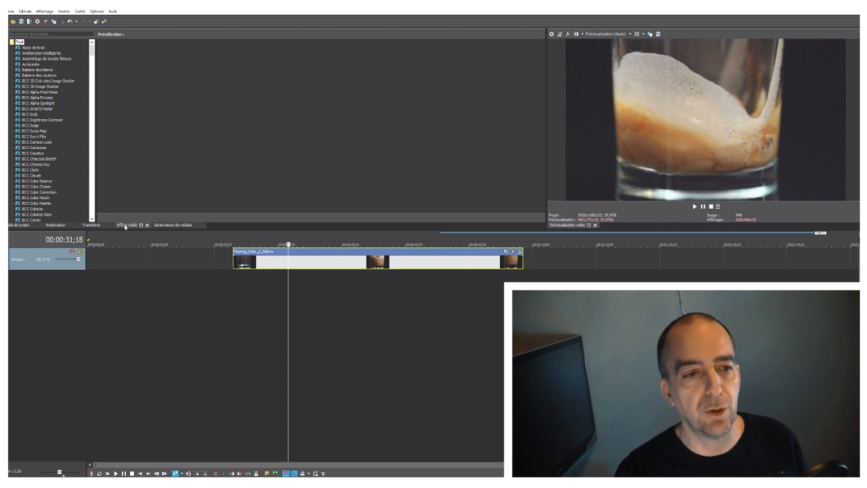
Find the Flou gaussien video effect and apply it to the clip, with the playhead at 00:00:33;18.
{"action": "scroll", "coordinate": [52, 145], "scroll_direction": "down", "scroll_amount": 20}
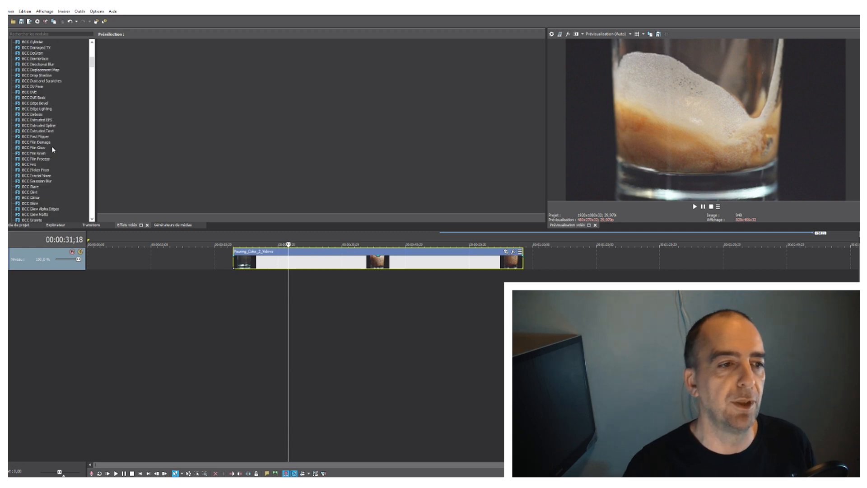
{"action": "scroll", "coordinate": [49, 154], "scroll_direction": "down", "scroll_amount": 10}
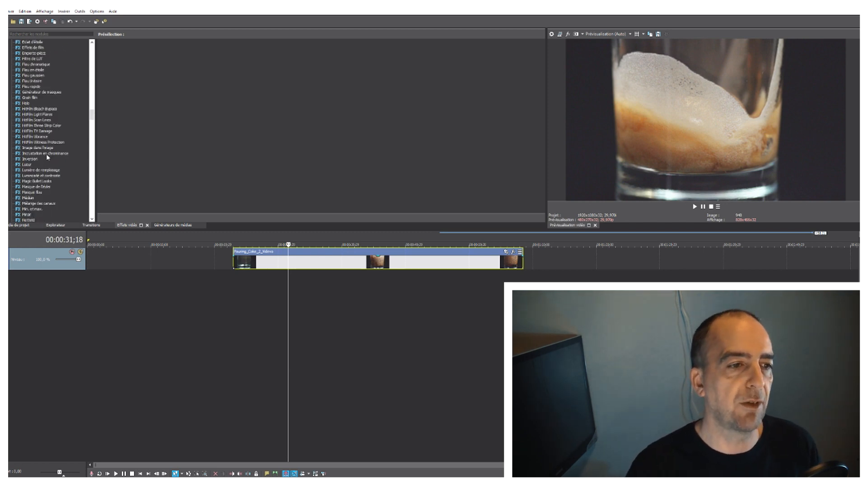
{"action": "scroll", "coordinate": [54, 155], "scroll_direction": "up", "scroll_amount": 3}
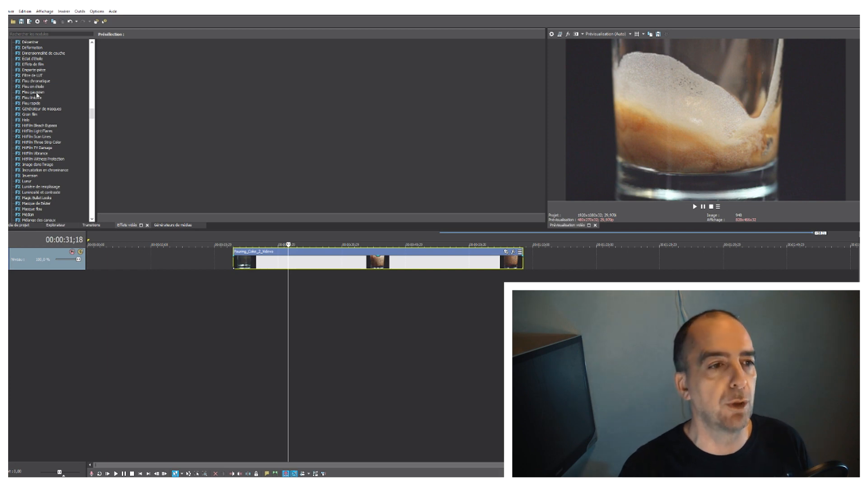
{"action": "left_click", "coordinate": [301, 260]}
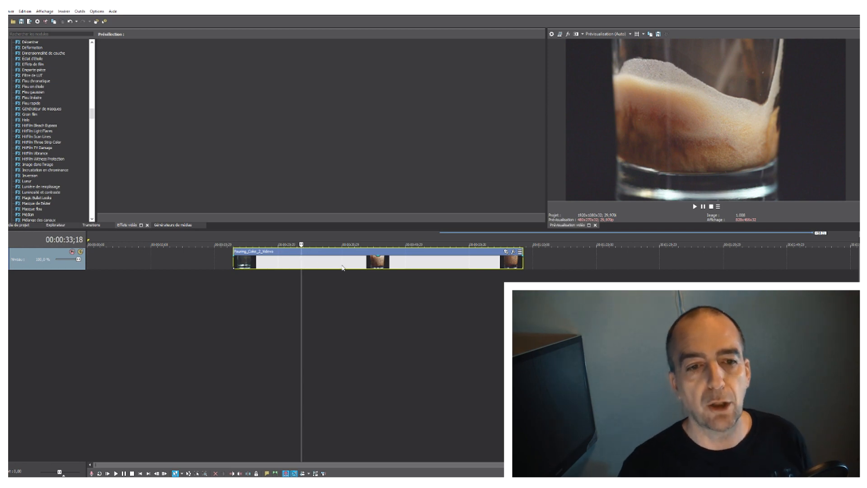
{"action": "left_click", "coordinate": [29, 93]}
{"action": "left_click_drag", "start_coordinate": [30, 94], "coordinate": [276, 265]}
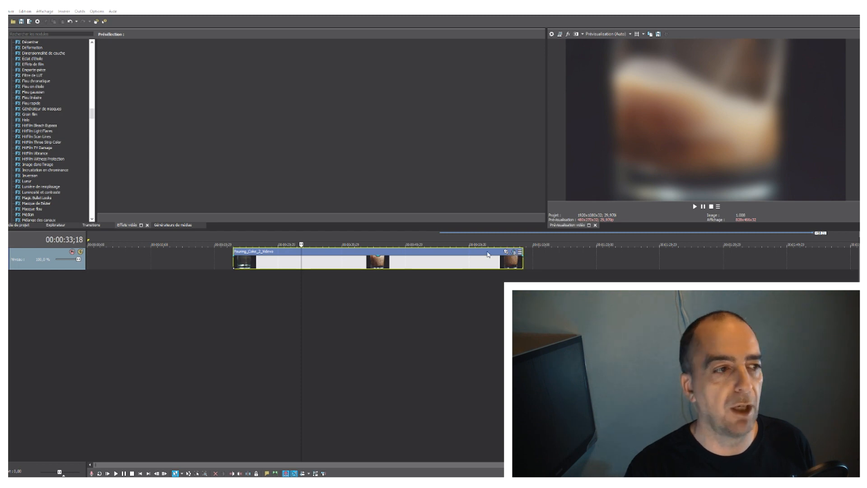
Toggle the Flou gaussien effect off and back on to compare the image, and close the effects window.
{"action": "left_click_drag", "start_coordinate": [287, 28], "coordinate": [246, 134]}
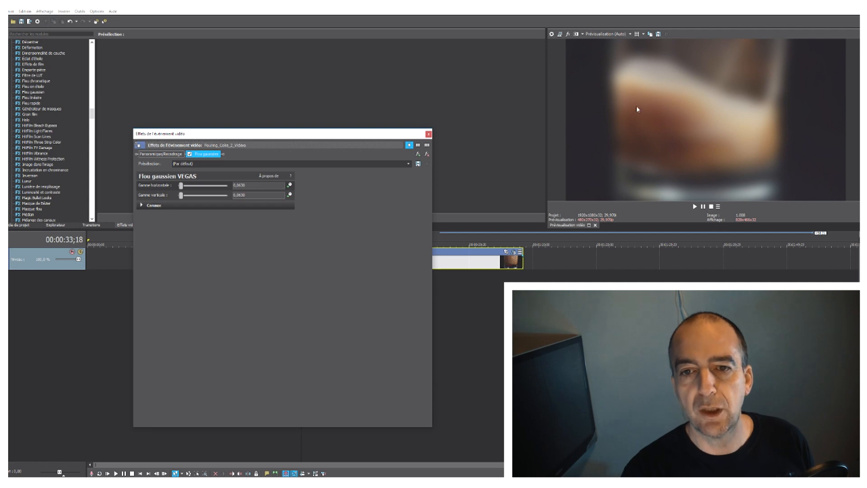
{"action": "left_click", "coordinate": [189, 155]}
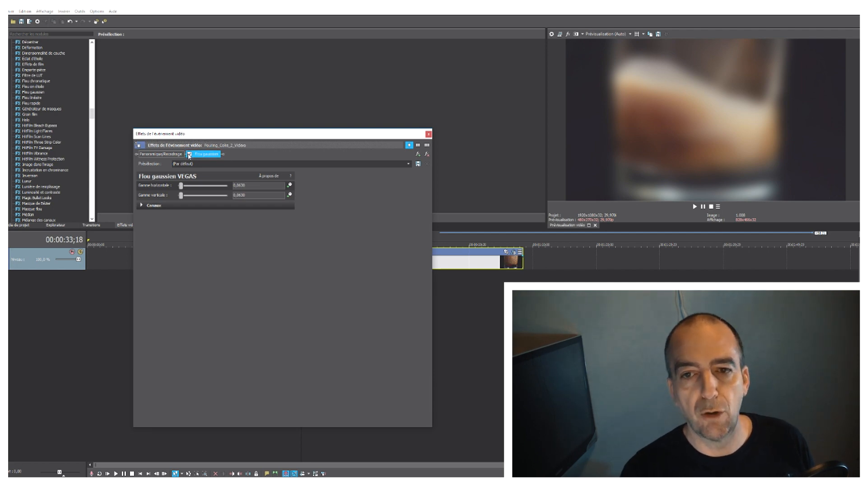
{"action": "left_click", "coordinate": [189, 154]}
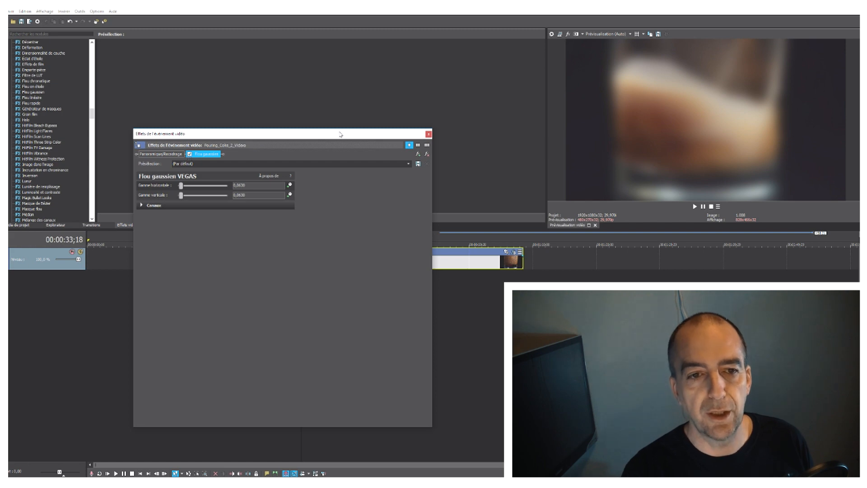
{"action": "left_click", "coordinate": [428, 134]}
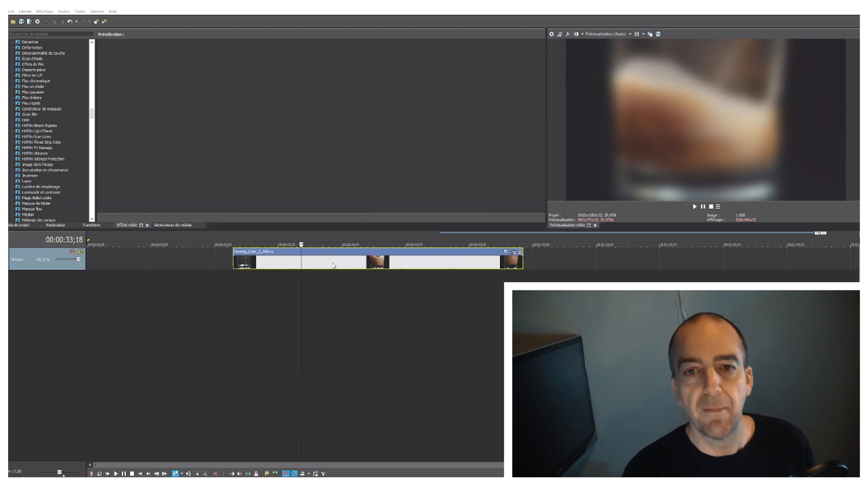
Enable the split-screen preview and play the clip to compare the original half with the blurred half.
{"action": "left_click", "coordinate": [577, 34]}
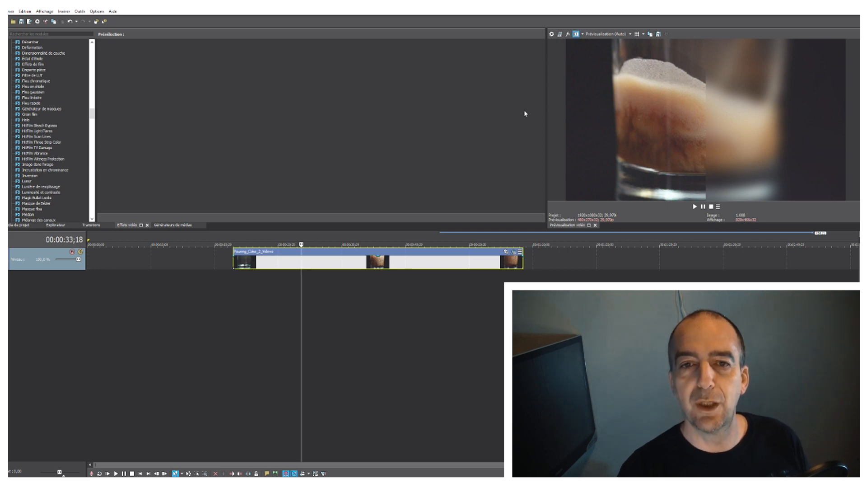
{"action": "left_click", "coordinate": [695, 207]}
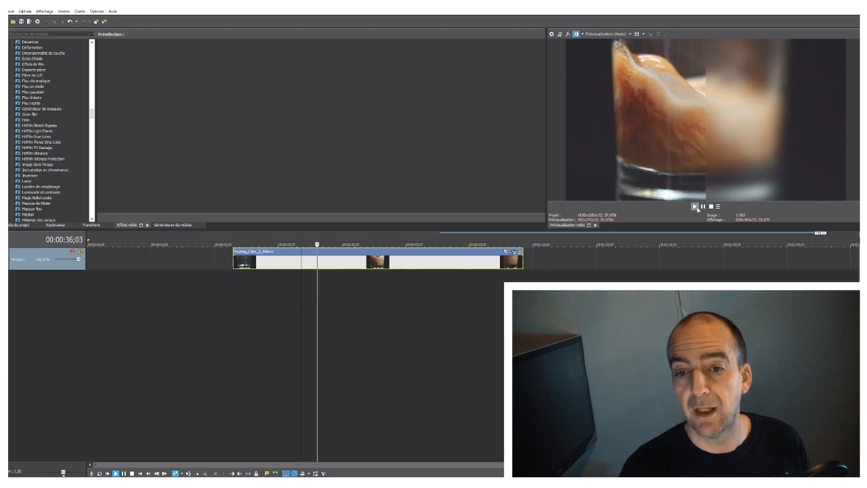
{"action": "left_click", "coordinate": [703, 206]}
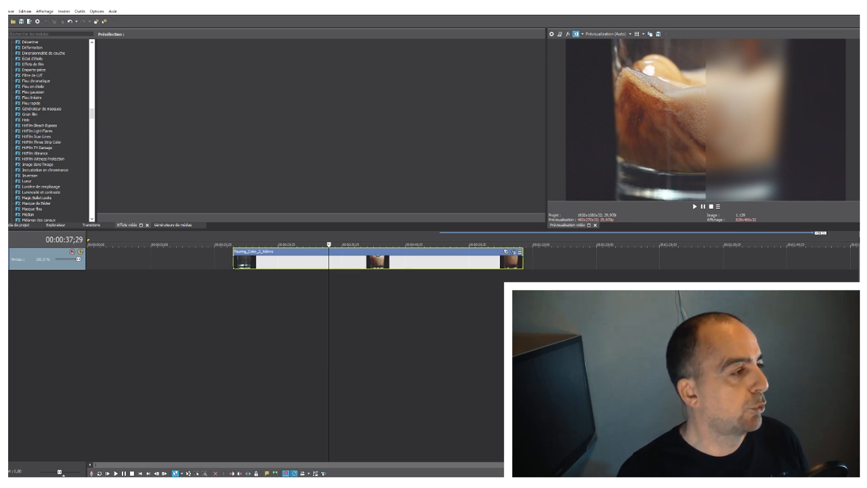
Apply the default preset of Correcteur de couleurs to the clip and move its effects window beside the preview.
{"action": "scroll", "coordinate": [88, 130], "scroll_direction": "up", "scroll_amount": 5}
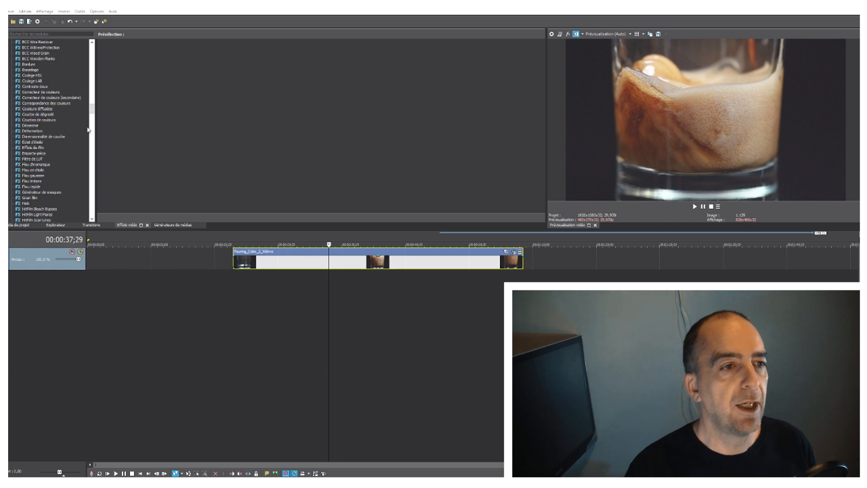
{"action": "left_click", "coordinate": [38, 93]}
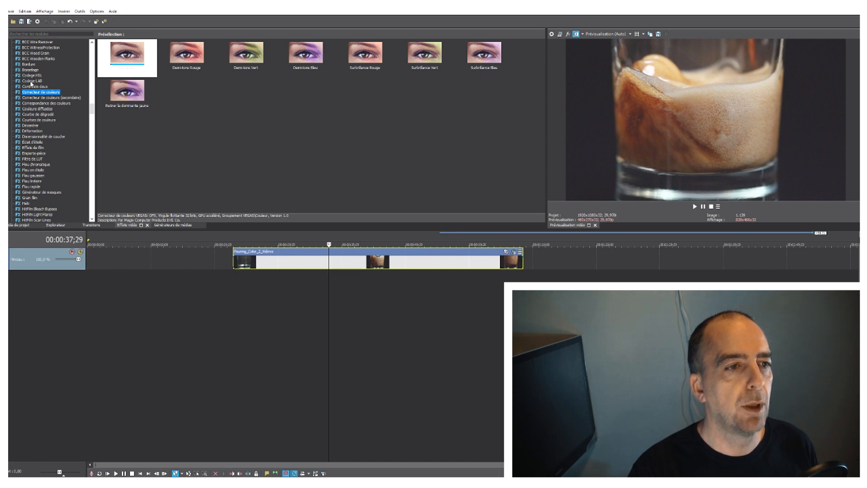
{"action": "left_click_drag", "start_coordinate": [131, 58], "coordinate": [297, 265]}
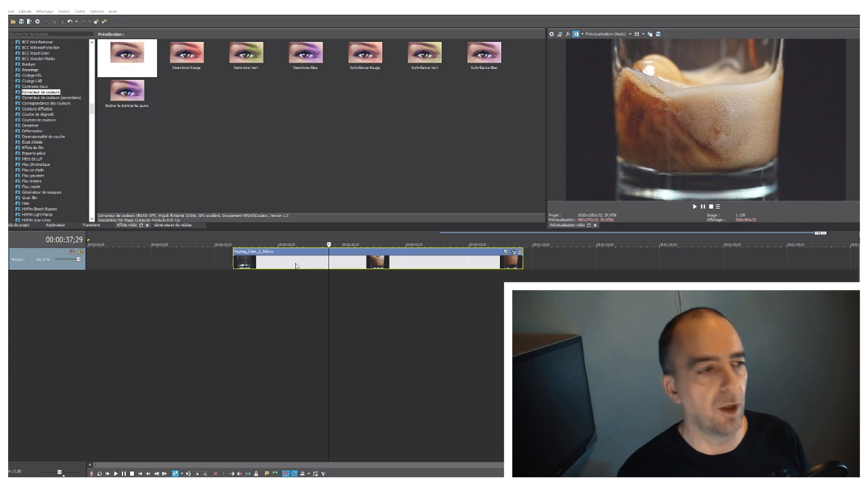
{"action": "left_click_drag", "start_coordinate": [203, 190], "coordinate": [450, 96]}
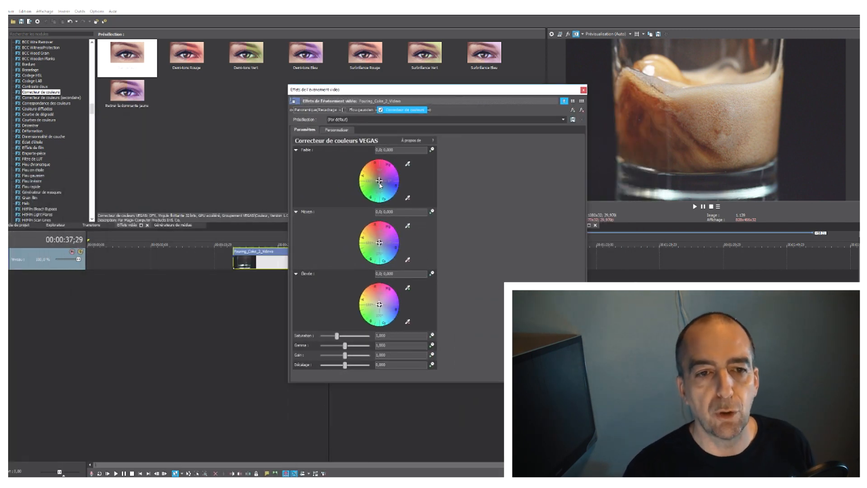
Shift the color corrector's Faible wheel to green at about 223.6°, Moyen to red-orange at about 114.2°, and Élevée to yellow at about 156.3°.
{"action": "left_click_drag", "start_coordinate": [379, 183], "coordinate": [371, 190]}
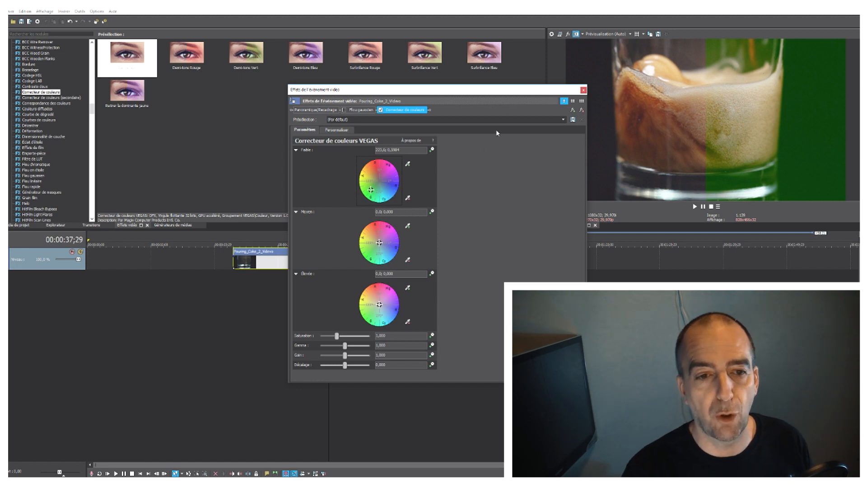
{"action": "mouse_move", "coordinate": [381, 244]}
{"action": "left_mouse_down"}
{"action": "mouse_move", "coordinate": [372, 253]}
{"action": "mouse_move", "coordinate": [374, 231]}
{"action": "left_mouse_up"}
{"action": "left_click_drag", "start_coordinate": [379, 305], "coordinate": [362, 297]}
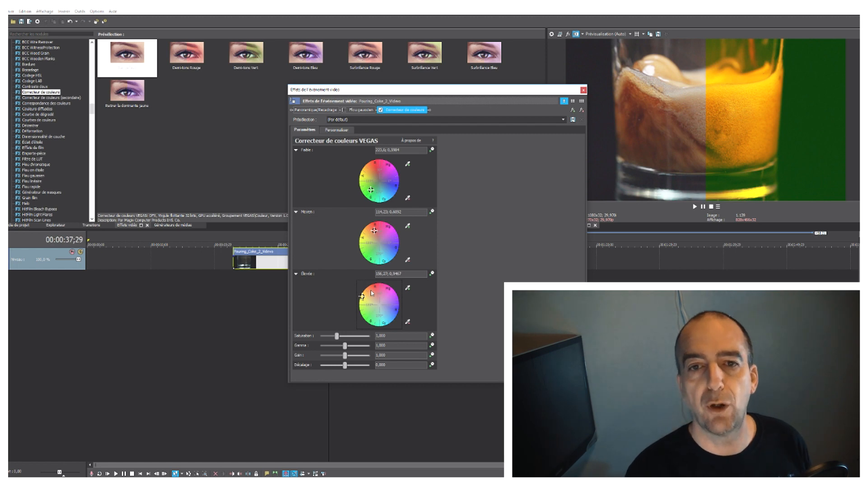
Set the split-screen preview to Sélectionner tout and toggle it off and on to compare the full frame before and after correction.
{"action": "left_click", "coordinate": [576, 34]}
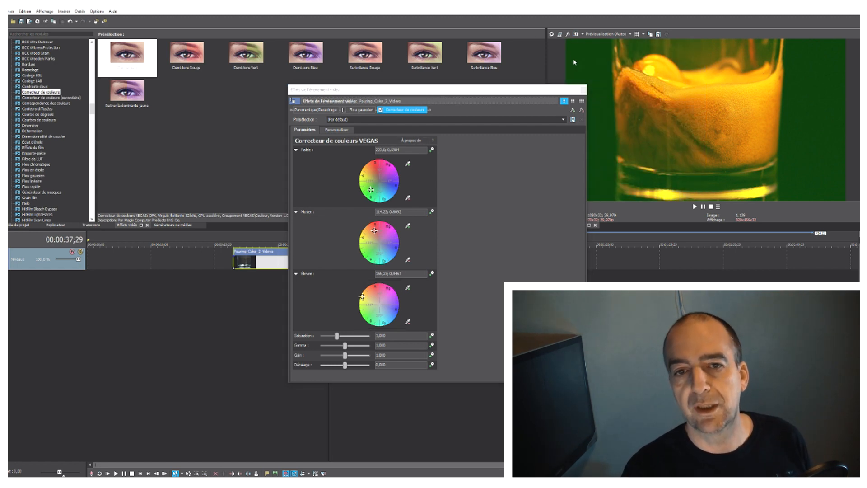
{"action": "left_click", "coordinate": [583, 35]}
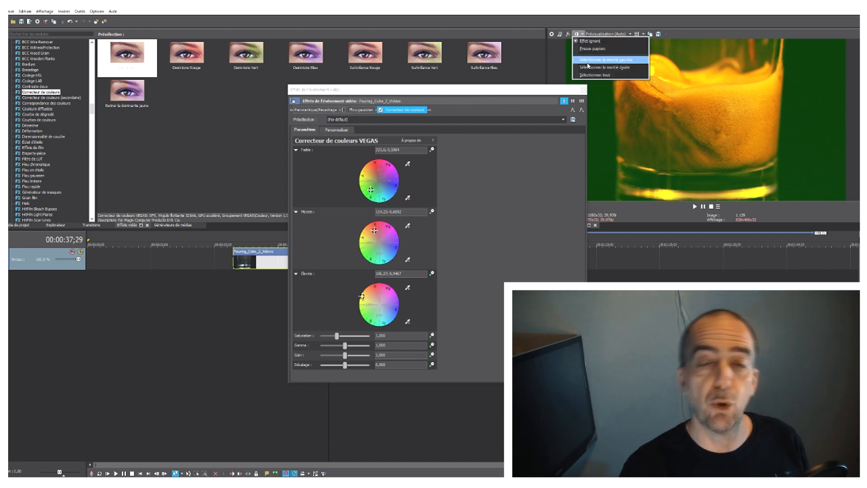
{"action": "left_click", "coordinate": [590, 75]}
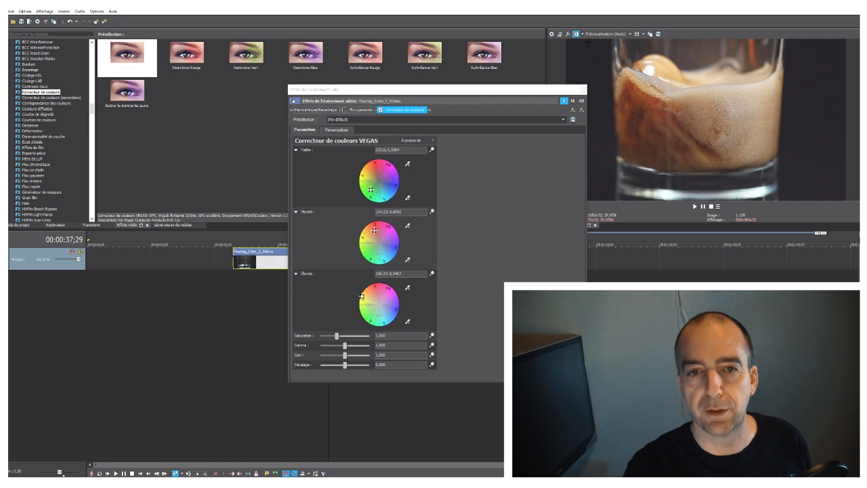
{"action": "left_click", "coordinate": [576, 34]}
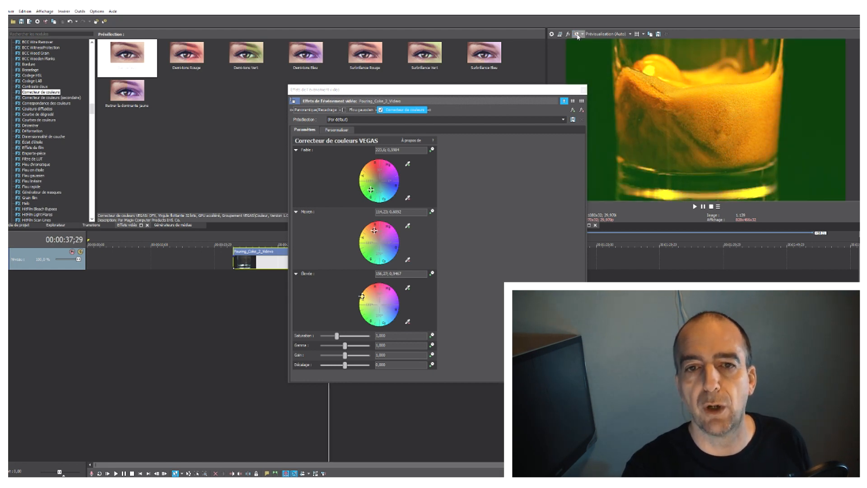
{"action": "left_click", "coordinate": [577, 33]}
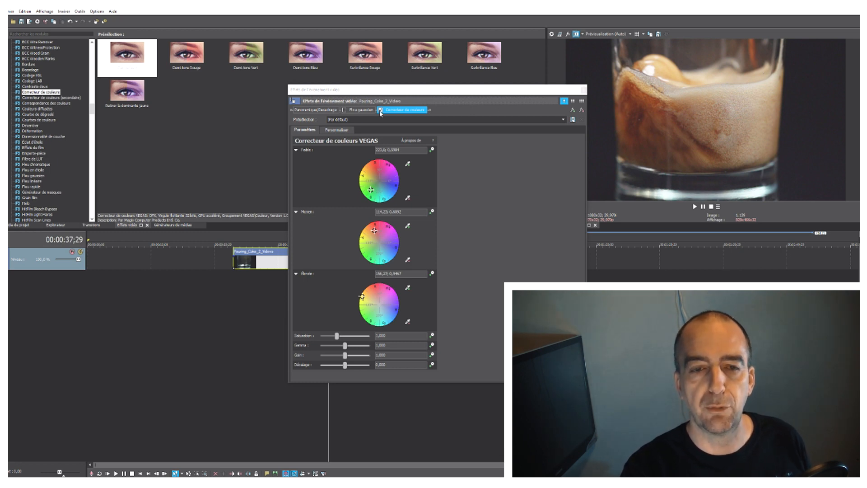
Play the clip briefly with its effects bypassed, check the color corrector's enabled state, and turn off the split-screen preview.
{"action": "left_click", "coordinate": [695, 206]}
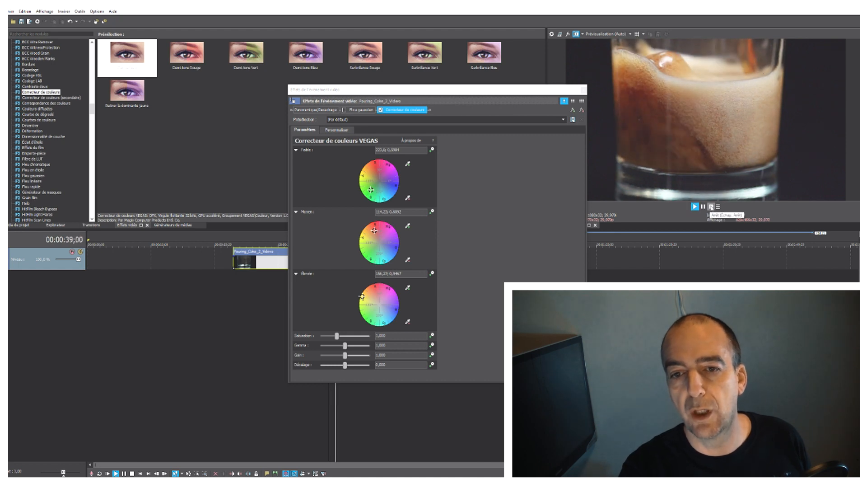
{"action": "left_click", "coordinate": [711, 207]}
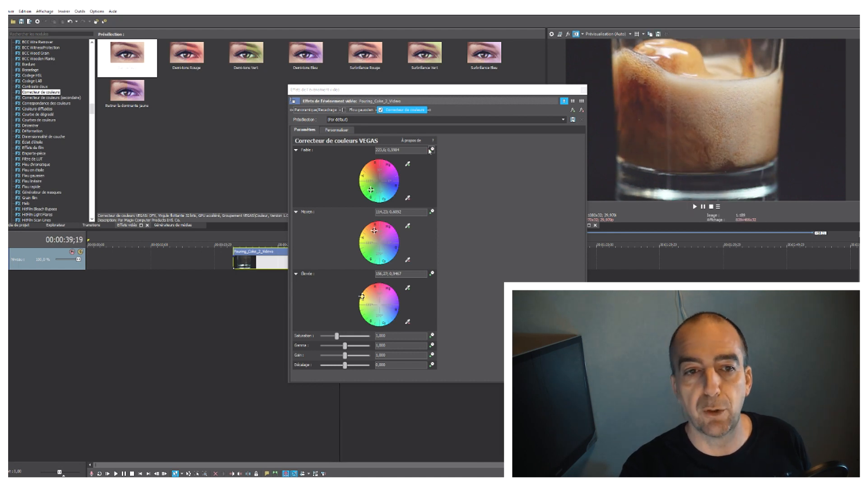
{"action": "left_click", "coordinate": [381, 111]}
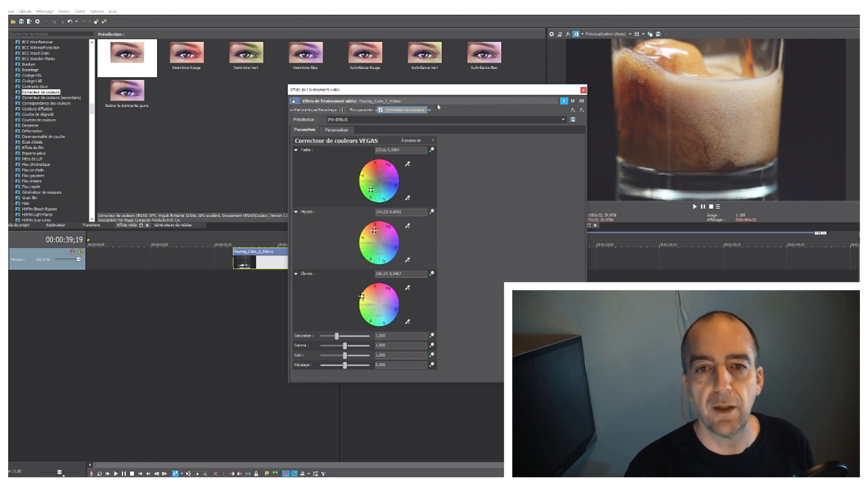
{"action": "left_click", "coordinate": [572, 51]}
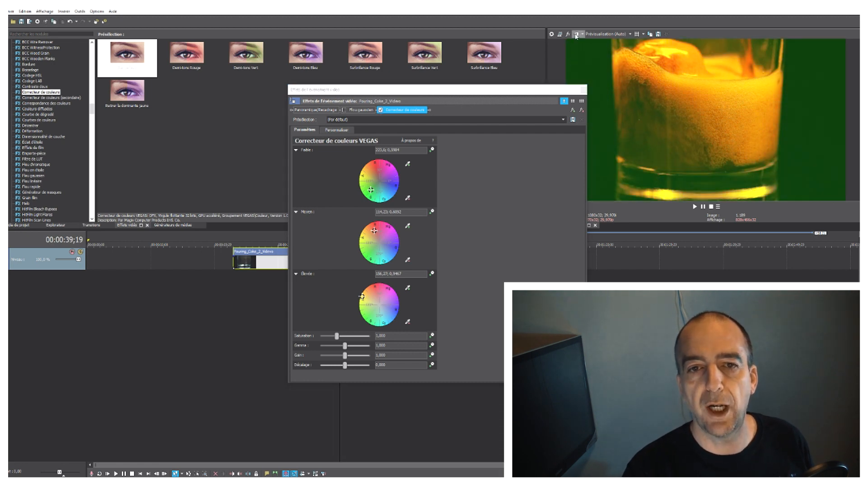
Disable the clip's Correcteur de couleurs effect, close its window, and shift the clip earlier, leaving the cursor at 00:01:00;27.
{"action": "left_click", "coordinate": [380, 110]}
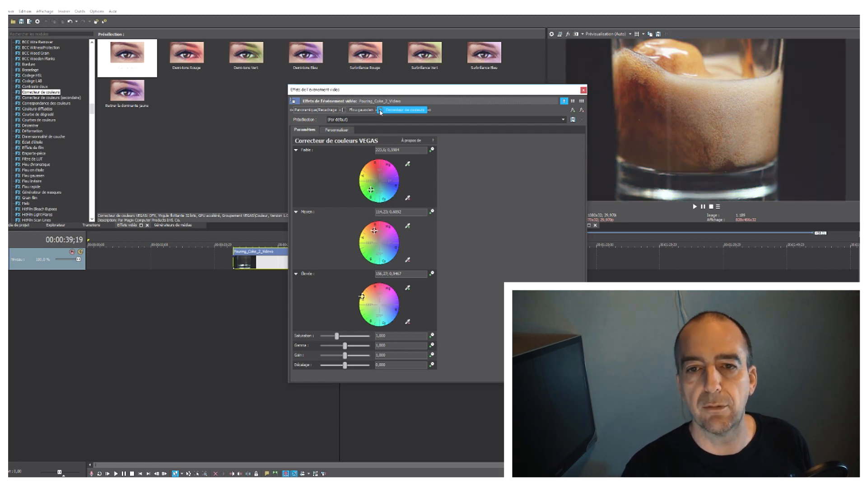
{"action": "left_click", "coordinate": [583, 90]}
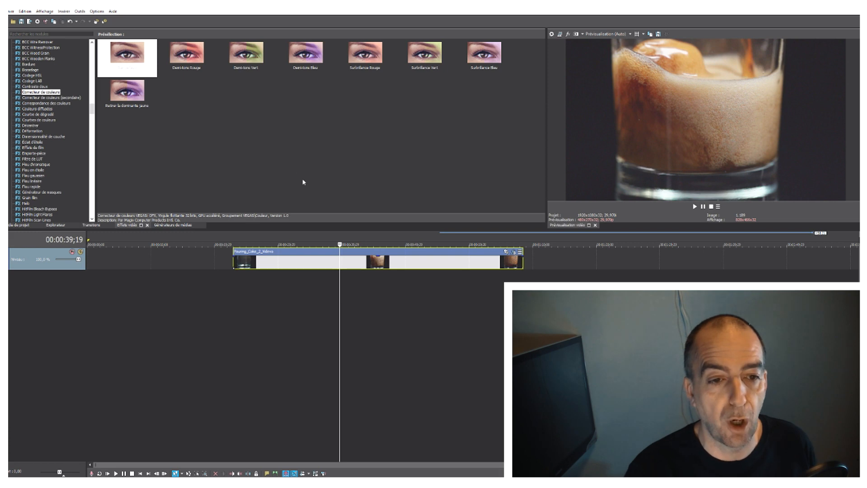
{"action": "left_click_drag", "start_coordinate": [490, 260], "coordinate": [380, 260]}
{"action": "left_click", "coordinate": [474, 261]}
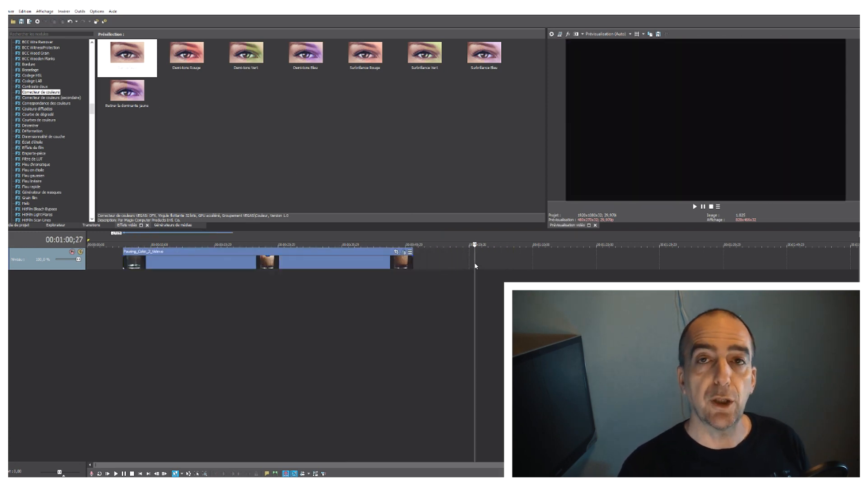
Import the timelapse folder's photos 20170817_180458 through 20170817_180701 onto the video track at the cursor.
{"action": "left_click", "coordinate": [12, 11]}
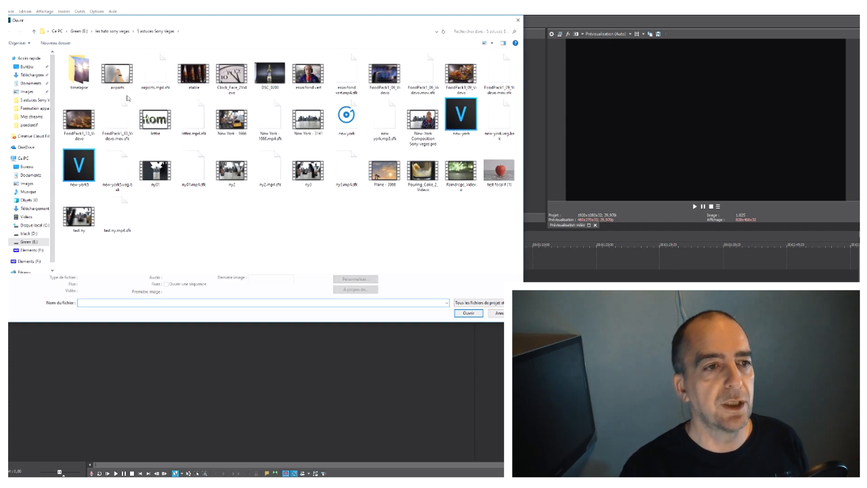
{"action": "double_click", "coordinate": [91, 79]}
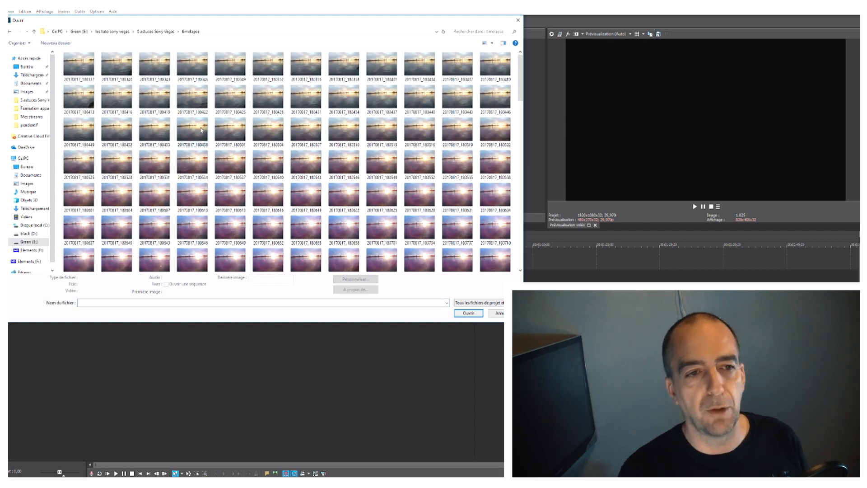
{"action": "left_click", "coordinate": [197, 133]}
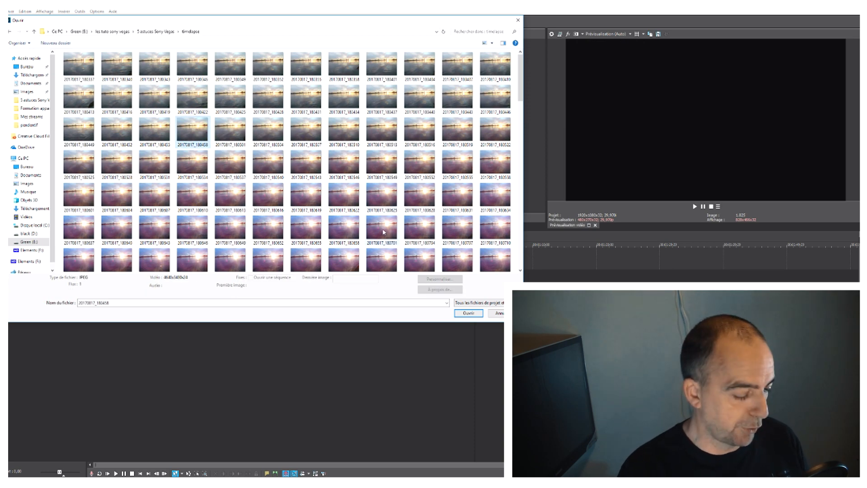
{"action": "left_click", "coordinate": [383, 232], "text": "shift"}
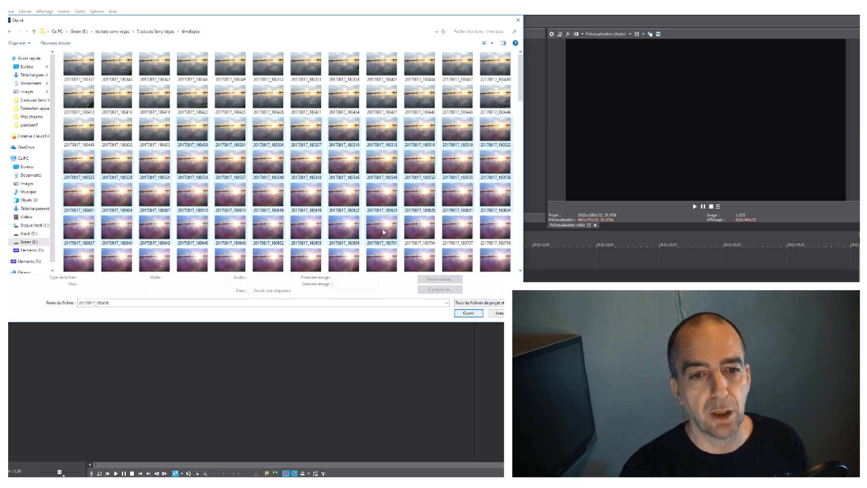
{"action": "left_click", "coordinate": [471, 312]}
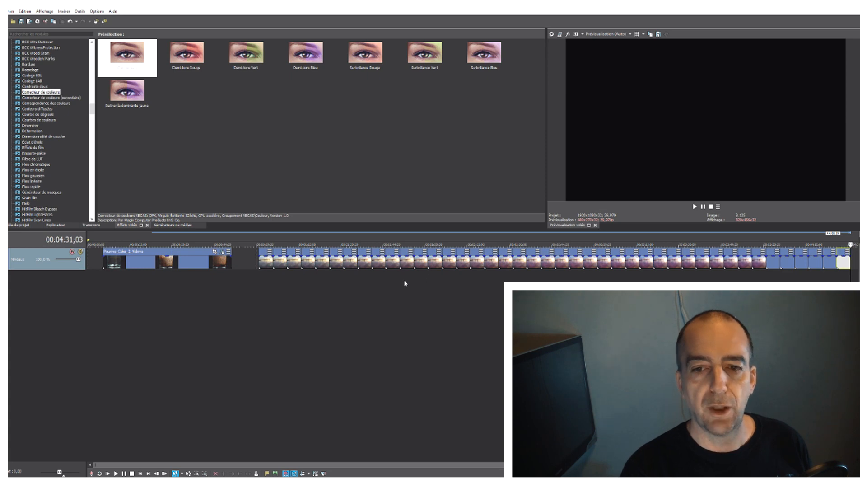
Examine the length of the first imported photos by moving the cursor along them on the timeline.
{"action": "left_click", "coordinate": [260, 260]}
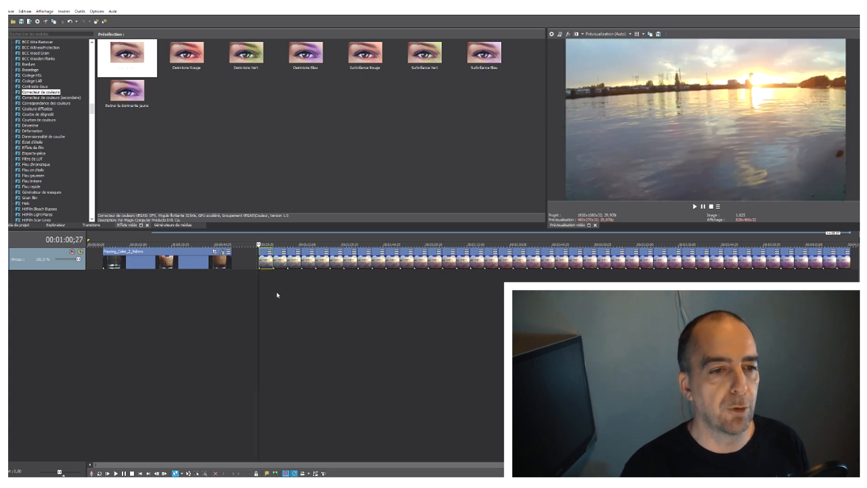
{"action": "scroll", "coordinate": [275, 290], "scroll_direction": "up", "scroll_amount": 3}
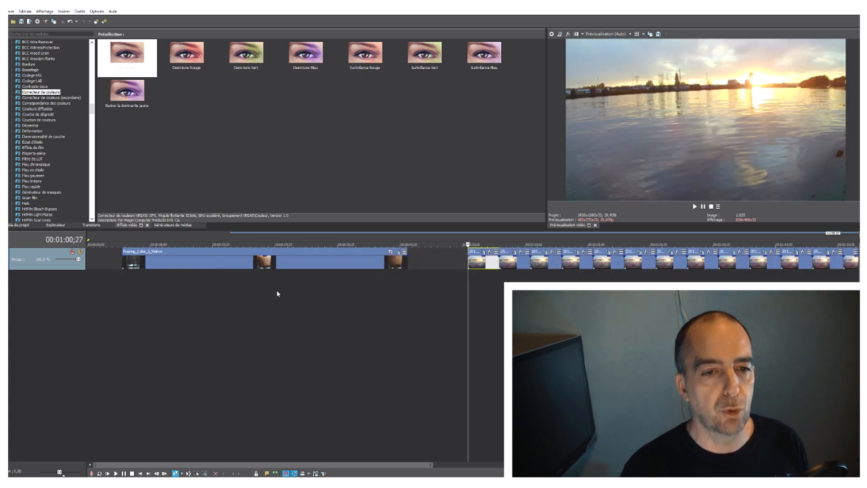
{"action": "left_click", "coordinate": [499, 262]}
{"action": "left_click", "coordinate": [518, 265]}
{"action": "left_click", "coordinate": [544, 264]}
{"action": "scroll", "coordinate": [538, 266], "scroll_direction": "down", "scroll_amount": 3}
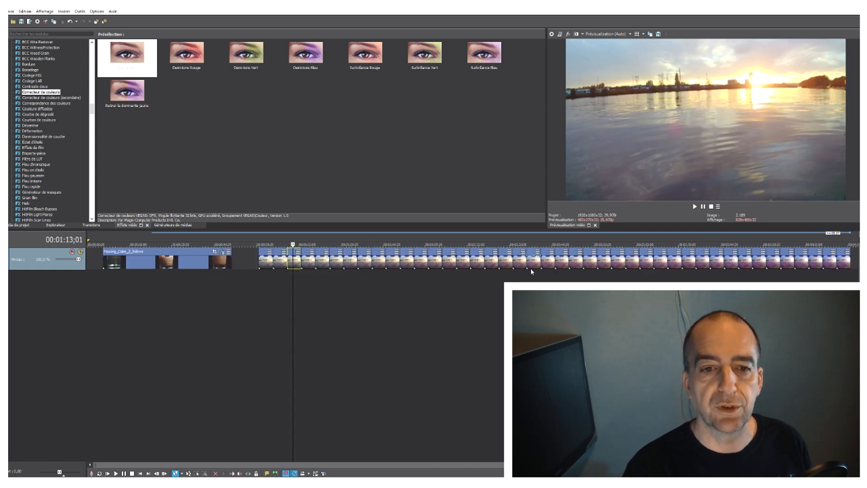
Insert a new video track and place the cursor at 00:01:03;23 near the start of the photo sequence.
{"action": "right_click", "coordinate": [325, 299]}
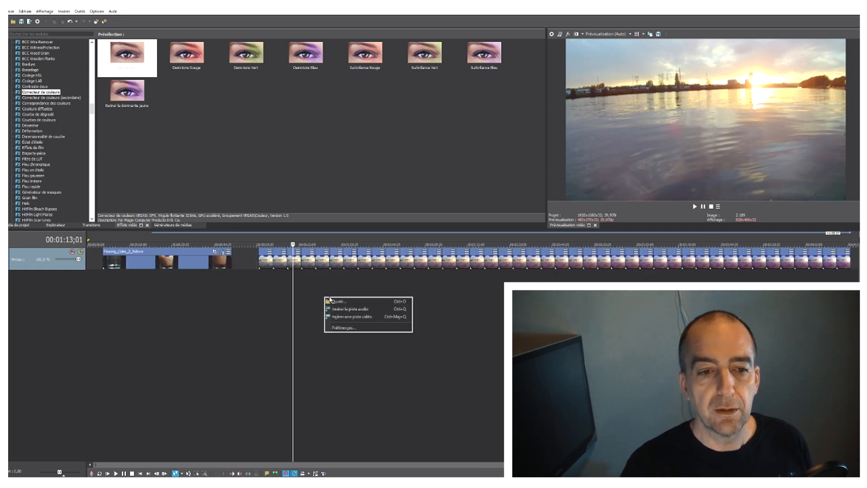
{"action": "left_click", "coordinate": [354, 319]}
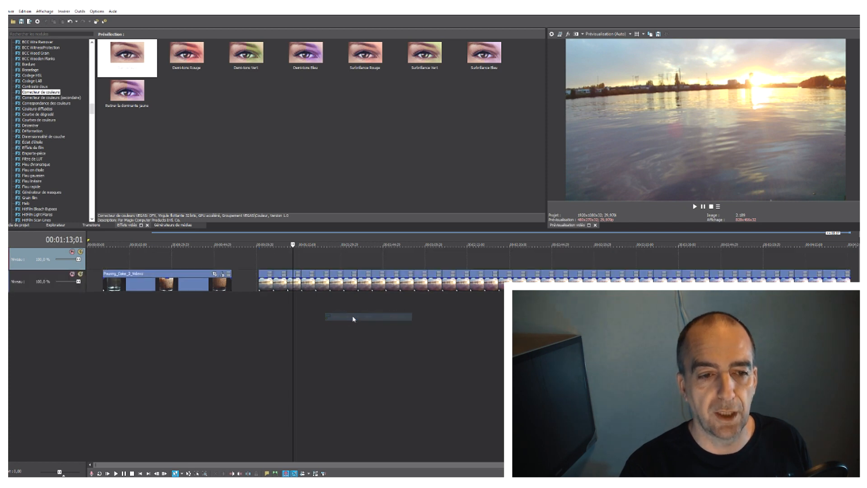
{"action": "left_click", "coordinate": [267, 255]}
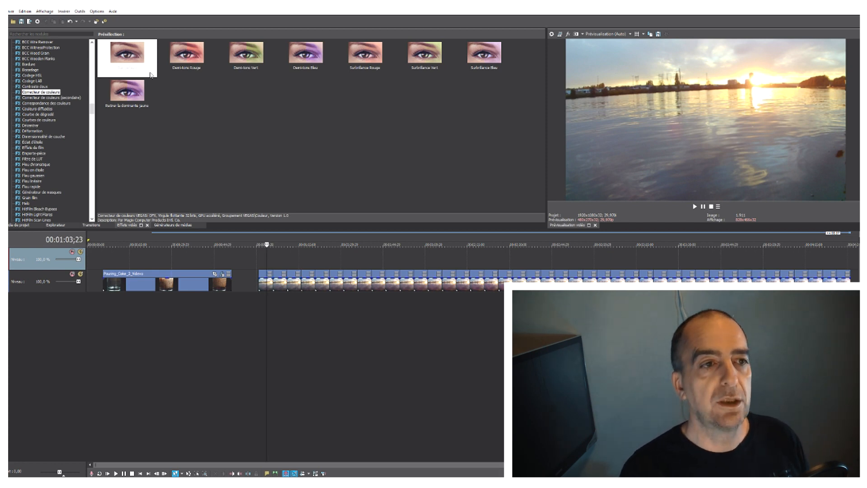
Set the default length of new still images to 60 seconds in the editing preferences.
{"action": "left_click", "coordinate": [97, 11]}
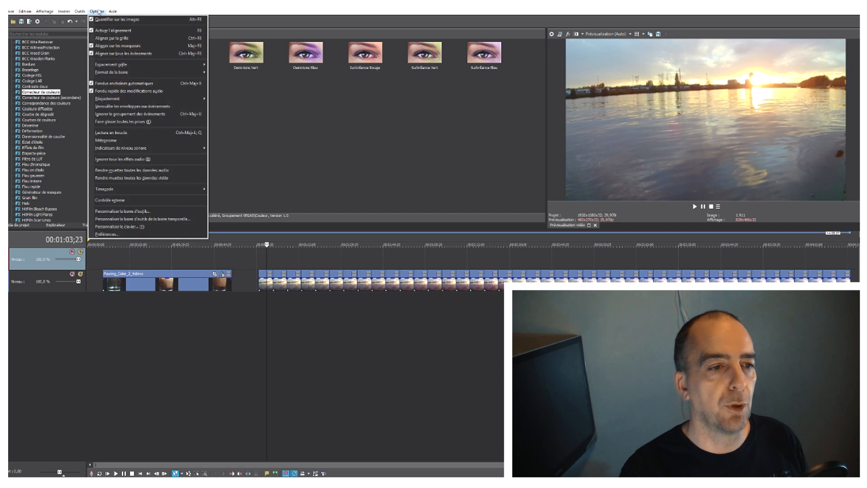
{"action": "left_click", "coordinate": [105, 235]}
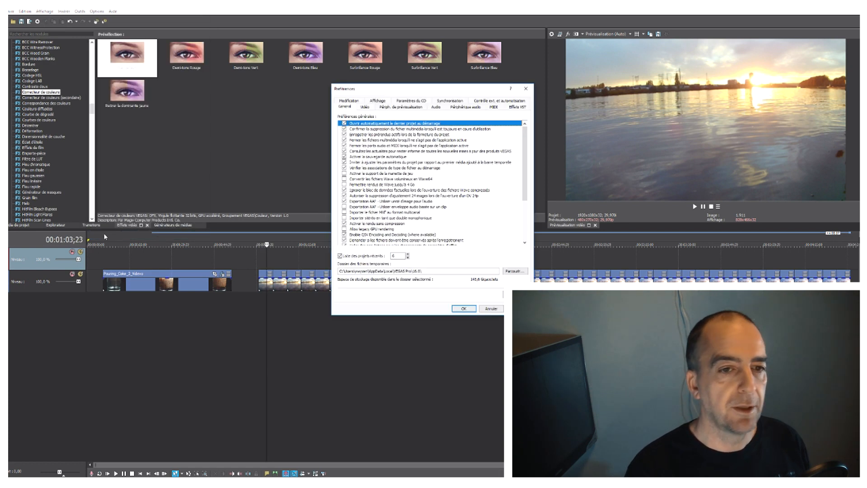
{"action": "left_click", "coordinate": [350, 100]}
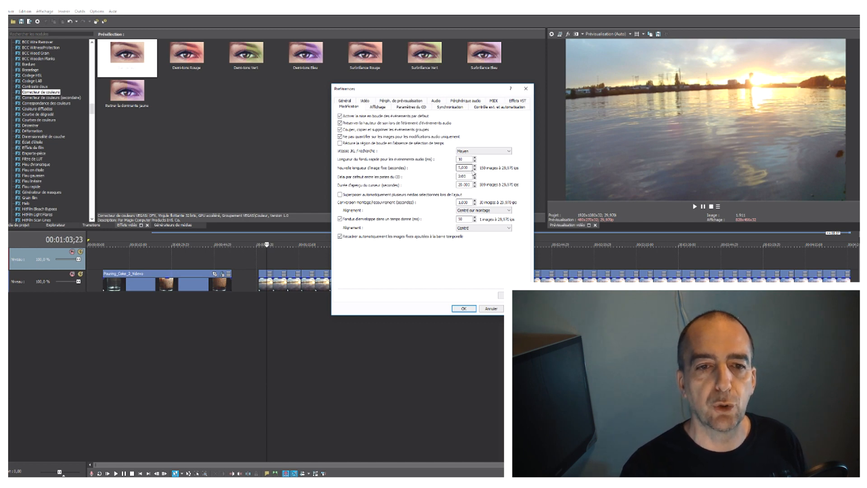
{"action": "double_click", "coordinate": [470, 168]}
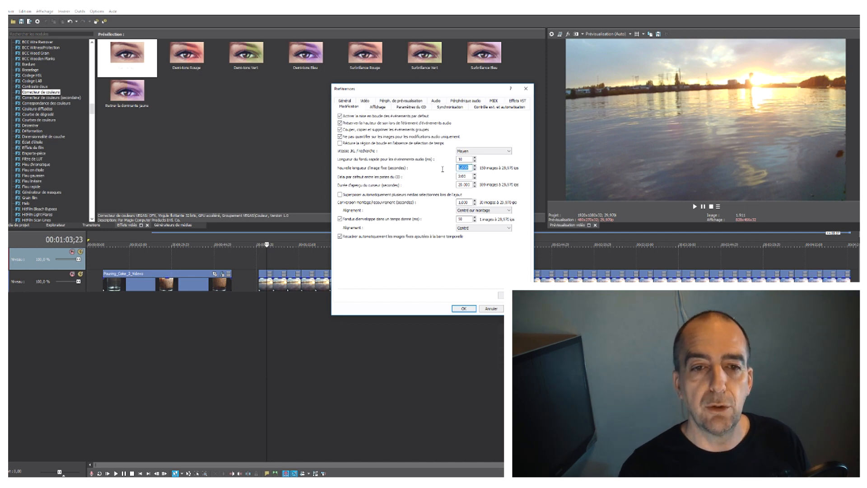
{"action": "type", "text": "60"}
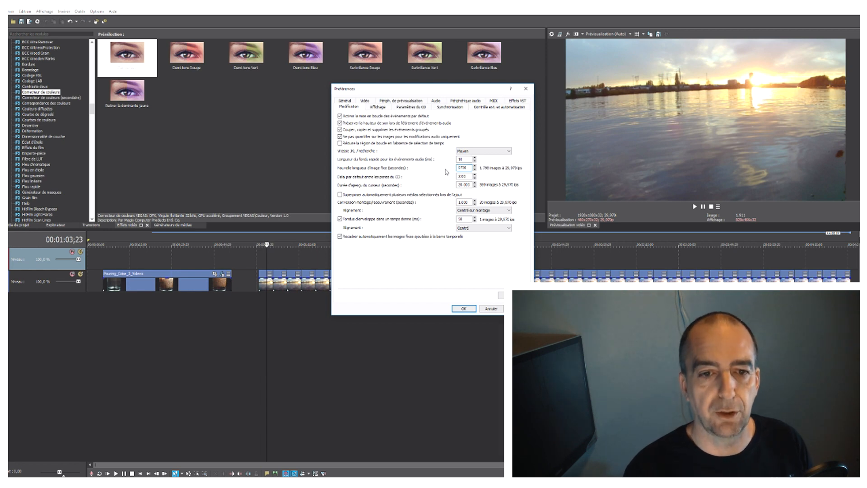
{"action": "left_click", "coordinate": [464, 308]}
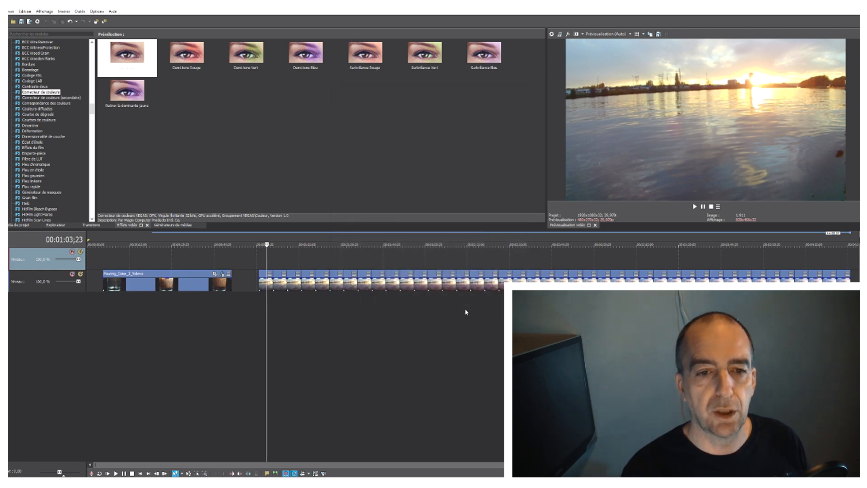
Import a range of timelapse photos starting with 20170817_180455 onto the new video track at the cursor.
{"action": "left_click", "coordinate": [11, 12]}
{"action": "left_click", "coordinate": [18, 28]}
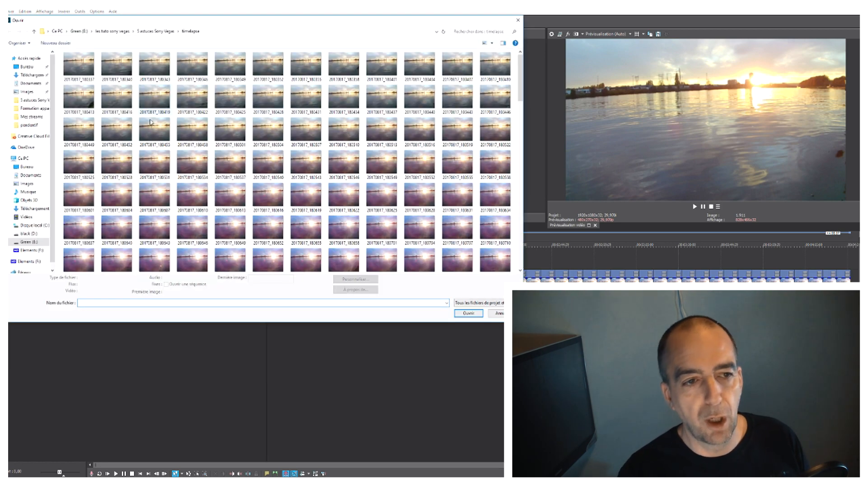
{"action": "left_click", "coordinate": [152, 123]}
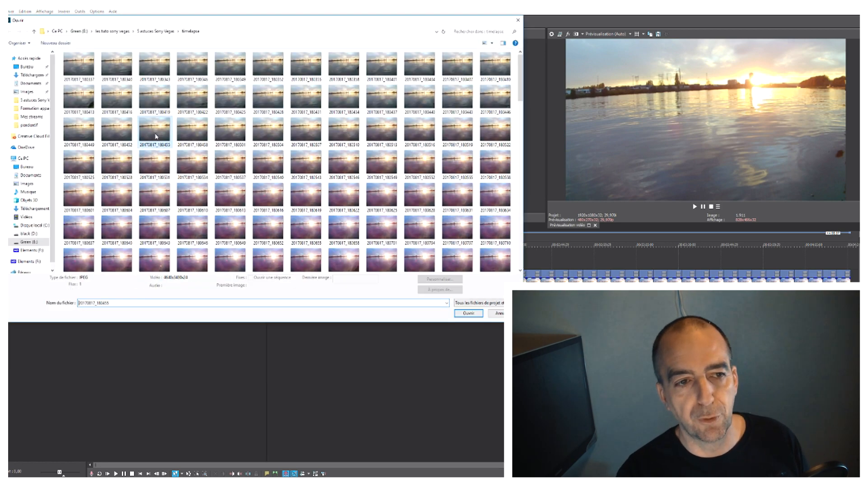
{"action": "left_click", "coordinate": [452, 258], "text": "shift"}
{"action": "left_click", "coordinate": [473, 312]}
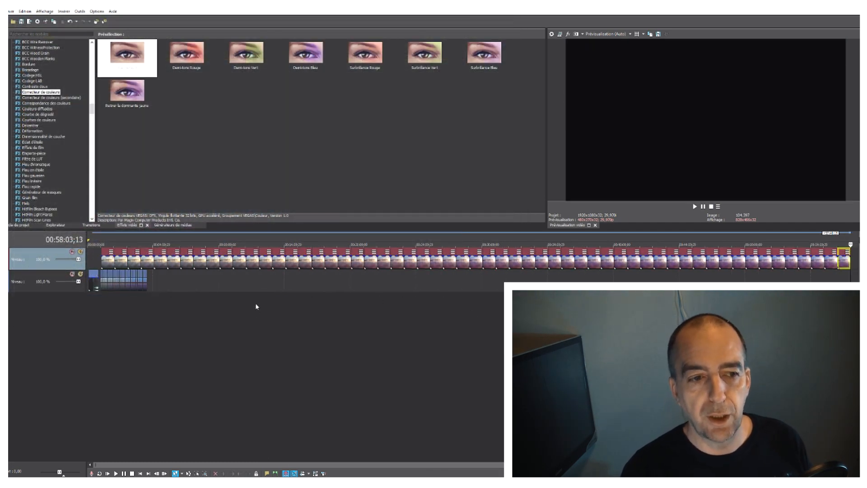
Check the length of the first newly imported photo by placing the cursor at its start and end.
{"action": "scroll", "coordinate": [216, 273], "scroll_direction": "up", "scroll_amount": 3}
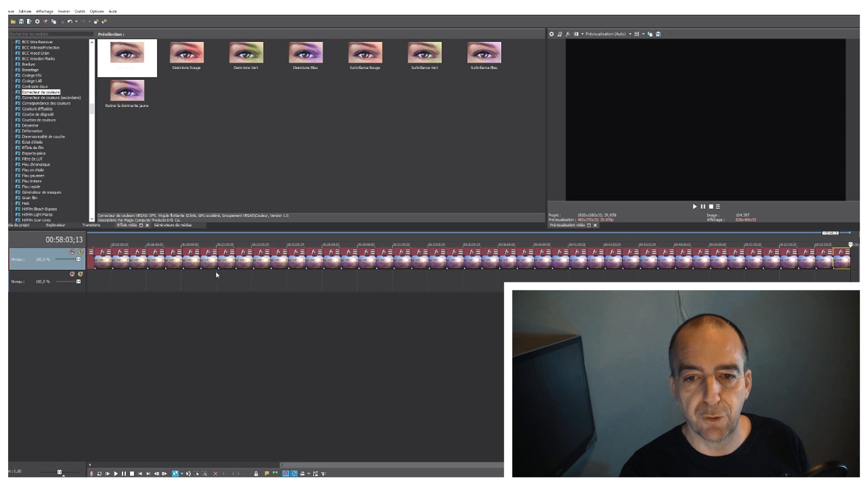
{"action": "scroll", "coordinate": [216, 271], "scroll_direction": "down", "scroll_amount": 3}
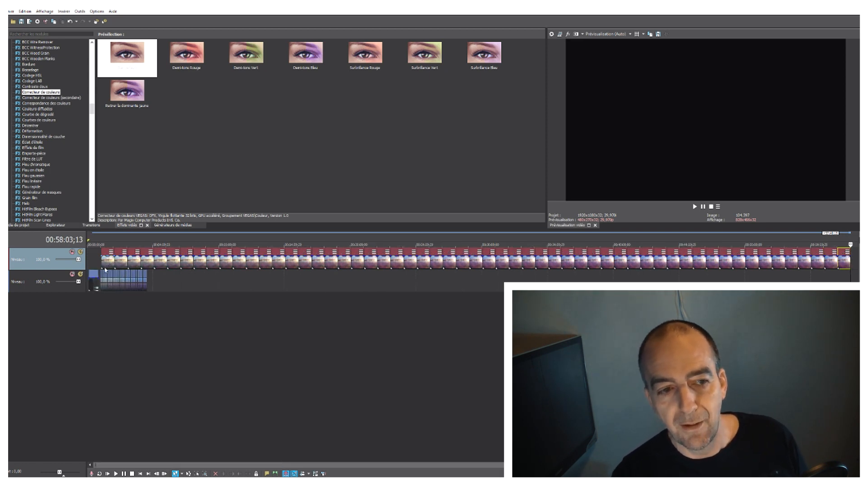
{"action": "left_click", "coordinate": [103, 268]}
{"action": "scroll", "coordinate": [112, 285], "scroll_direction": "up", "scroll_amount": 5}
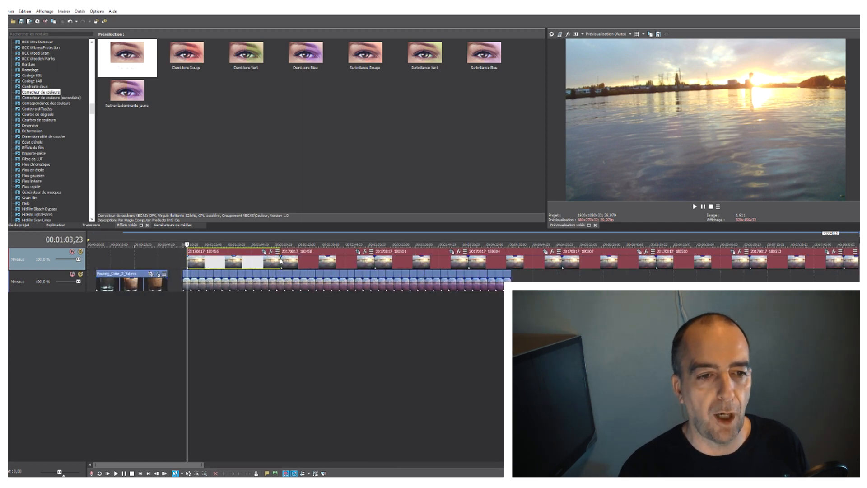
{"action": "left_click", "coordinate": [280, 258]}
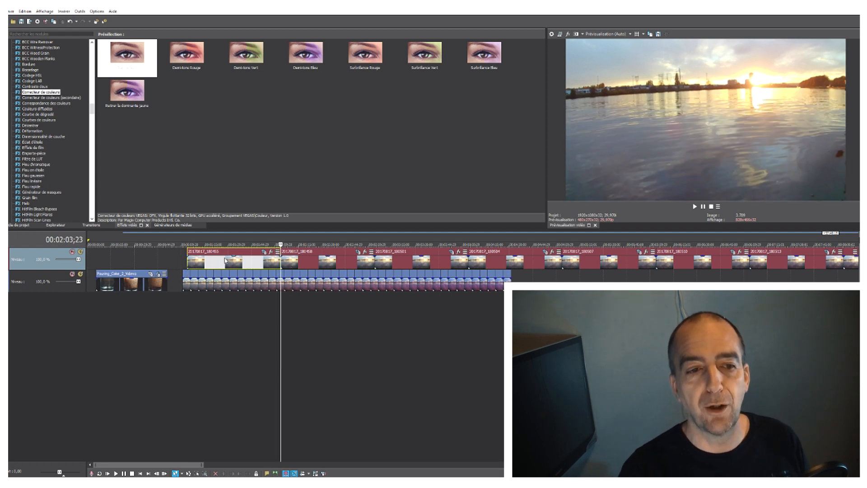
Align the first long photo with the start of the shorter photo sequence at 00:01:00;27, then check its ends and play it briefly.
{"action": "left_click_drag", "start_coordinate": [227, 262], "coordinate": [222, 263]}
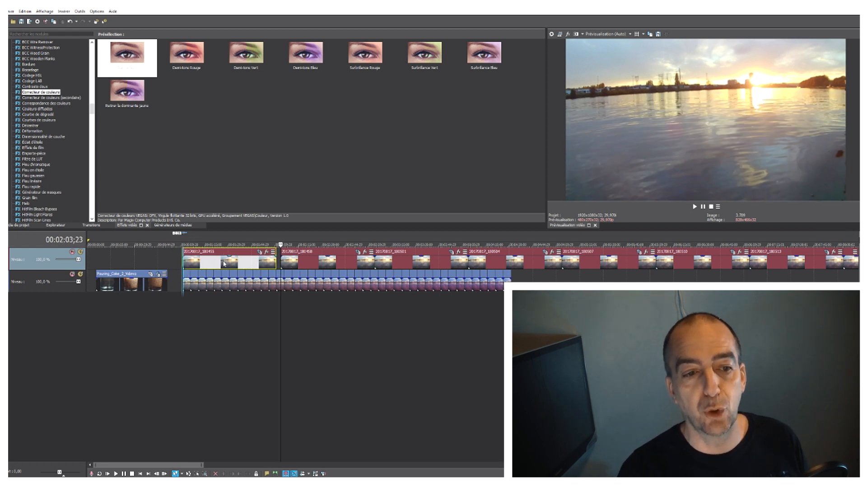
{"action": "left_click", "coordinate": [183, 263]}
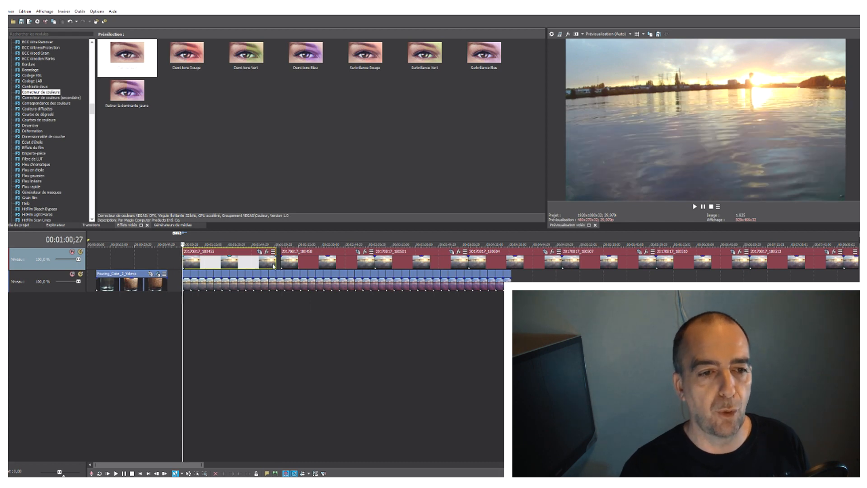
{"action": "left_click", "coordinate": [275, 262]}
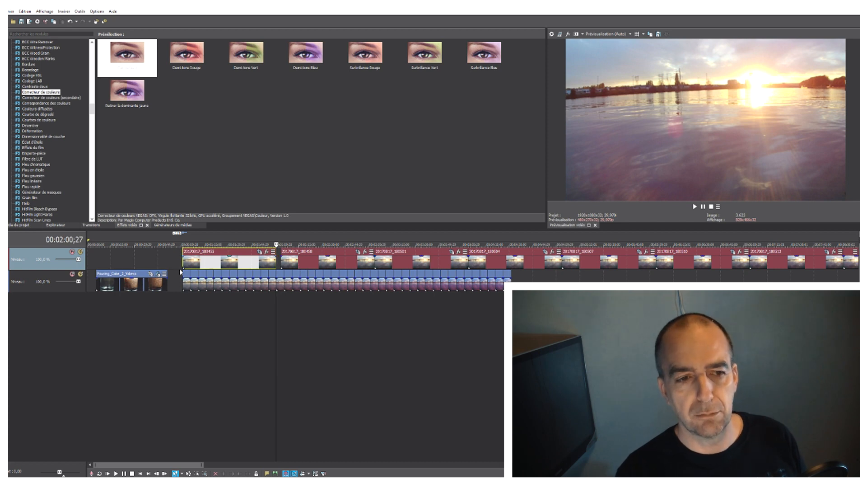
{"action": "left_click", "coordinate": [183, 258]}
{"action": "left_click", "coordinate": [695, 206]}
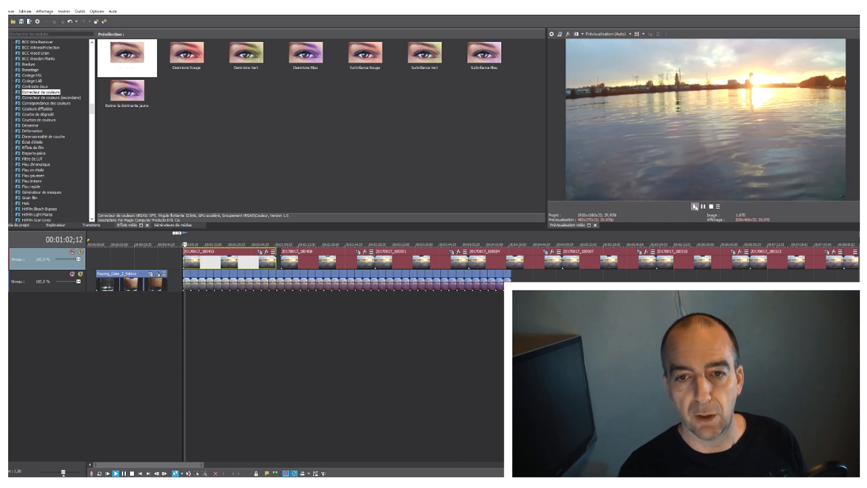
{"action": "left_click", "coordinate": [711, 207]}
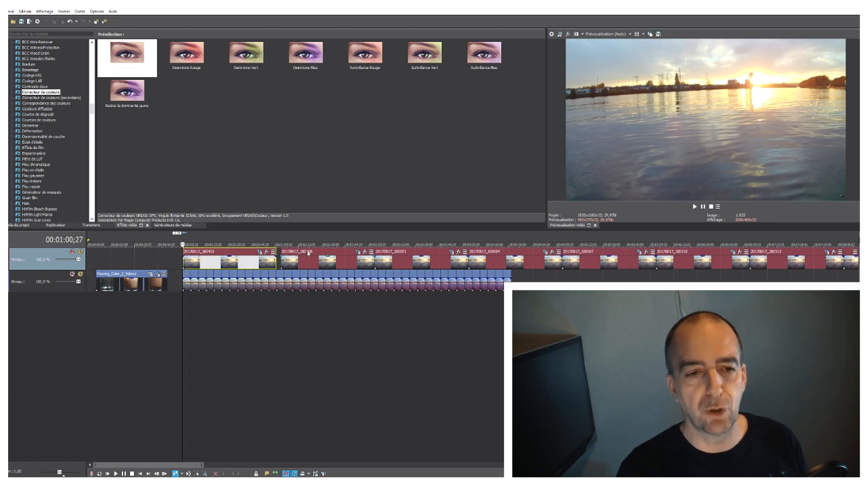
Insert a new video track and set the default length of new still images to 0,750 seconds in the editing preferences.
{"action": "right_click", "coordinate": [217, 326]}
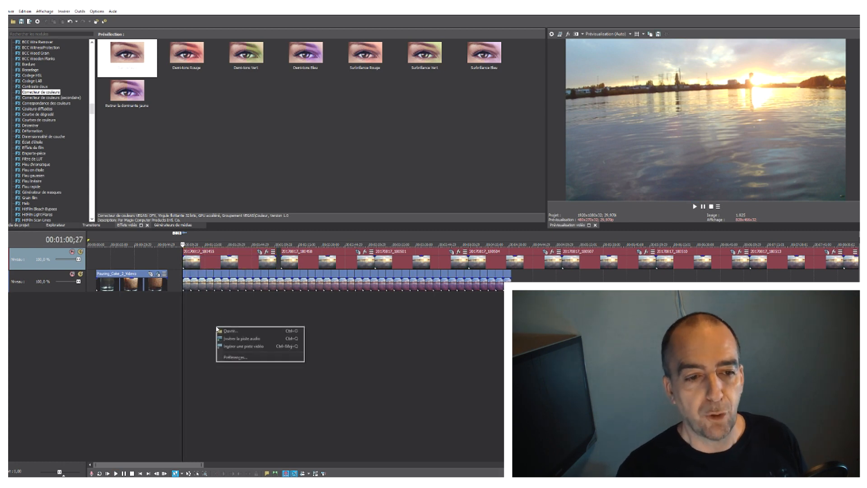
{"action": "left_click", "coordinate": [240, 346]}
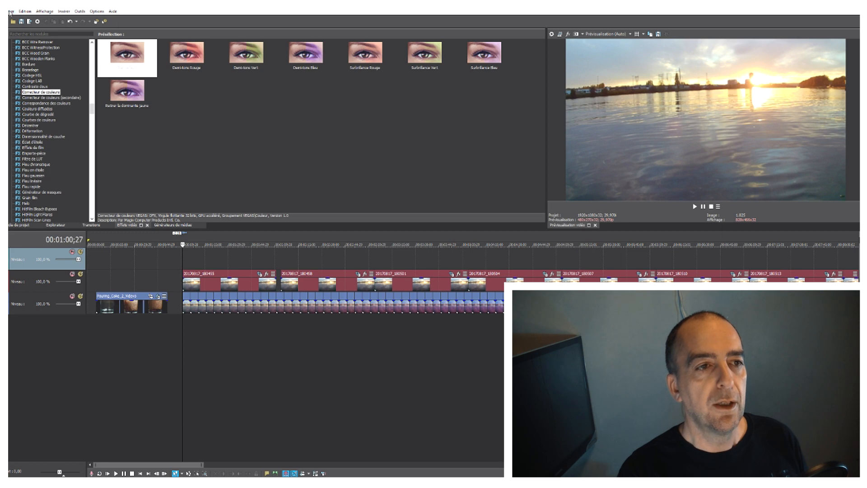
{"action": "left_click", "coordinate": [80, 11]}
{"action": "mouse_move", "coordinate": [113, 11]}
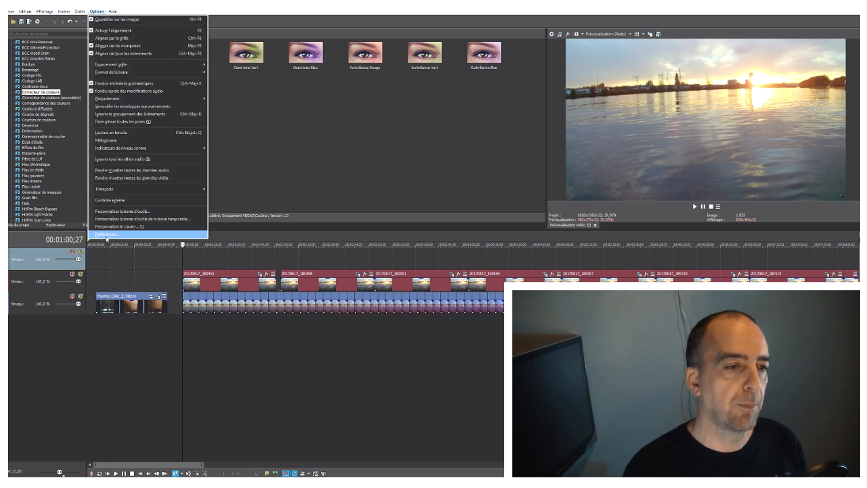
{"action": "left_click", "coordinate": [110, 235]}
{"action": "left_click", "coordinate": [341, 102]}
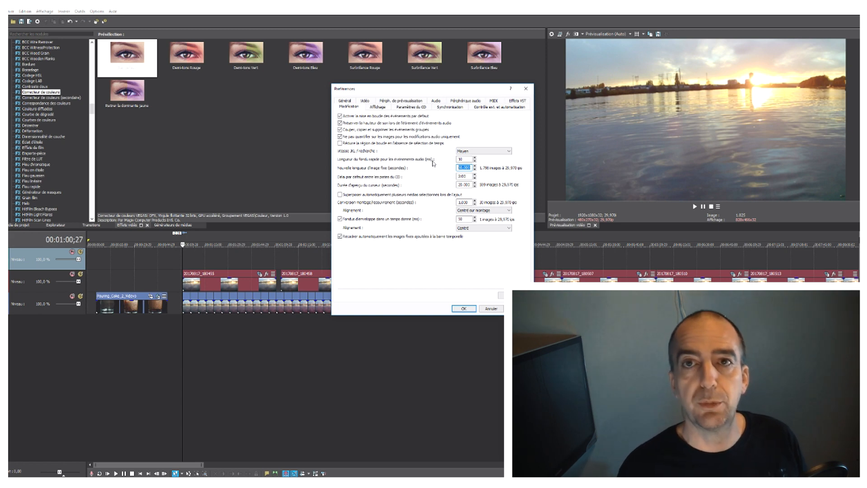
{"action": "type", "text": "0"}
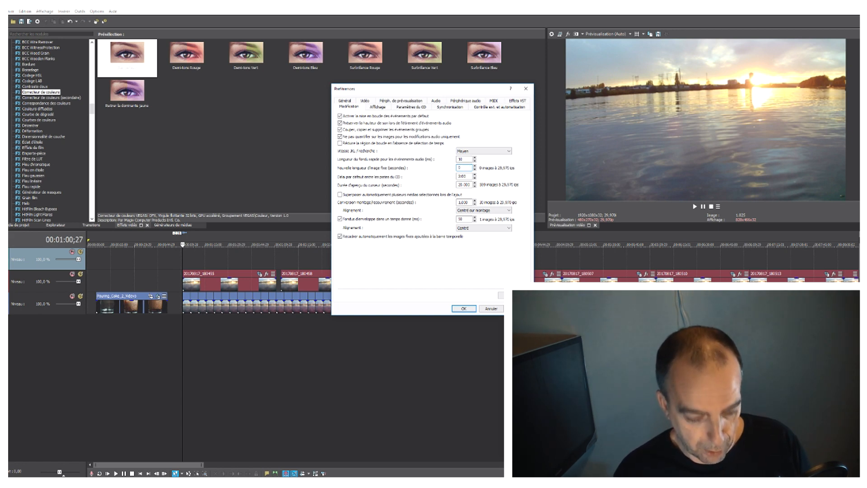
{"action": "type", "text": ",750"}
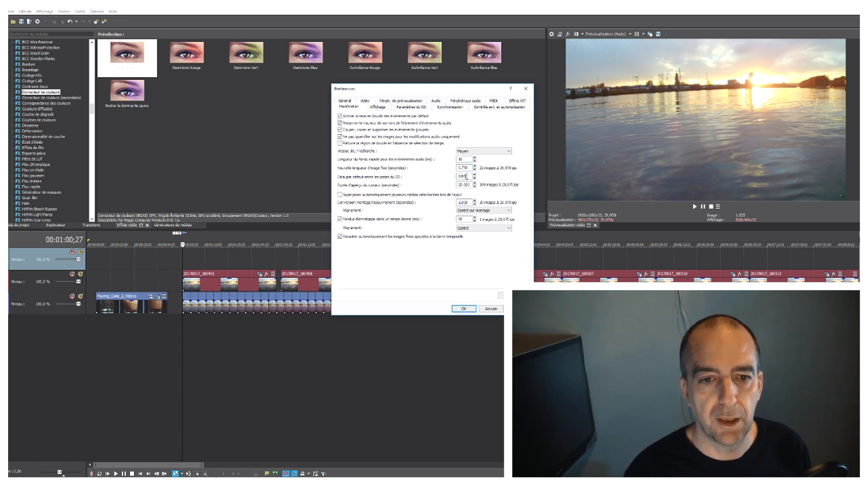
{"action": "left_click", "coordinate": [469, 310]}
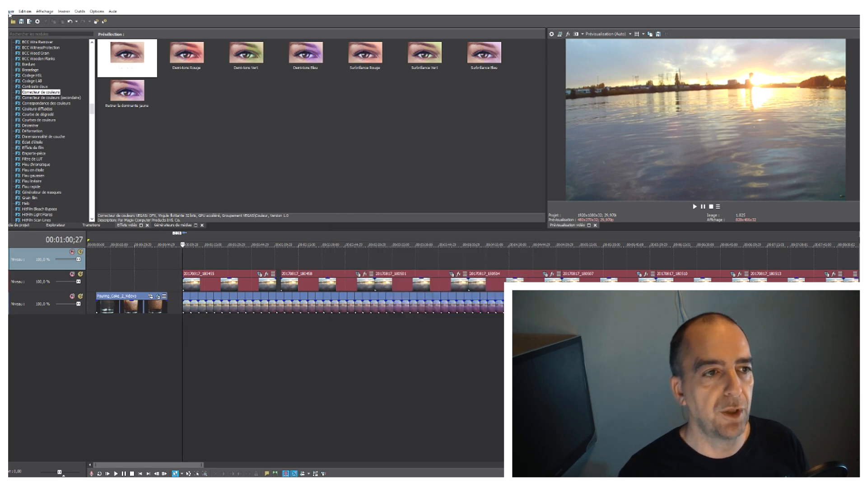
Import the timelapse photos from 20170817_180455 to 20170817_180743 onto the new video track at the cursor.
{"action": "left_click", "coordinate": [11, 12]}
{"action": "left_click", "coordinate": [15, 28]}
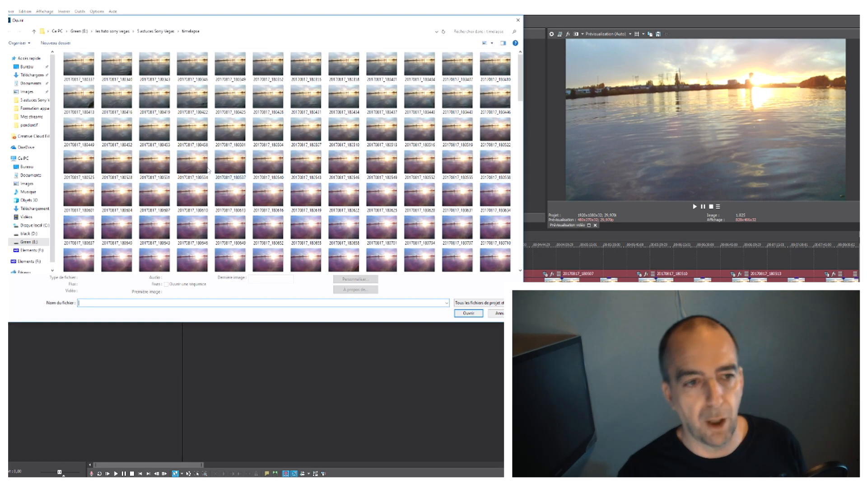
{"action": "left_click", "coordinate": [161, 132]}
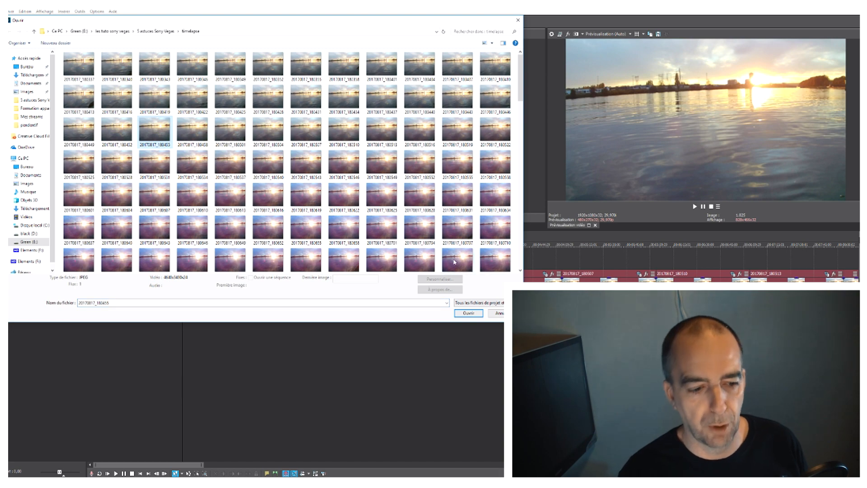
{"action": "left_click", "coordinate": [454, 261], "text": "shift"}
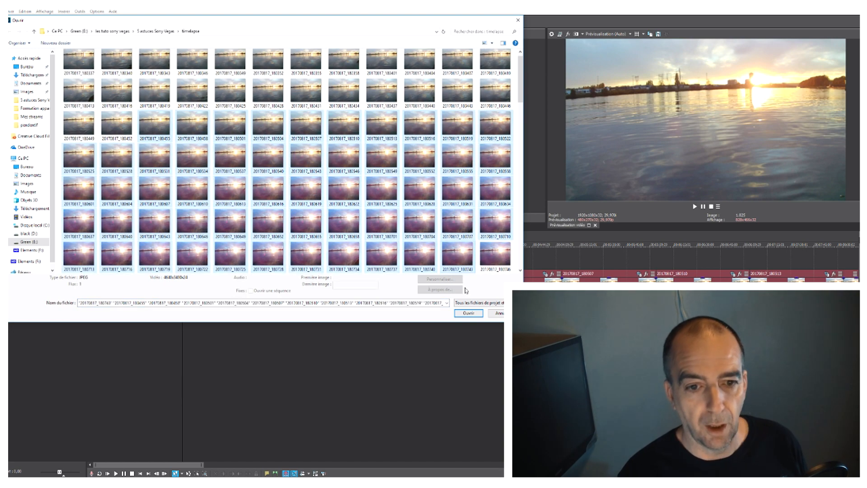
{"action": "left_click", "coordinate": [469, 313]}
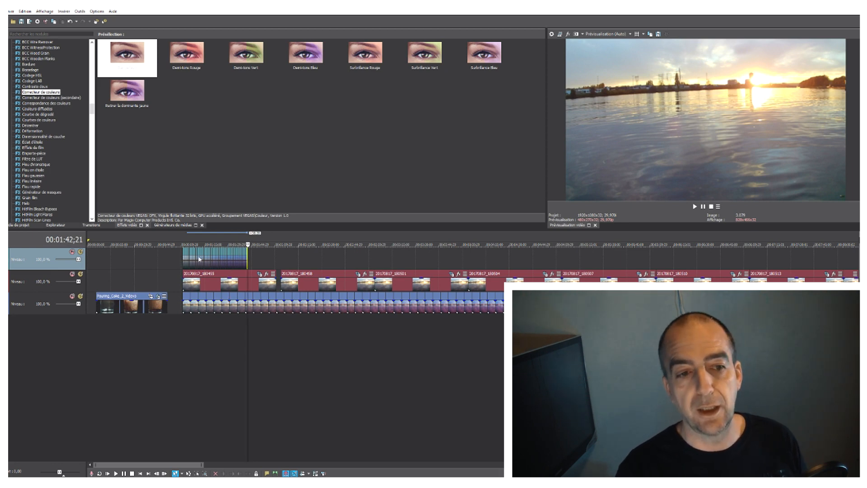
Check the length of the first newly imported photo at its start and end, and play the new sequence briefly.
{"action": "left_click", "coordinate": [184, 263]}
{"action": "scroll", "coordinate": [203, 264], "scroll_direction": "up", "scroll_amount": 5}
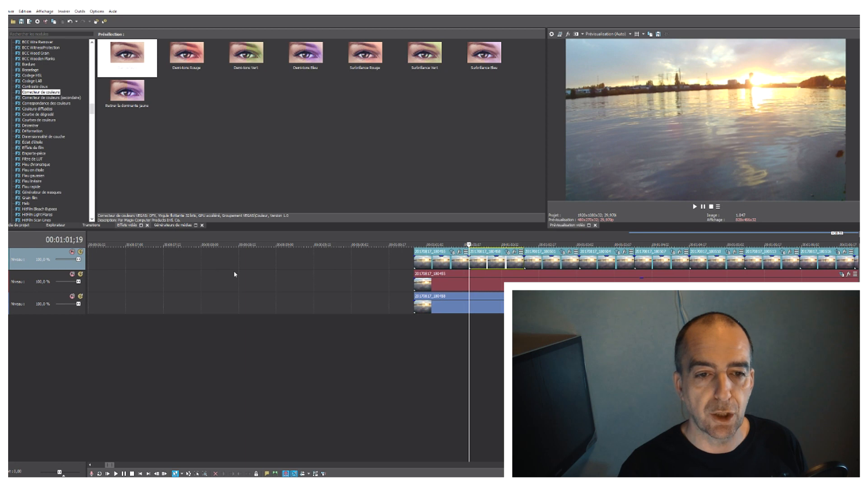
{"action": "left_click", "coordinate": [430, 269]}
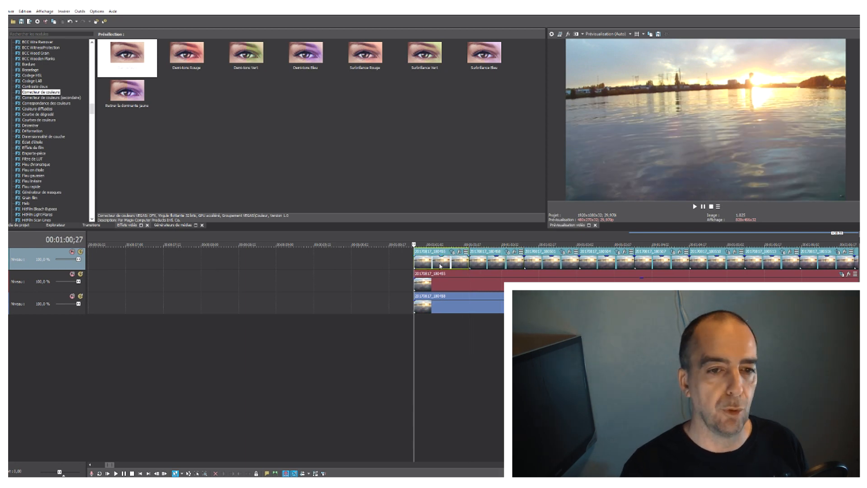
{"action": "left_click", "coordinate": [467, 264]}
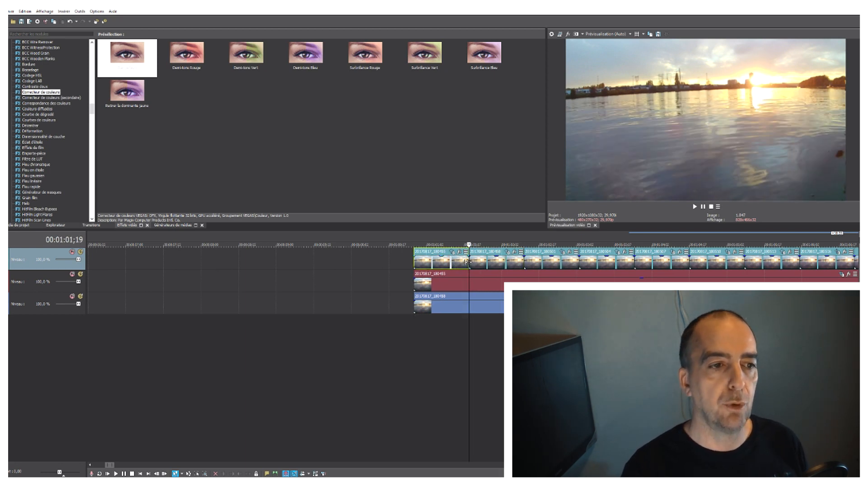
{"action": "scroll", "coordinate": [468, 266], "scroll_direction": "down", "scroll_amount": 2}
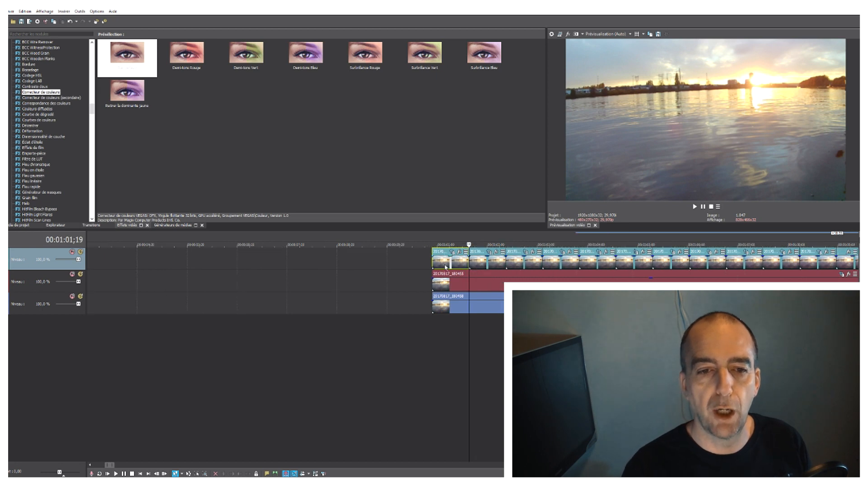
{"action": "scroll", "coordinate": [446, 266], "scroll_direction": "down", "scroll_amount": 1}
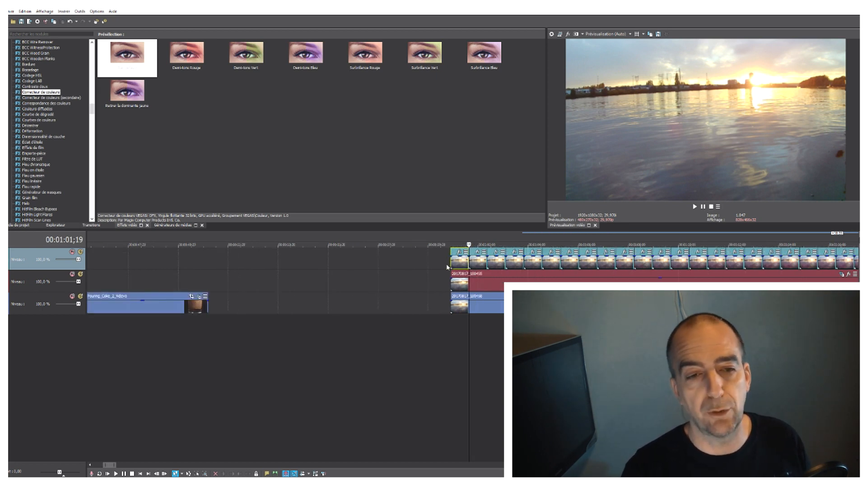
{"action": "scroll", "coordinate": [342, 312], "scroll_direction": "up", "scroll_amount": 5}
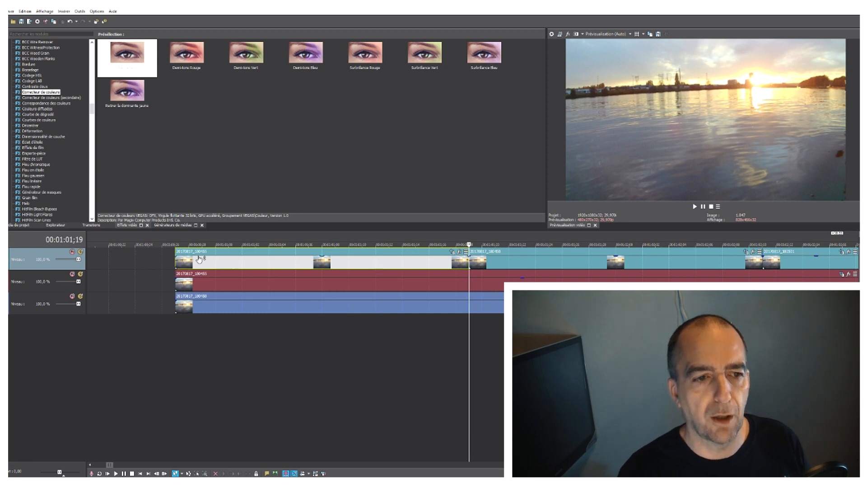
{"action": "scroll", "coordinate": [219, 267], "scroll_direction": "down", "scroll_amount": 10}
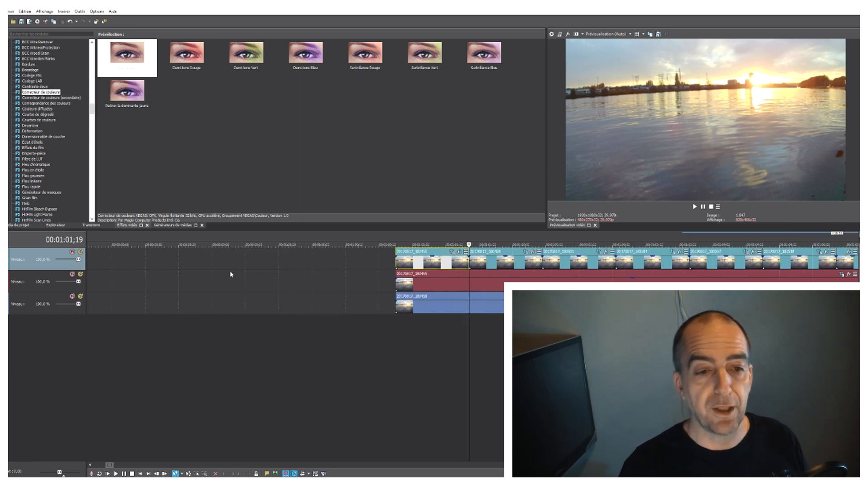
{"action": "scroll", "coordinate": [288, 278], "scroll_direction": "down", "scroll_amount": 5}
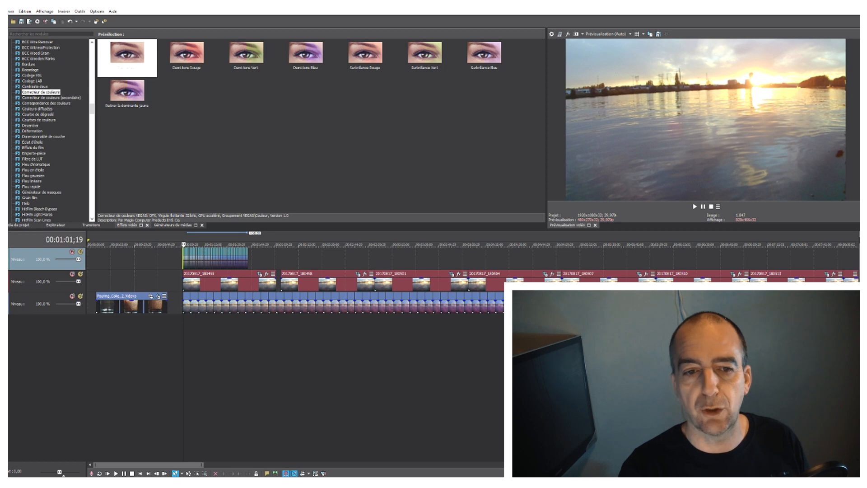
{"action": "left_click", "coordinate": [695, 206]}
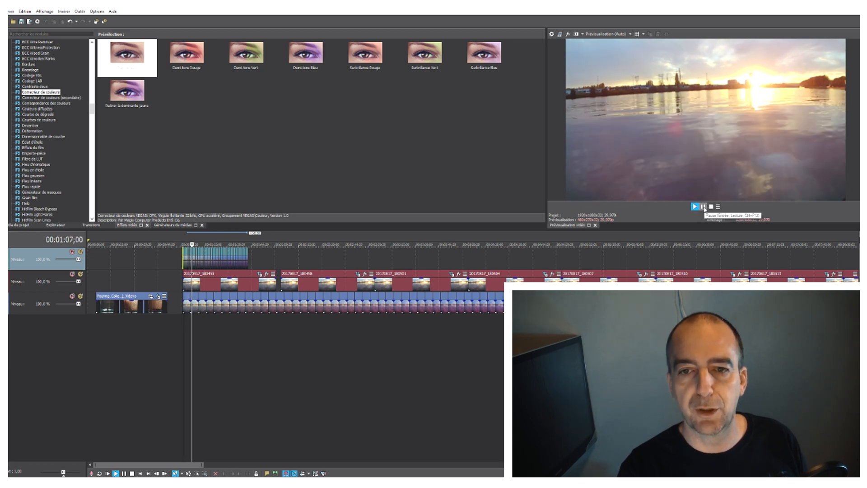
{"action": "left_click", "coordinate": [707, 206]}
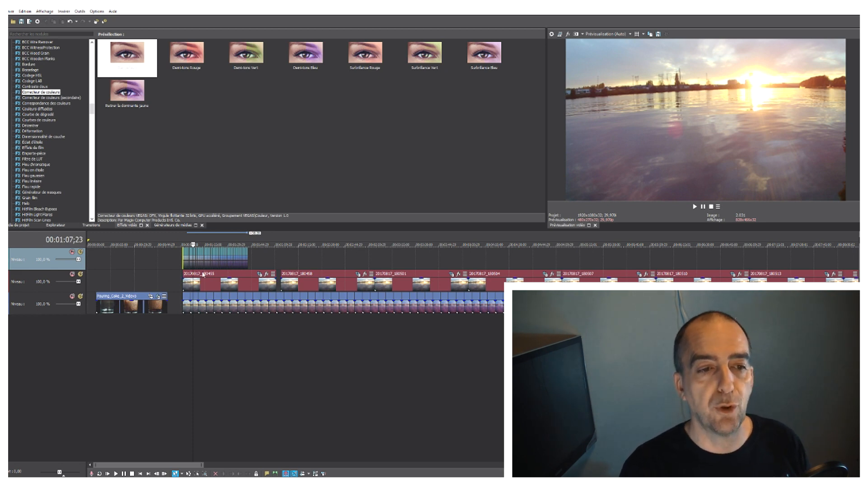
Delete the two upper video tracks holding the shortest and longest photo sequences.
{"action": "scroll", "coordinate": [218, 333], "scroll_direction": "down", "scroll_amount": 1}
{"action": "scroll", "coordinate": [220, 329], "scroll_direction": "up", "scroll_amount": 4}
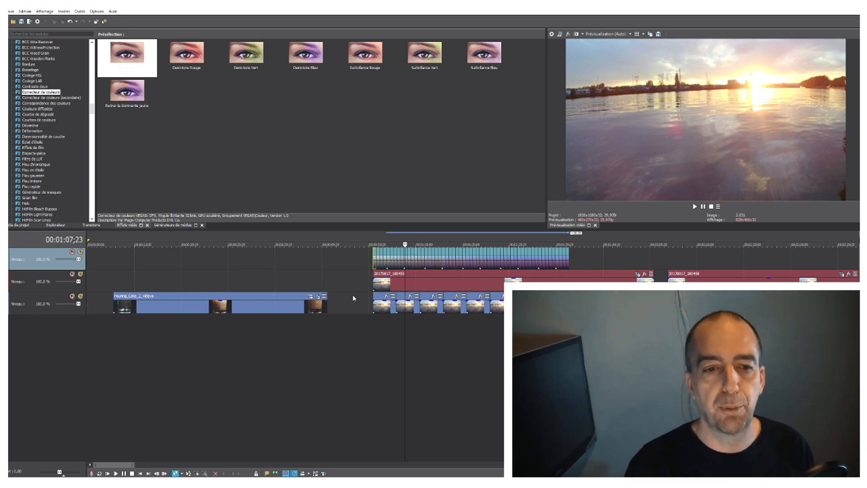
{"action": "scroll", "coordinate": [354, 298], "scroll_direction": "up", "scroll_amount": 3}
{"action": "right_click", "coordinate": [69, 267]}
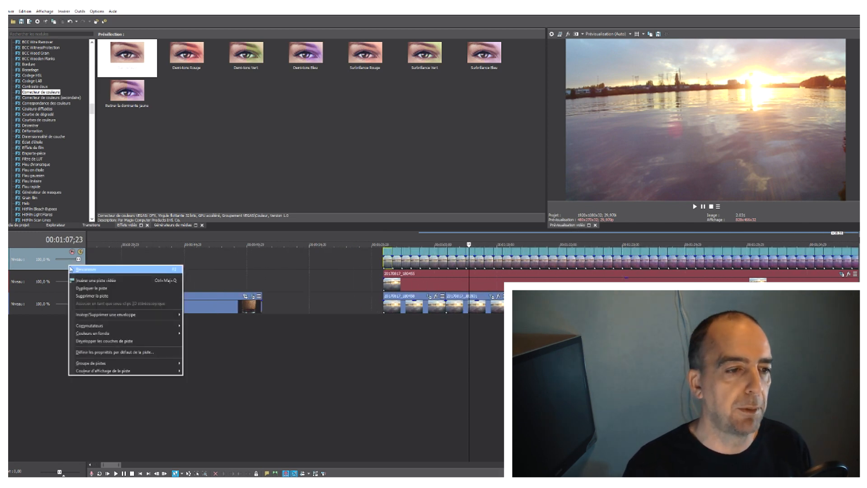
{"action": "left_click", "coordinate": [82, 301]}
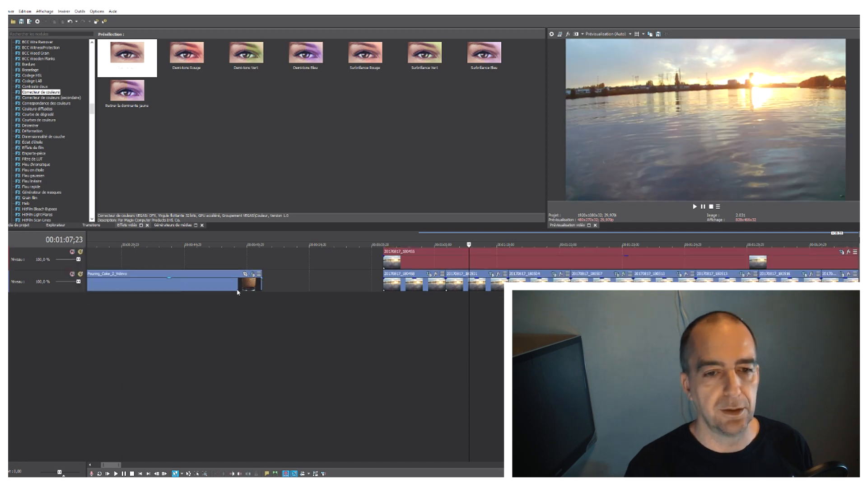
{"action": "right_click", "coordinate": [33, 255]}
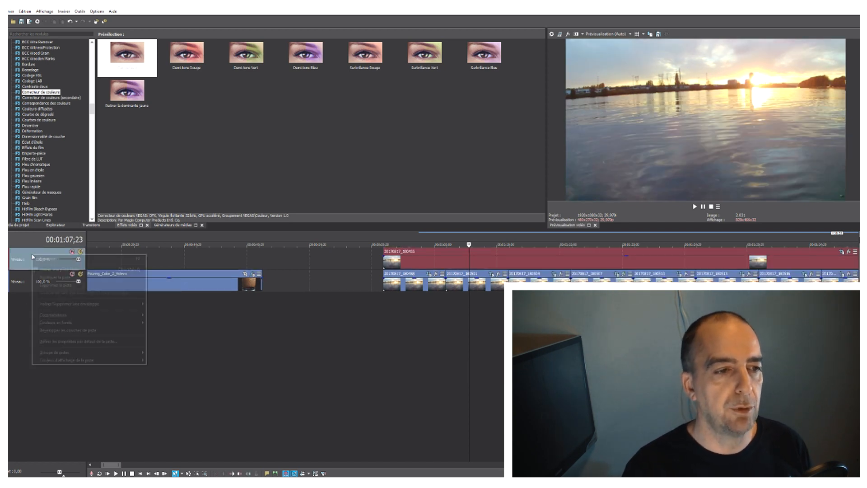
{"action": "left_click", "coordinate": [49, 286]}
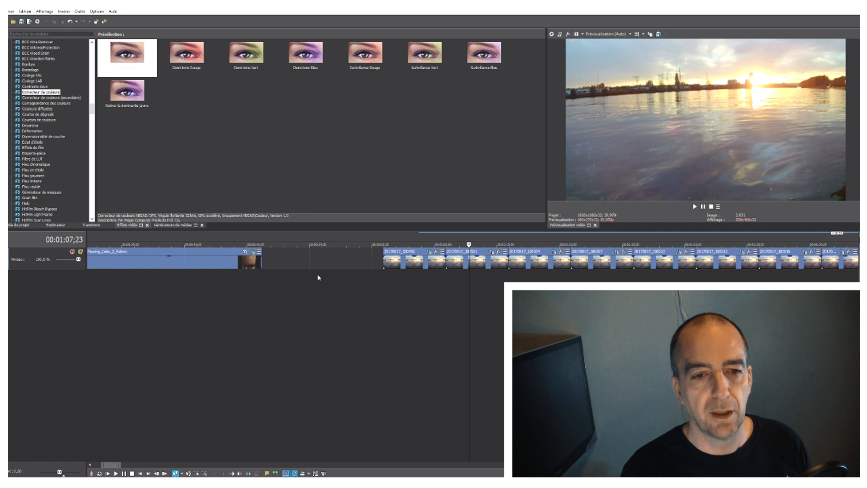
Insert a new empty video track and place the cursor at 00:01:00;27, the start of the remaining photo sequence.
{"action": "right_click", "coordinate": [344, 314]}
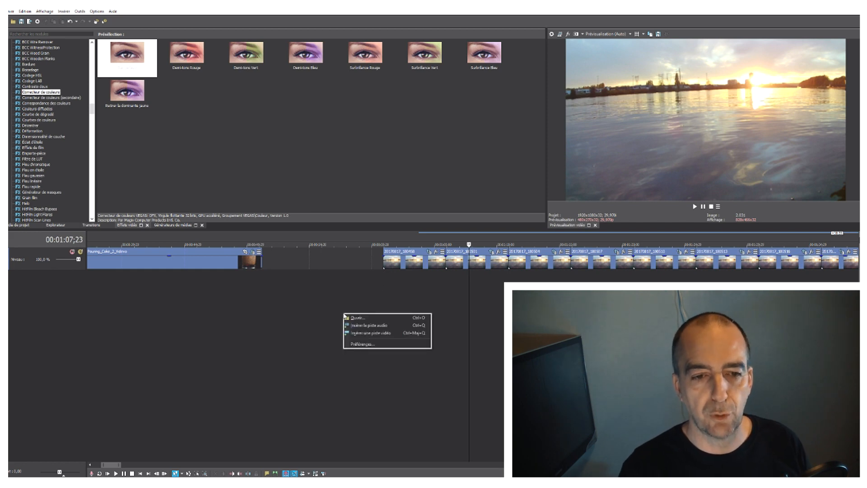
{"action": "left_click", "coordinate": [370, 334]}
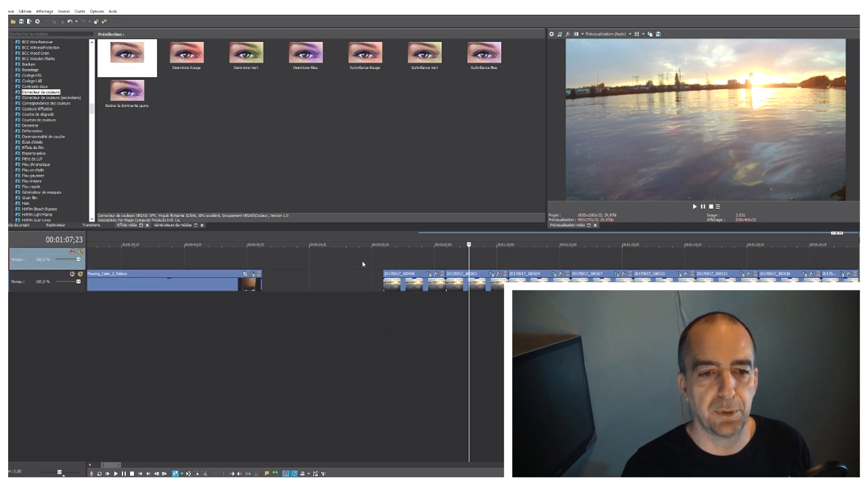
{"action": "left_click", "coordinate": [385, 261]}
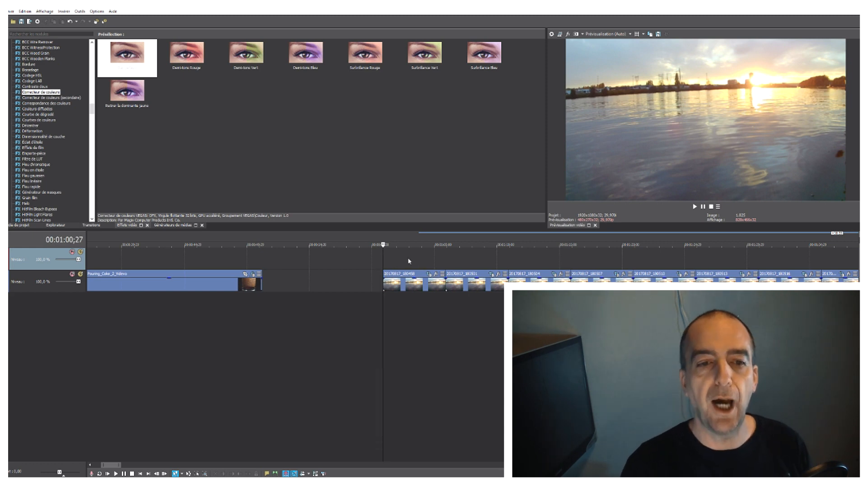
Move the sequence's first photo slightly earlier, apart from the others, and turn off Conserver les proportions in its event properties.
{"action": "left_click", "coordinate": [394, 277]}
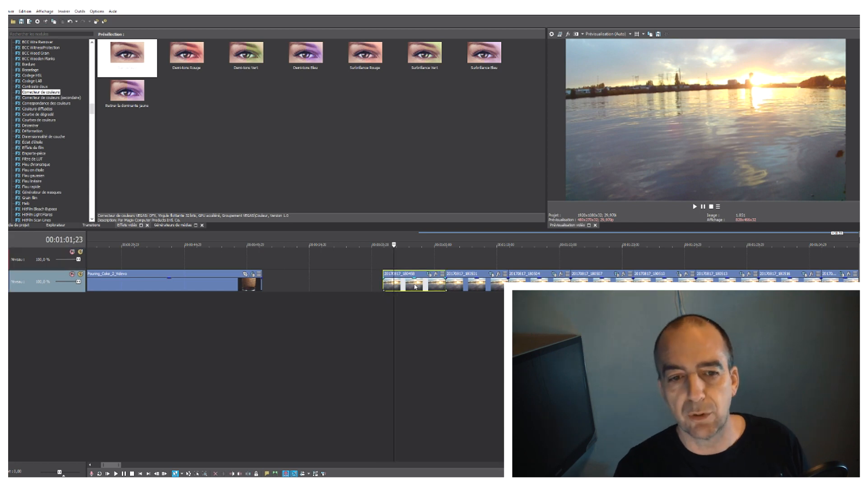
{"action": "left_click_drag", "start_coordinate": [417, 285], "coordinate": [392, 283]}
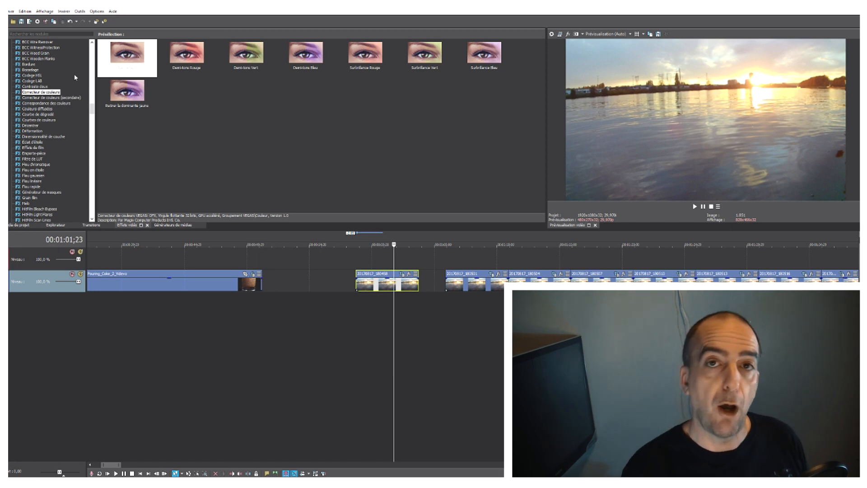
{"action": "right_click", "coordinate": [401, 281]}
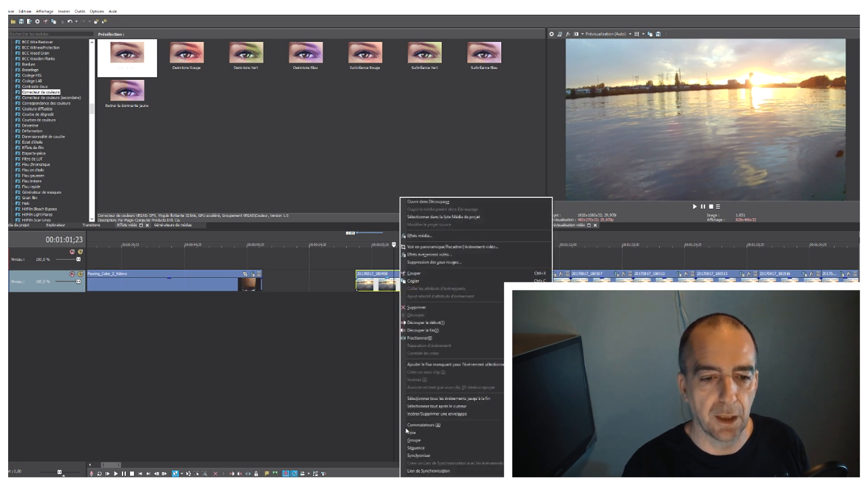
{"action": "left_click", "coordinate": [411, 482]}
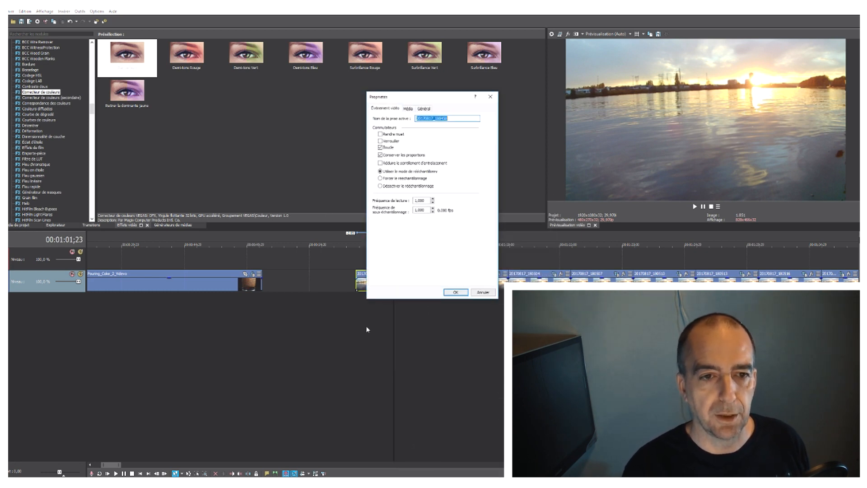
{"action": "left_click", "coordinate": [384, 155]}
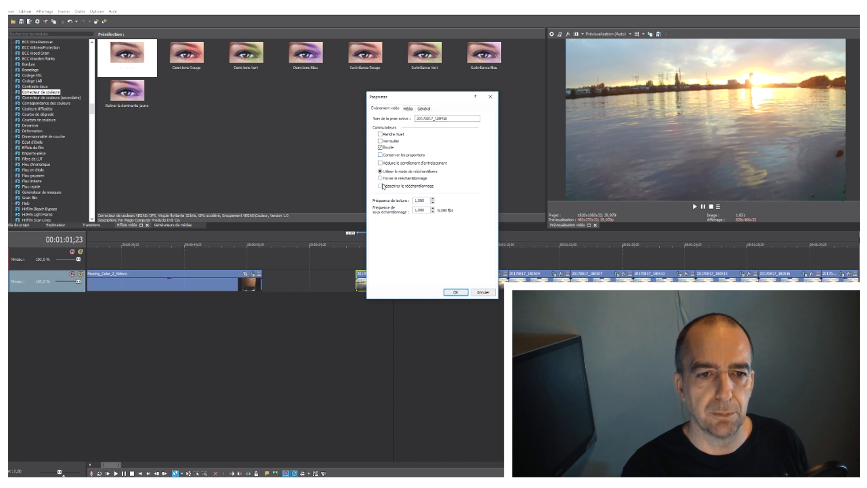
{"action": "left_click", "coordinate": [456, 292]}
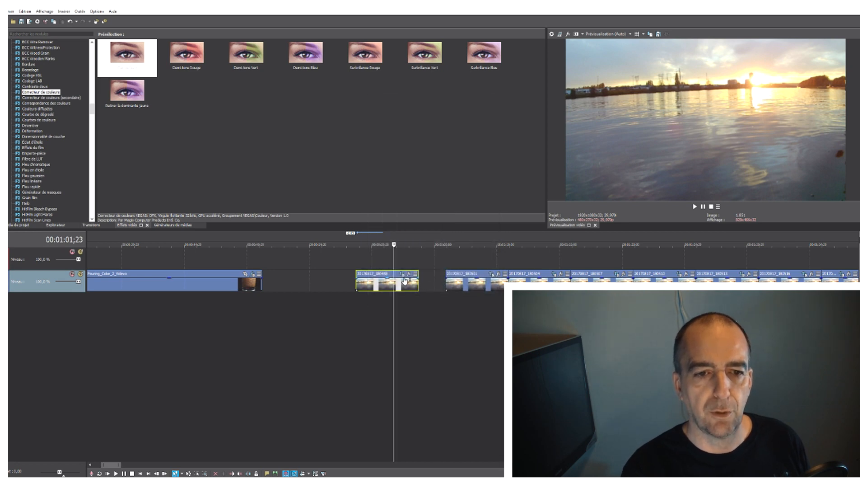
In the separated photo's Pan/Crop settings, restore the full image frame and freely enlarge the crop frame slightly beyond the image edges.
{"action": "left_click", "coordinate": [403, 277]}
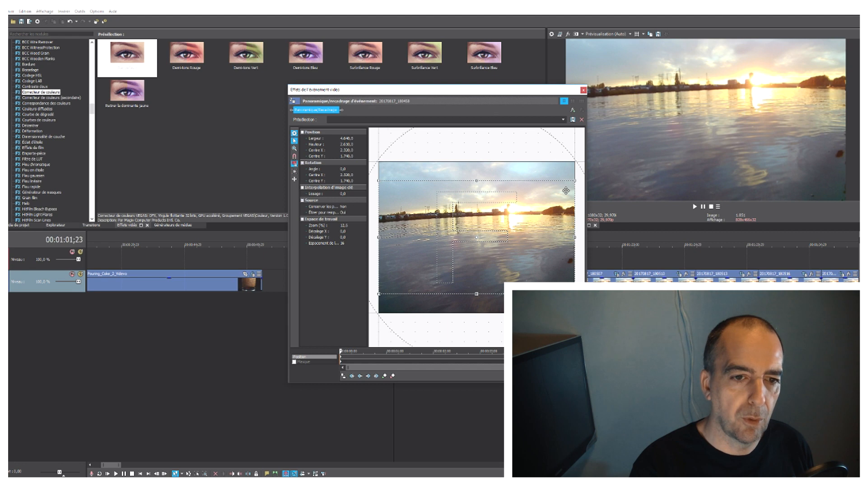
{"action": "right_click", "coordinate": [528, 218]}
{"action": "left_click", "coordinate": [545, 227]}
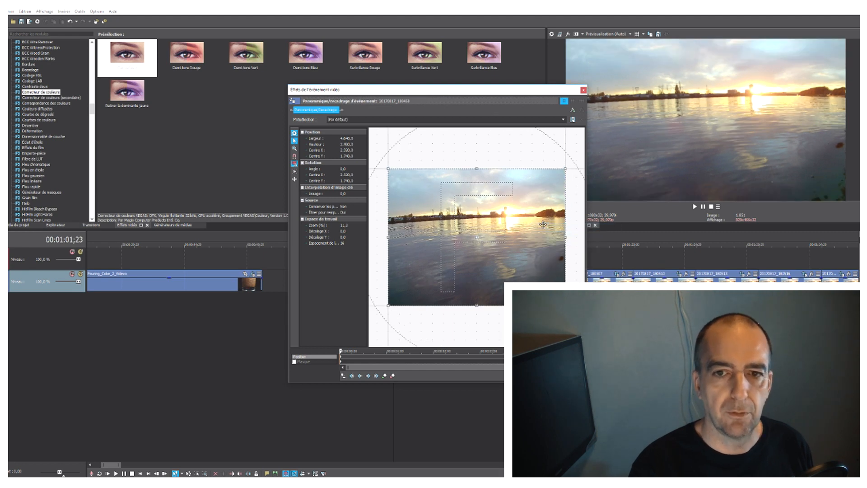
{"action": "left_click_drag", "start_coordinate": [565, 169], "coordinate": [569, 161]}
{"action": "left_click_drag", "start_coordinate": [538, 211], "coordinate": [529, 216]}
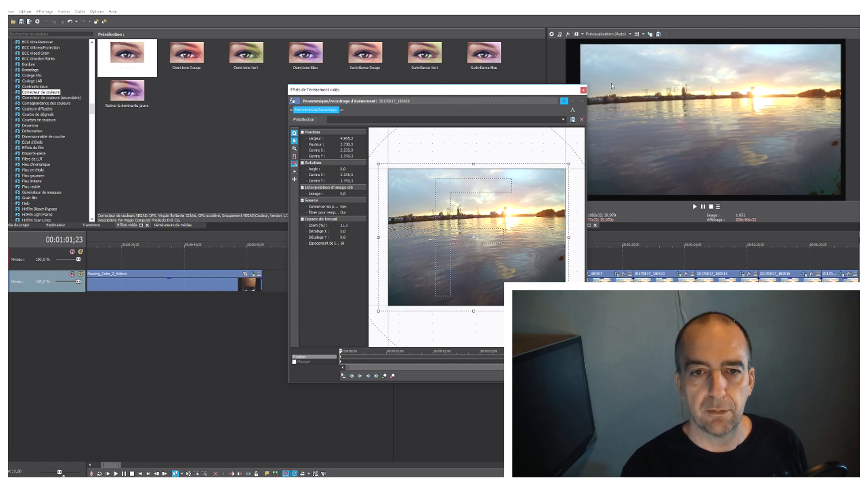
{"action": "left_click", "coordinate": [584, 90]}
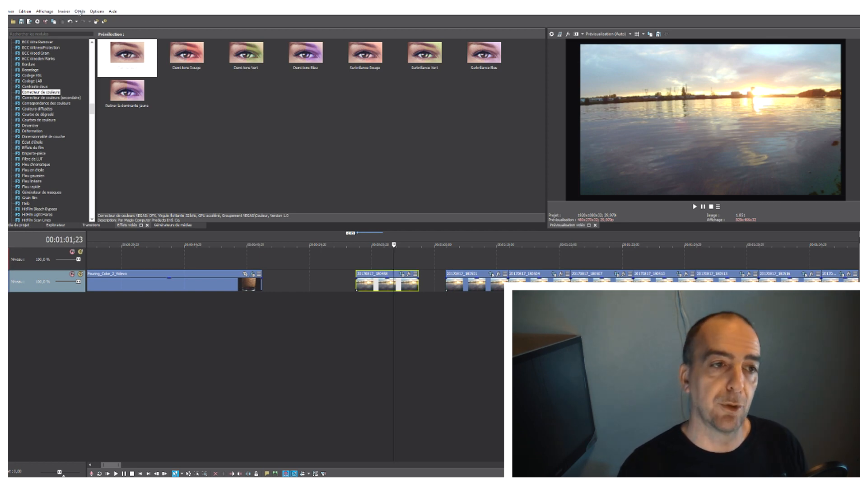
Turn off Recadrer automatiquement les images fixes ajoutées à la barre temporelle in the editing preferences.
{"action": "left_click", "coordinate": [96, 11]}
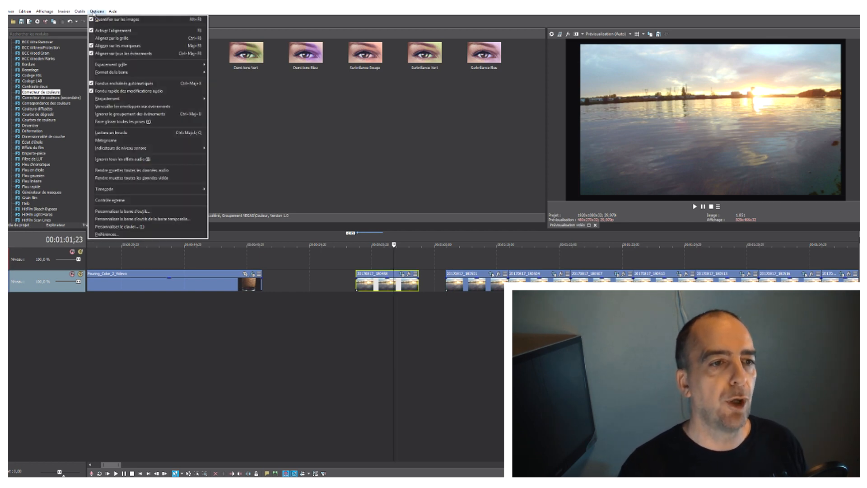
{"action": "left_click", "coordinate": [107, 234]}
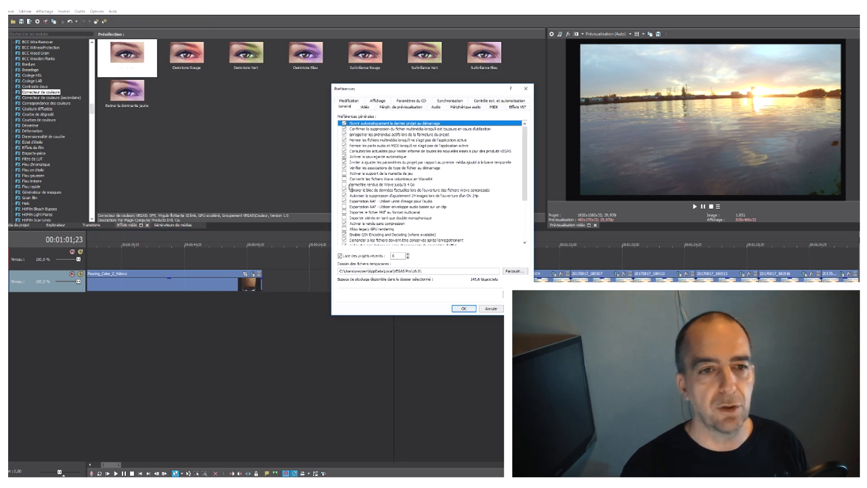
{"action": "left_click", "coordinate": [345, 102]}
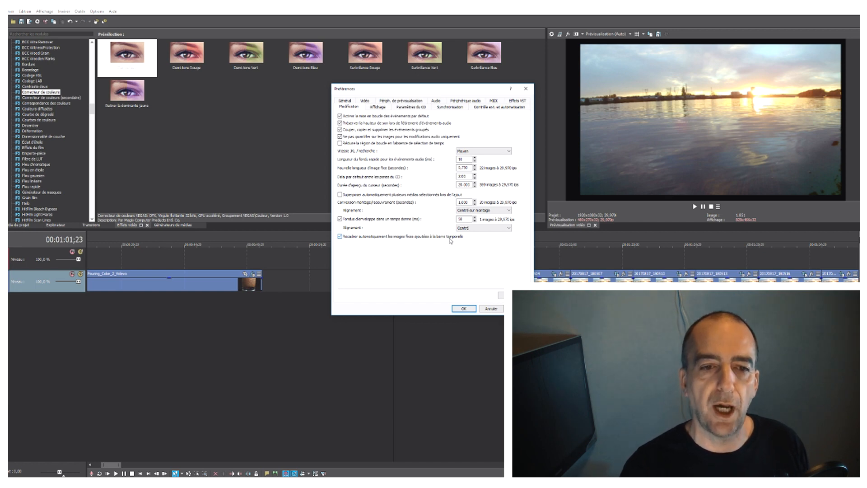
{"action": "left_click", "coordinate": [340, 236]}
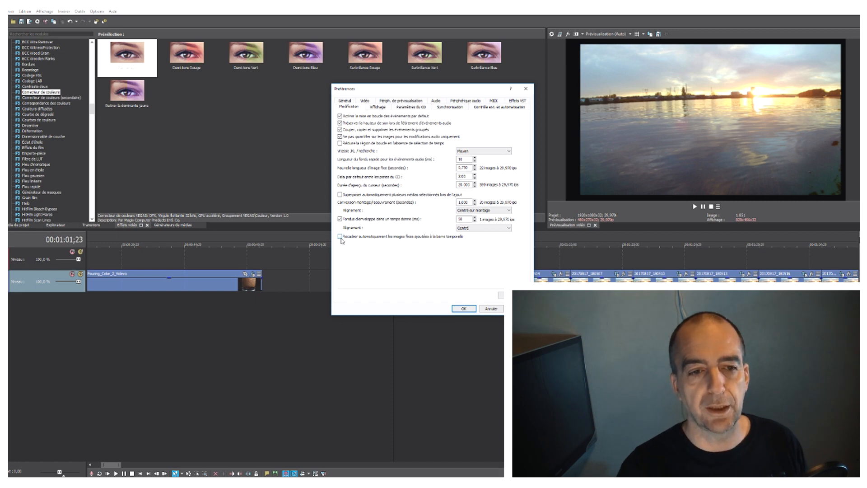
{"action": "left_click", "coordinate": [499, 310]}
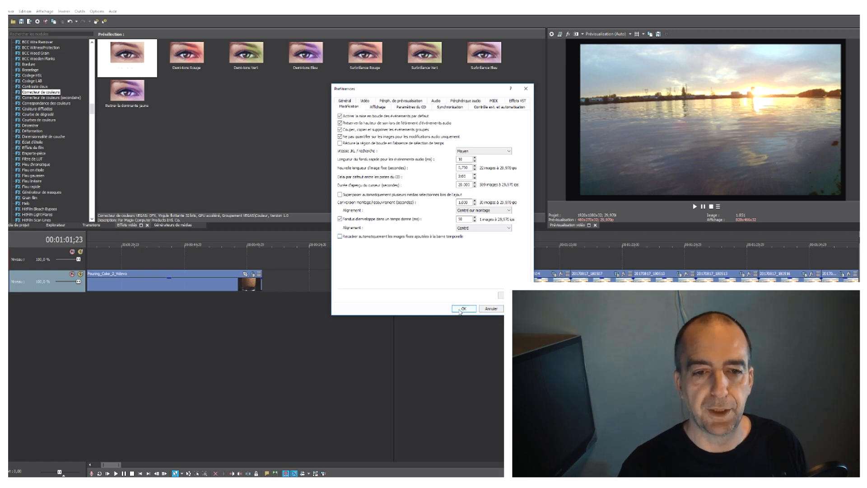
Import a run of timelapse photos starting with 20170817_180540 onto the empty upper video track at 00:01:07;13.
{"action": "left_click", "coordinate": [465, 258]}
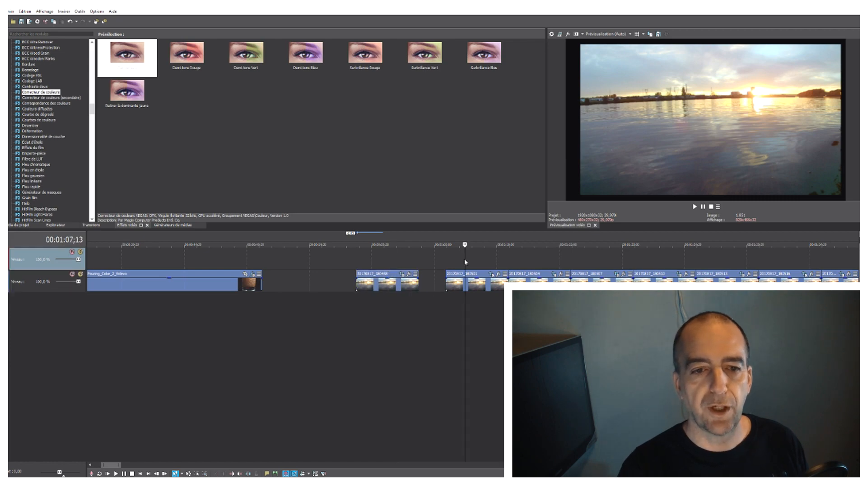
{"action": "left_click", "coordinate": [11, 11]}
{"action": "left_click", "coordinate": [28, 28]}
{"action": "left_click", "coordinate": [270, 171]}
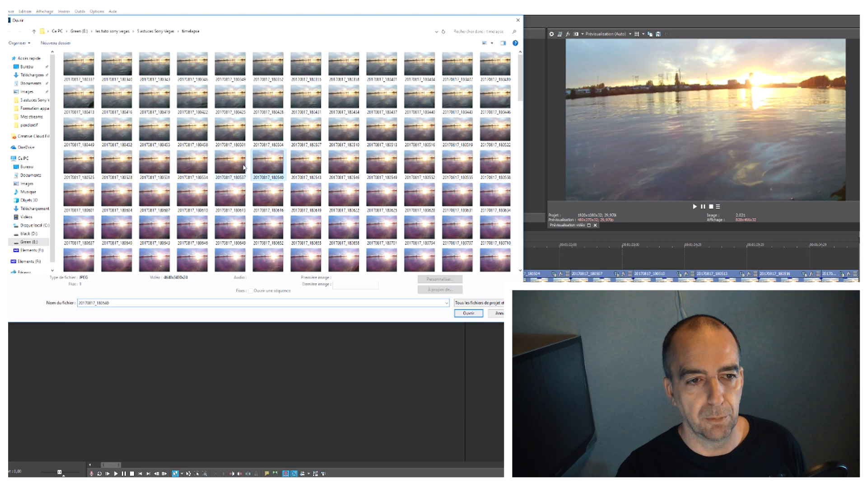
{"action": "left_click", "coordinate": [463, 260], "text": "shift"}
{"action": "left_click", "coordinate": [469, 313]}
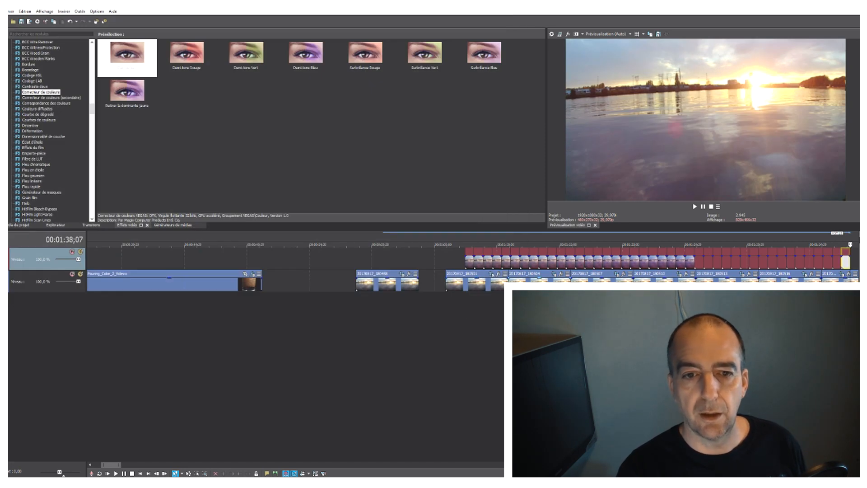
Mute the lower video track and check the framing of several newly imported photos in the preview.
{"action": "left_click", "coordinate": [496, 266]}
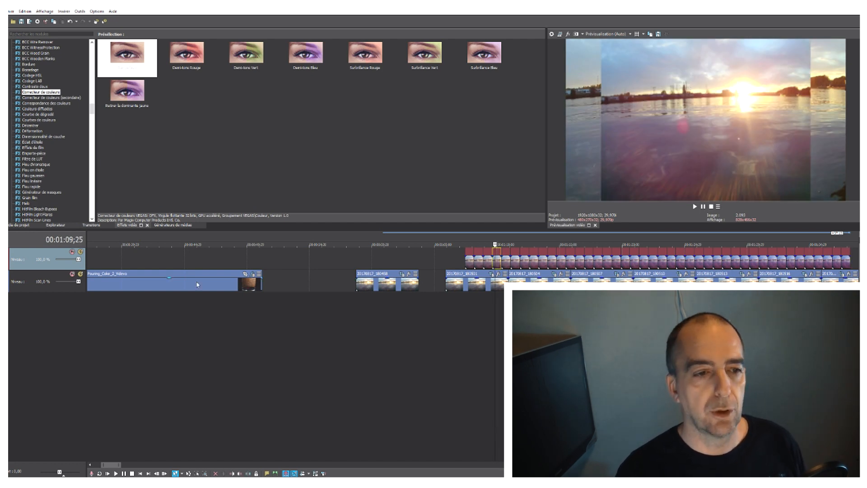
{"action": "left_click", "coordinate": [71, 273]}
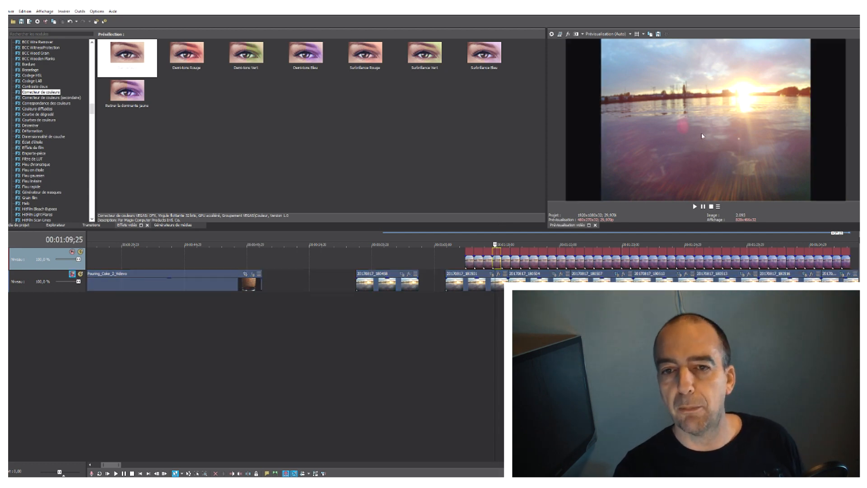
{"action": "left_click", "coordinate": [521, 260]}
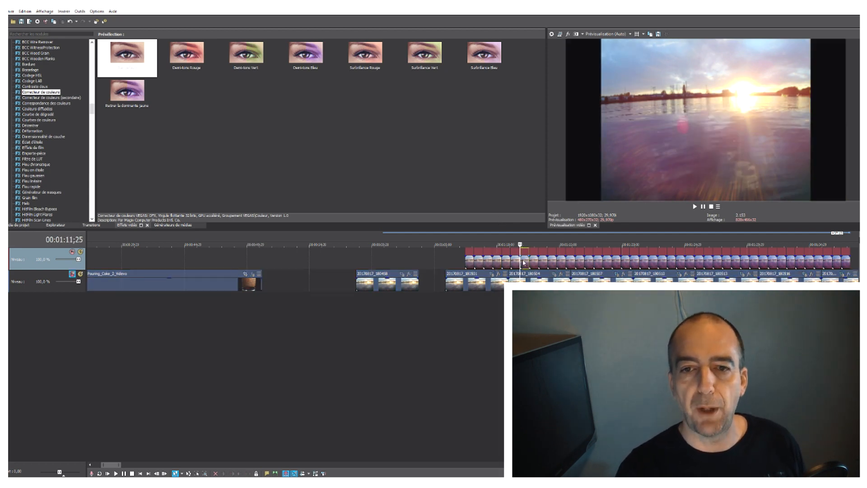
{"action": "left_click", "coordinate": [547, 261]}
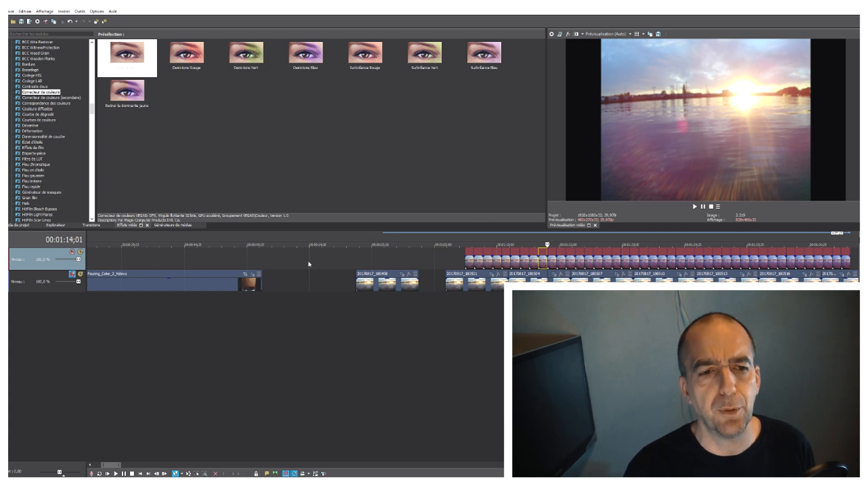
Place the cursor at 00:00:52;06 and turn Recadrer automatiquement les images fixes ajoutées à la barre temporelle back on in the preferences.
{"action": "left_click", "coordinate": [275, 261]}
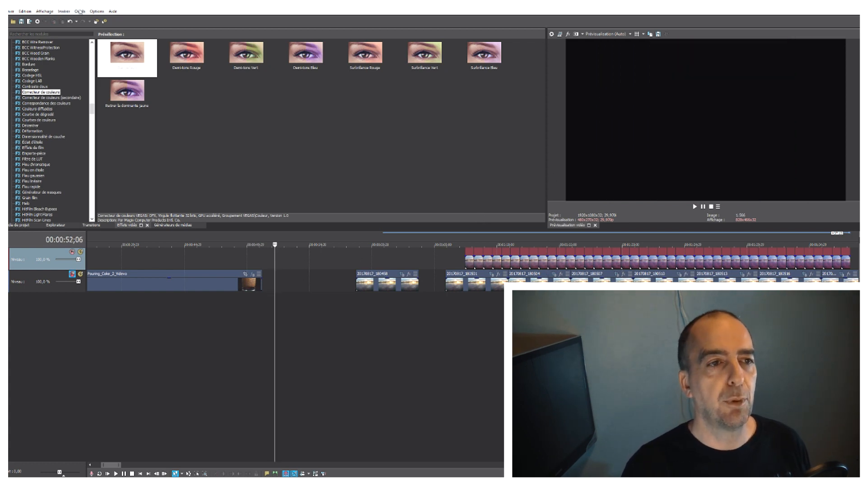
{"action": "left_click", "coordinate": [97, 11]}
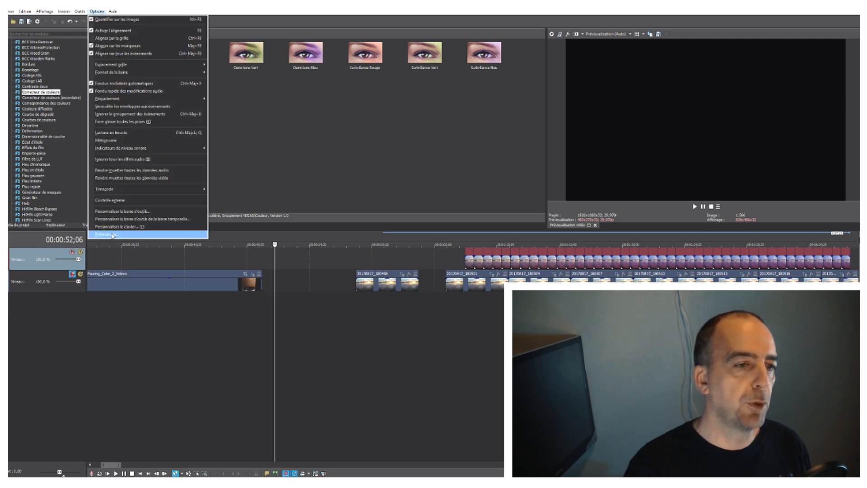
{"action": "left_click", "coordinate": [112, 234]}
{"action": "left_click", "coordinate": [344, 100]}
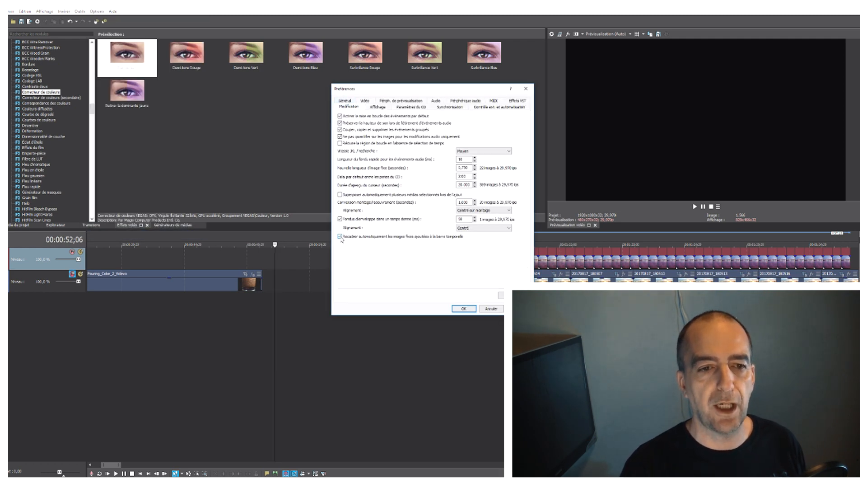
{"action": "left_click", "coordinate": [463, 309]}
Import timelapse photos 20170817_180455 through 20170817_180710 onto the upper track at the cursor.
{"action": "left_click", "coordinate": [16, 11]}
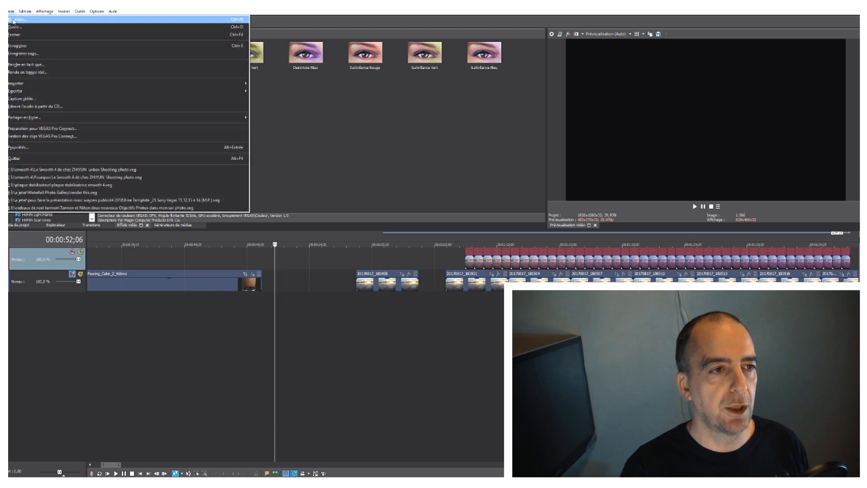
{"action": "left_click", "coordinate": [16, 28]}
{"action": "left_click", "coordinate": [141, 125]}
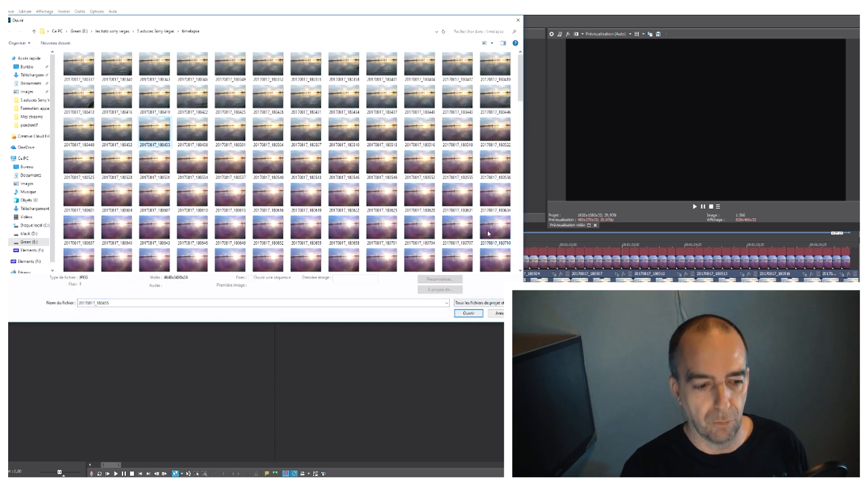
{"action": "left_click", "coordinate": [488, 233], "text": "shift"}
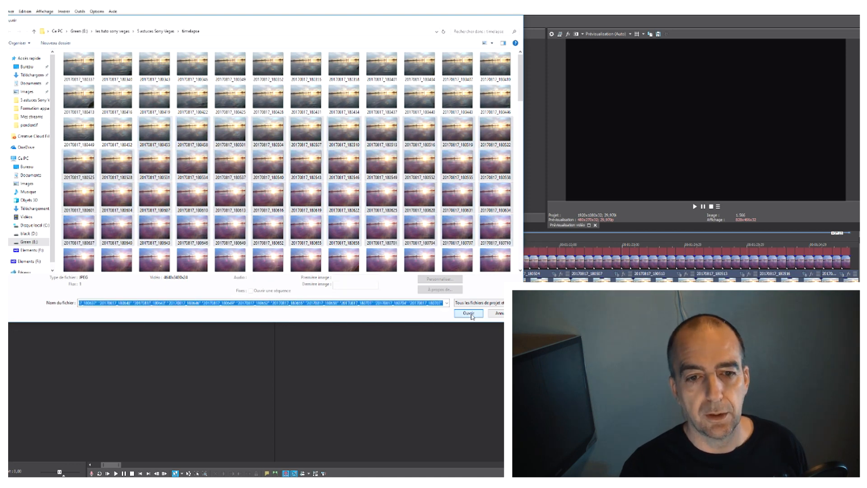
{"action": "left_click", "coordinate": [470, 314]}
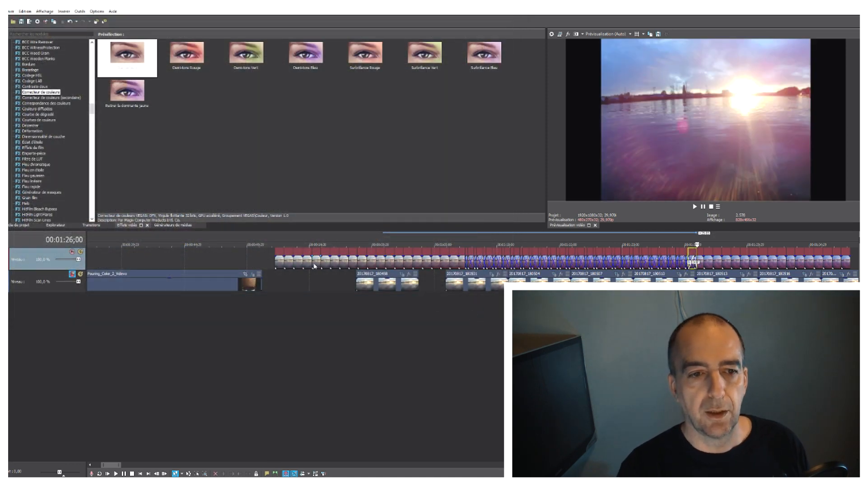
Compare the framing of a new photo at 00:00:55;04 with an earlier imported one at 00:01:32;11.
{"action": "left_click", "coordinate": [313, 263]}
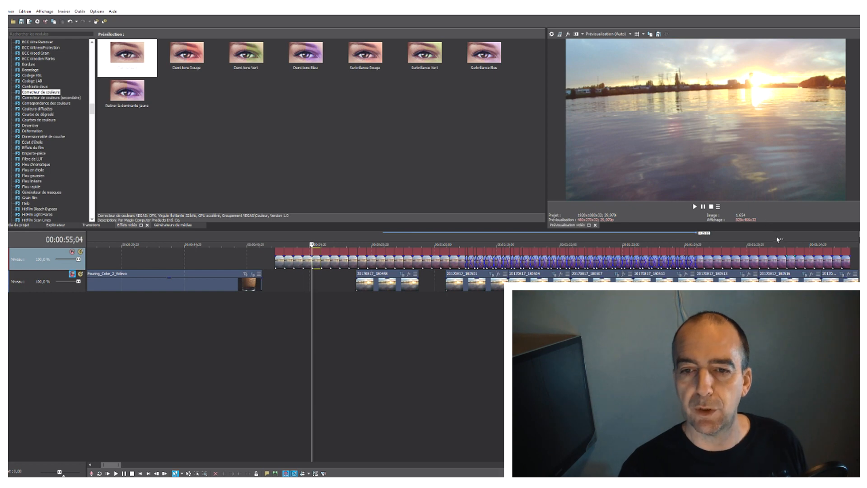
{"action": "left_click", "coordinate": [777, 243]}
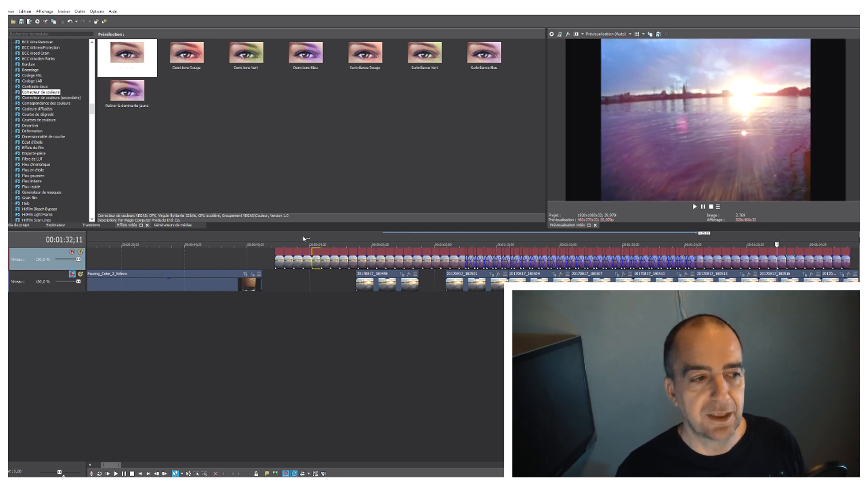
{"action": "right_click", "coordinate": [272, 330]}
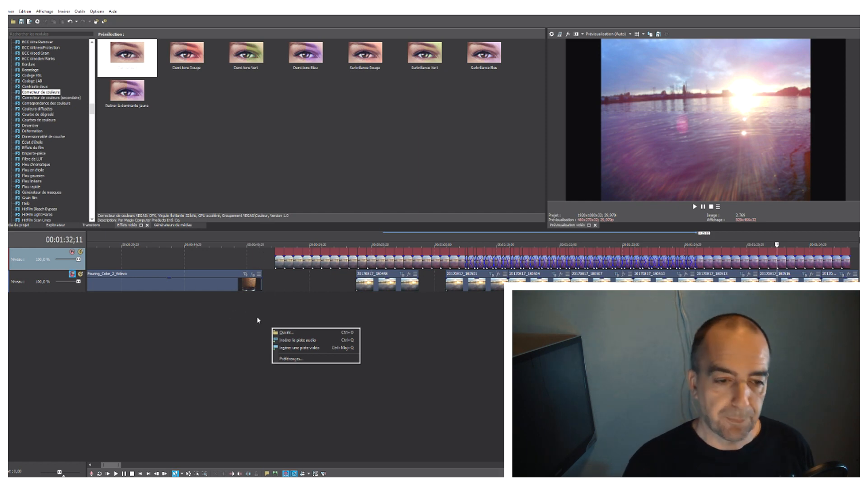
{"action": "left_click", "coordinate": [236, 360]}
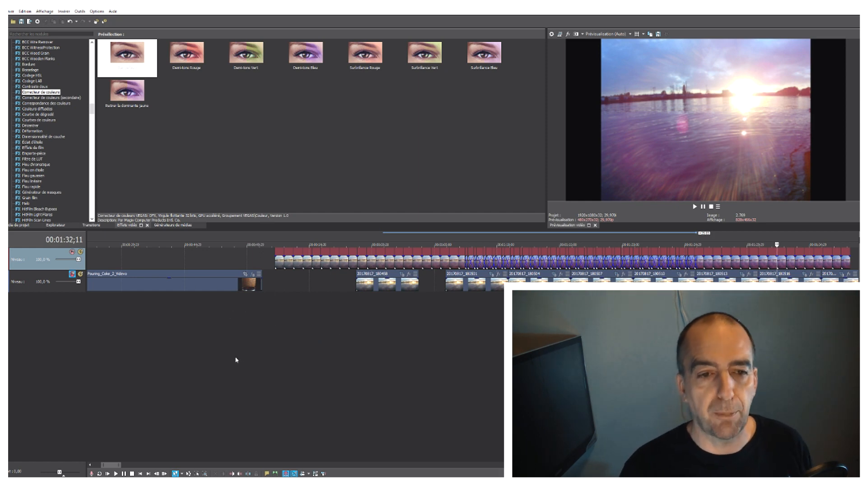
{"action": "left_click", "coordinate": [236, 360]}
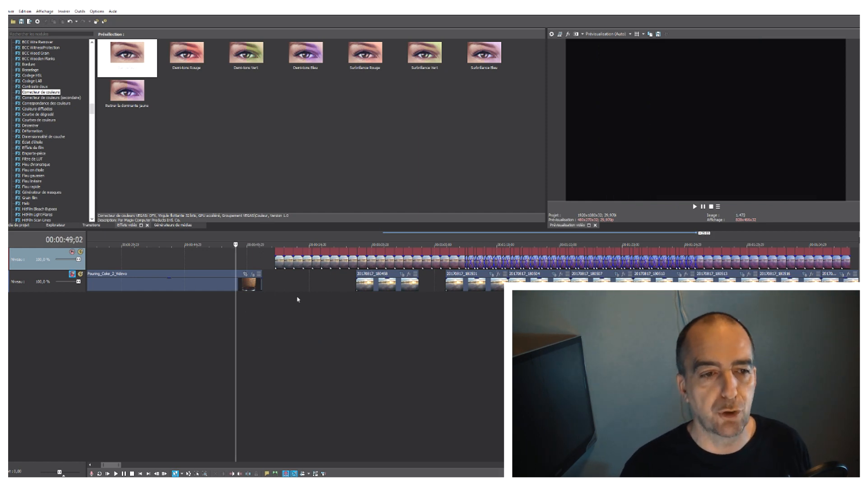
Delete the upper video track holding the two newly imported photo runs.
{"action": "right_click", "coordinate": [76, 267]}
{"action": "mouse_move", "coordinate": [90, 361]}
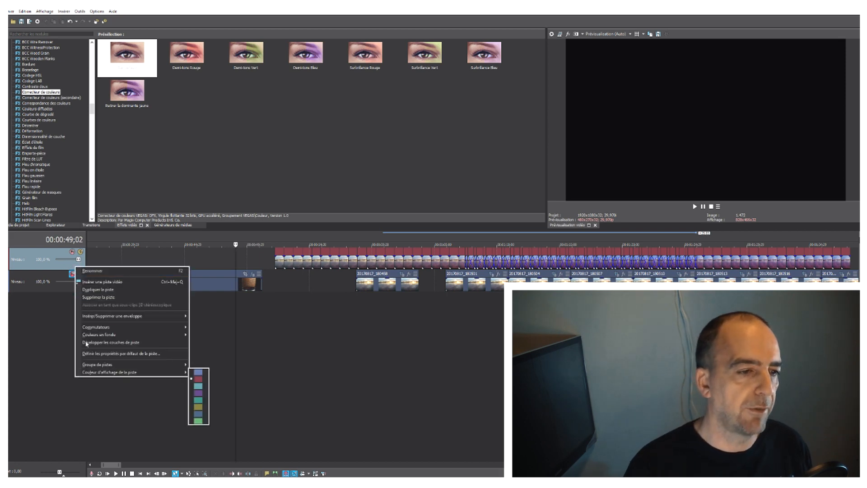
{"action": "left_click", "coordinate": [98, 297]}
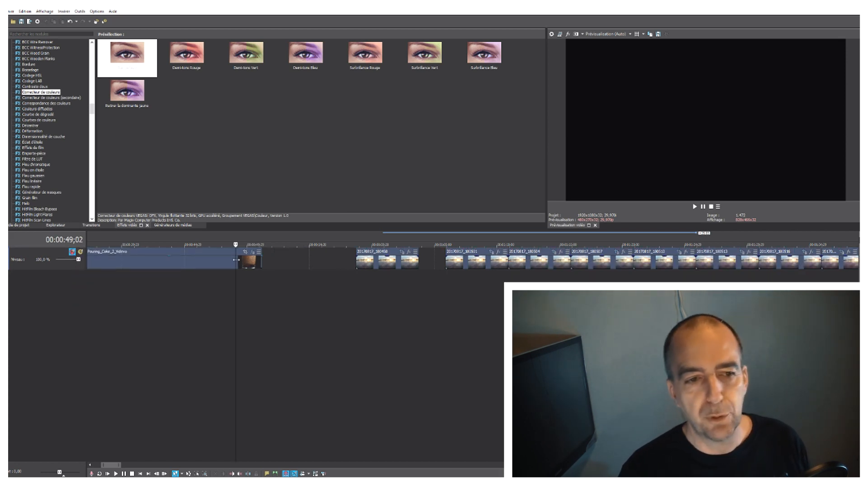
Move the pouring video clip later on the timeline, closer to the first photo, and place the cursor at 00:00:21;02.
{"action": "left_click", "coordinate": [216, 269]}
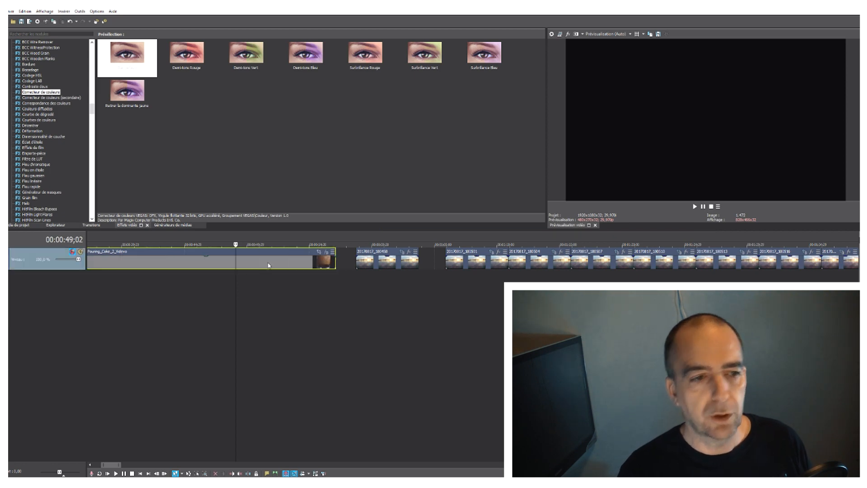
{"action": "scroll", "coordinate": [190, 397], "scroll_direction": "down", "scroll_amount": 5}
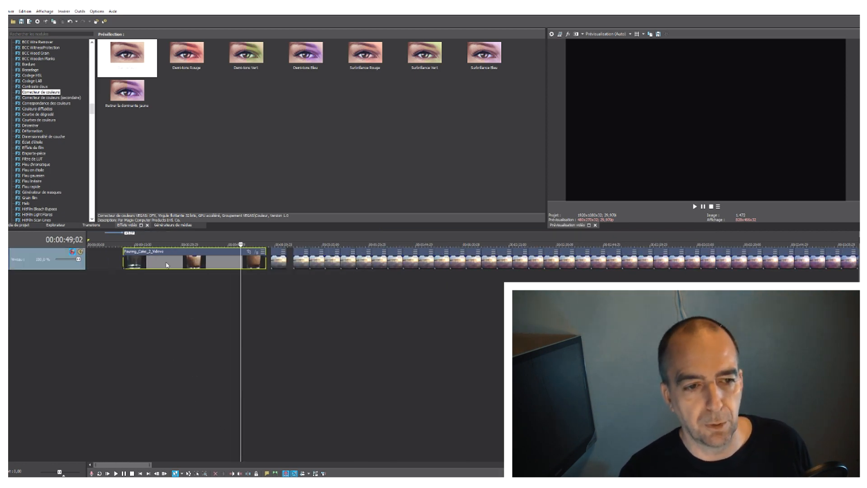
{"action": "left_click", "coordinate": [154, 266]}
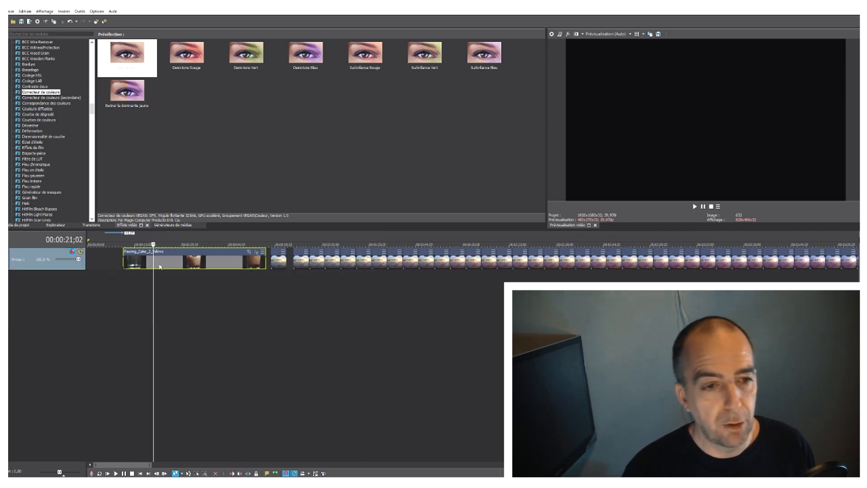
Close the current project and discard its unsaved changes.
{"action": "left_click", "coordinate": [11, 12]}
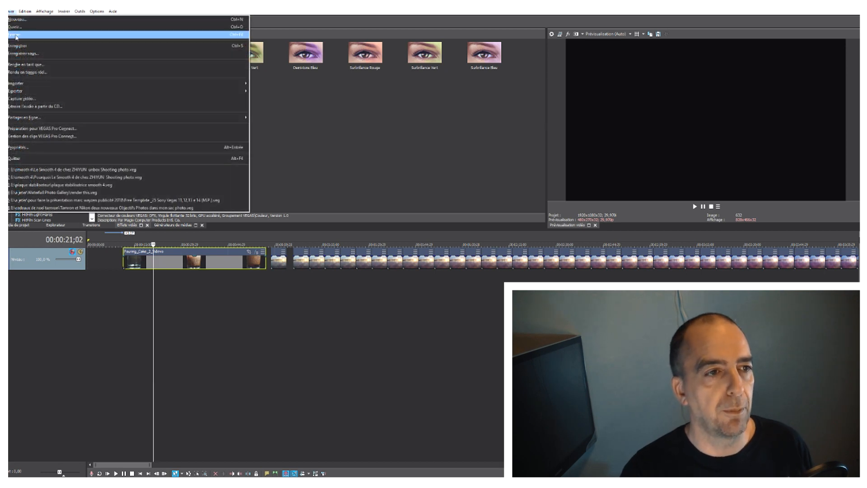
{"action": "left_click", "coordinate": [18, 40]}
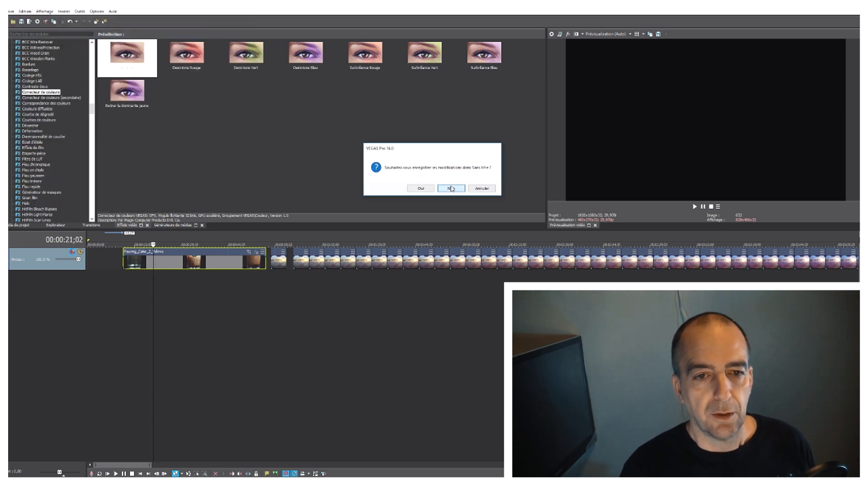
{"action": "left_click", "coordinate": [451, 188]}
Open the video 2018_0202_040747_005 from the "Test transition" folder without matching the project settings to the media.
{"action": "left_click", "coordinate": [11, 11]}
{"action": "left_click", "coordinate": [21, 28]}
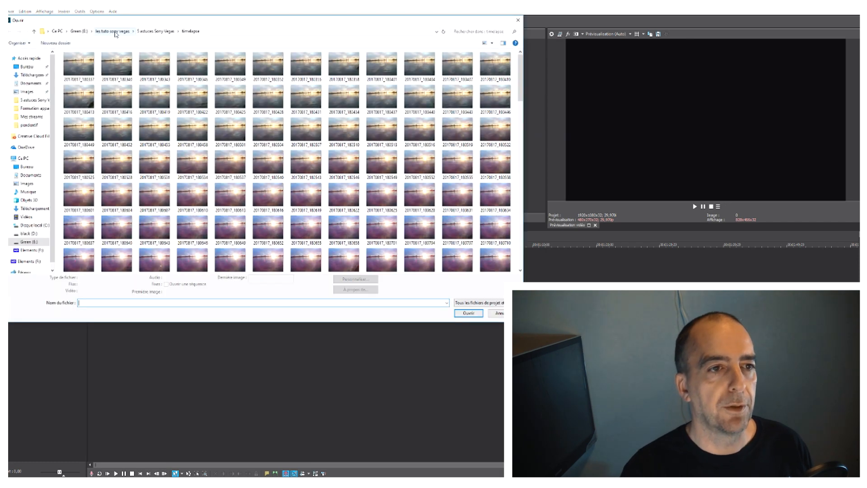
{"action": "left_click", "coordinate": [116, 32]}
{"action": "double_click", "coordinate": [113, 79]}
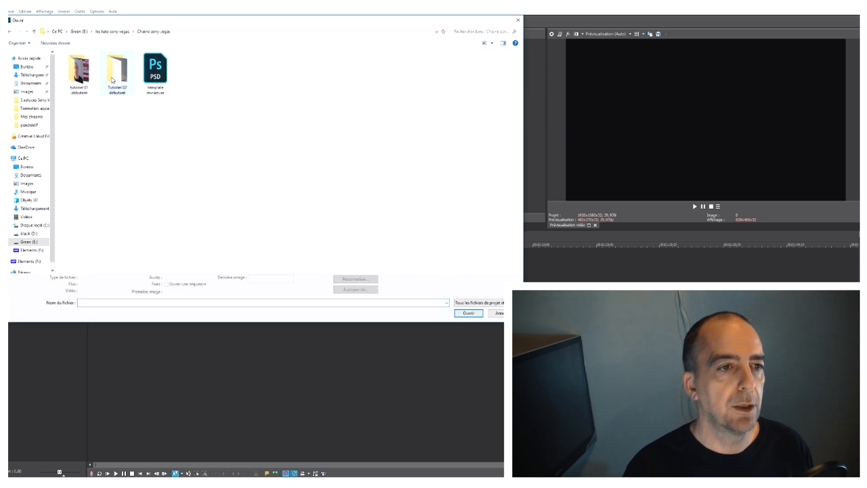
{"action": "left_click", "coordinate": [105, 32]}
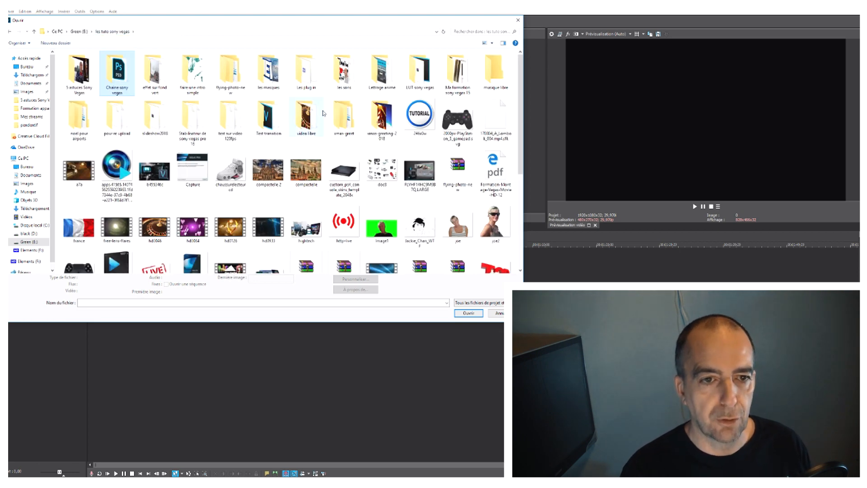
{"action": "double_click", "coordinate": [273, 124]}
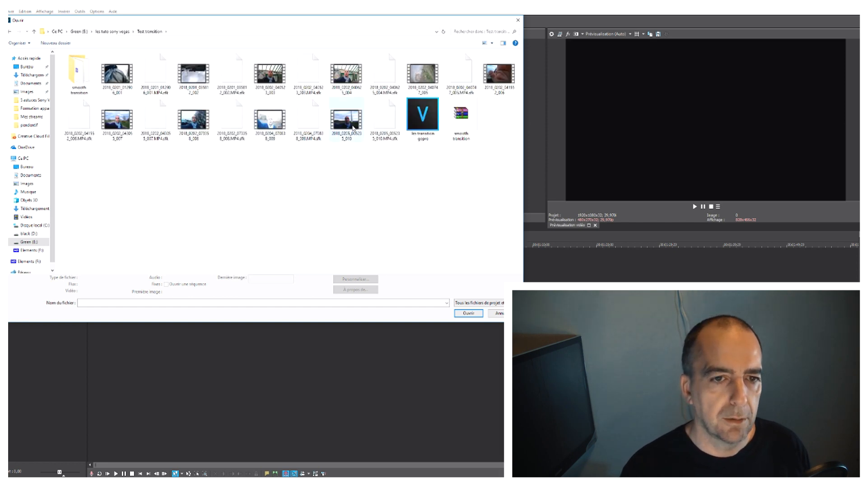
{"action": "left_click", "coordinate": [437, 76]}
{"action": "left_click", "coordinate": [472, 315]}
{"action": "left_click", "coordinate": [507, 186]}
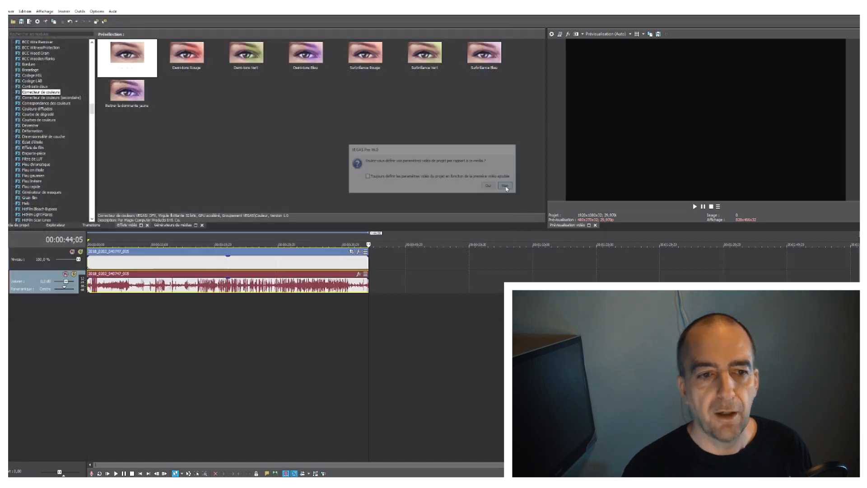
Move the imported clip later on the timeline so that it starts about 7 seconds in.
{"action": "left_click", "coordinate": [215, 261]}
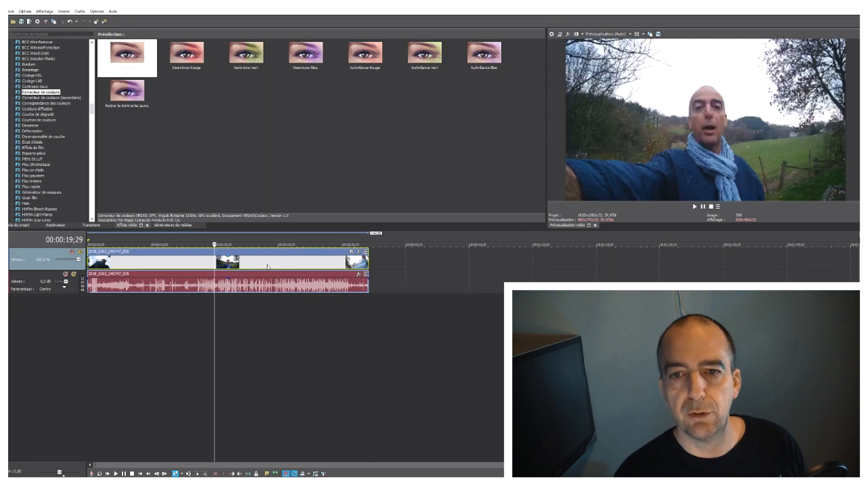
{"action": "left_click", "coordinate": [270, 262]}
{"action": "left_click_drag", "start_coordinate": [182, 263], "coordinate": [230, 263]}
{"action": "left_click", "coordinate": [193, 265]}
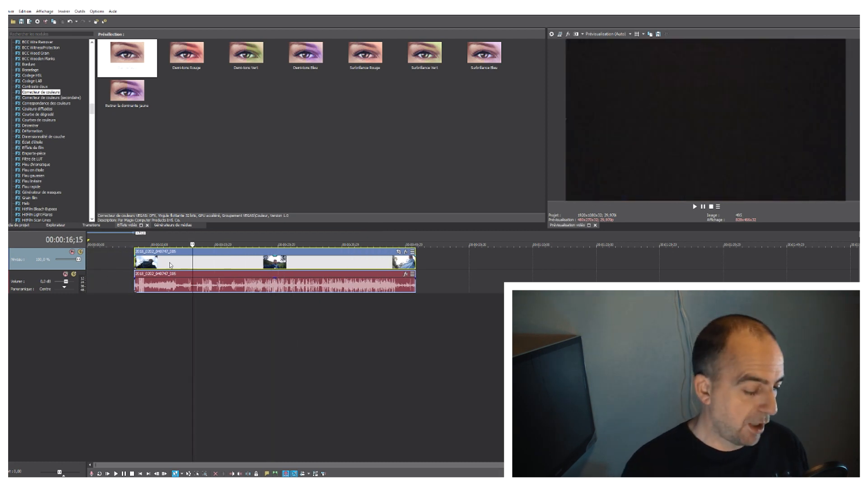
Split the clip at five points from 00:00:11;28 to 00:00:28;14 and delete the audio track.
{"action": "left_click", "coordinate": [164, 259]}
{"action": "key", "text": "s"}
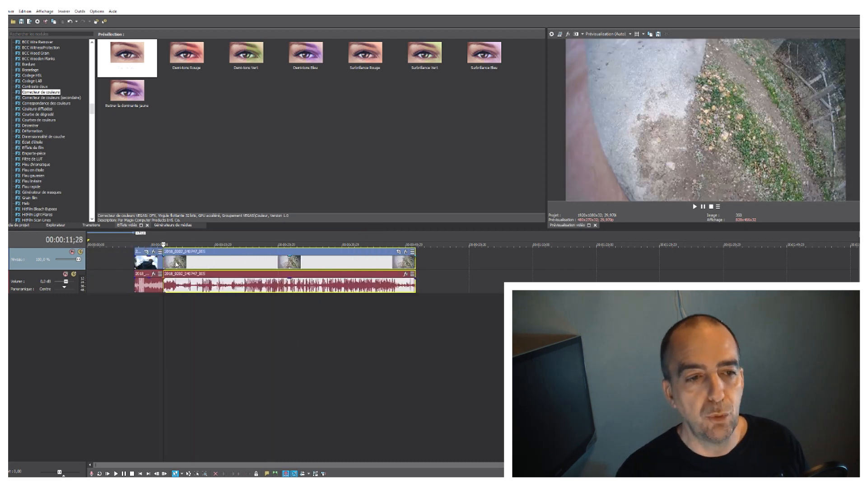
{"action": "left_click", "coordinate": [187, 261]}
{"action": "key", "text": "s"}
{"action": "left_click", "coordinate": [215, 265]}
{"action": "key", "text": "s"}
{"action": "left_click", "coordinate": [229, 265]}
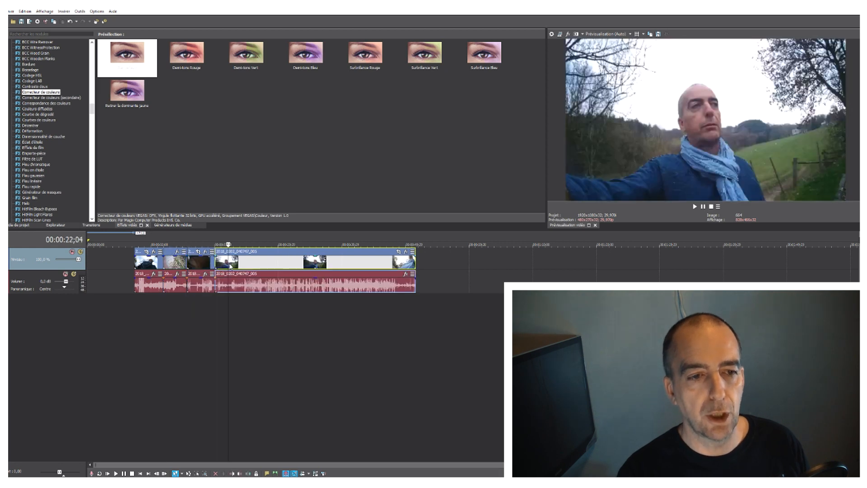
{"action": "key", "text": "s"}
{"action": "left_click", "coordinate": [269, 265]}
{"action": "key", "text": "s"}
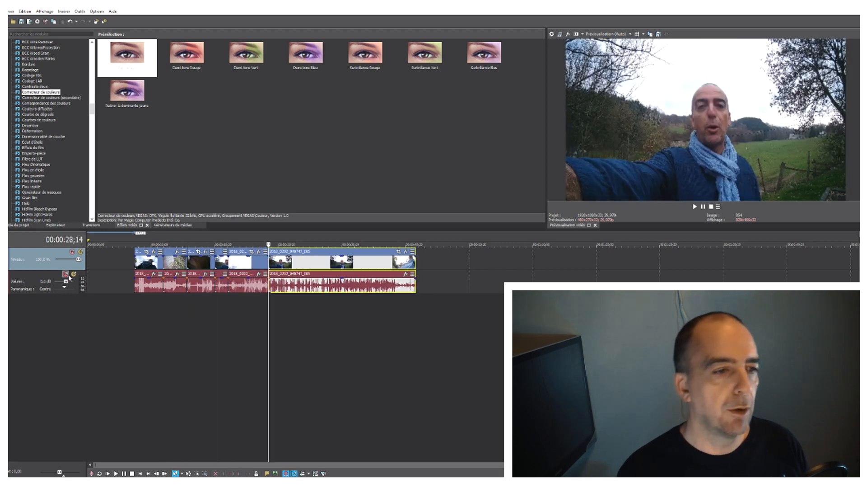
{"action": "right_click", "coordinate": [53, 274]}
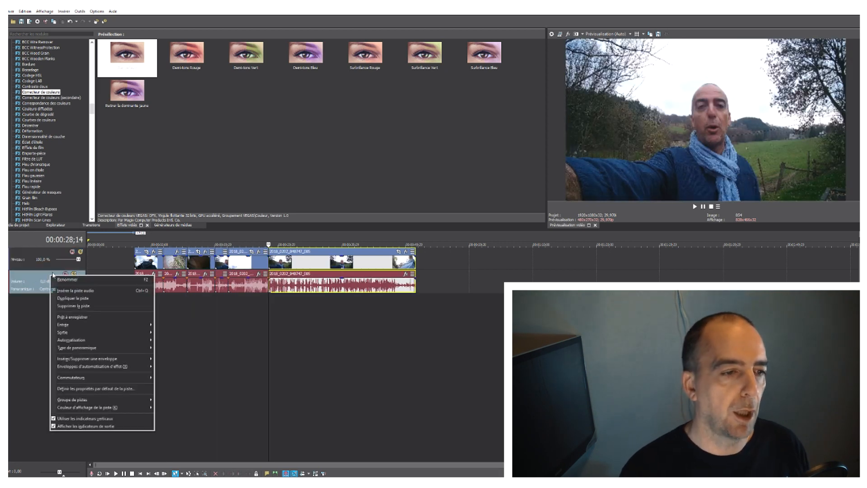
{"action": "left_click", "coordinate": [64, 307]}
Split the last segment at five more points up to 00:00:49;29, and move the overexposed segment past the end of the sequence.
{"action": "left_click", "coordinate": [293, 266]}
{"action": "key", "text": "s"}
{"action": "left_click_drag", "start_coordinate": [330, 267], "coordinate": [332, 266]}
{"action": "left_click", "coordinate": [330, 265]}
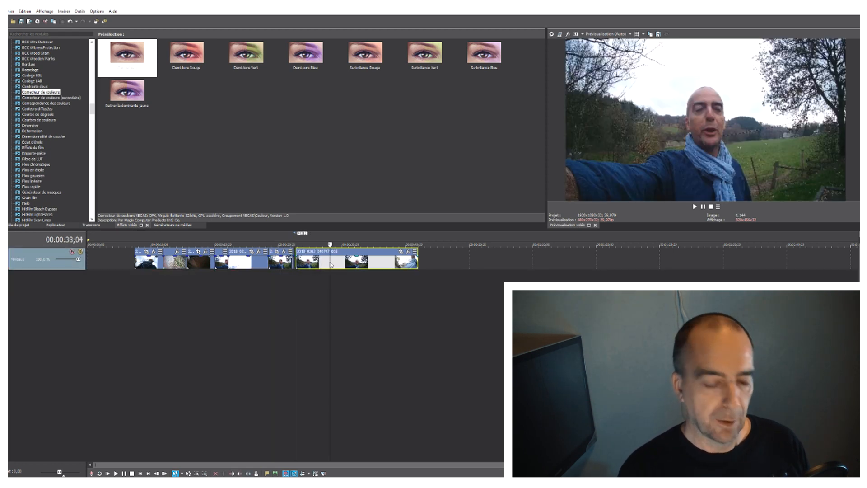
{"action": "key", "text": "s"}
{"action": "left_click", "coordinate": [362, 263]}
{"action": "key", "text": "s"}
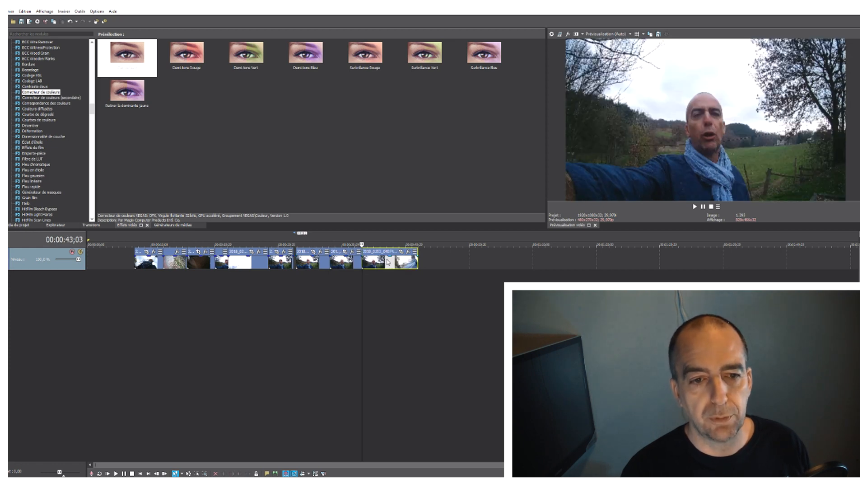
{"action": "left_click", "coordinate": [386, 261]}
{"action": "key", "text": "s"}
{"action": "left_click", "coordinate": [405, 263]}
{"action": "key", "text": "s"}
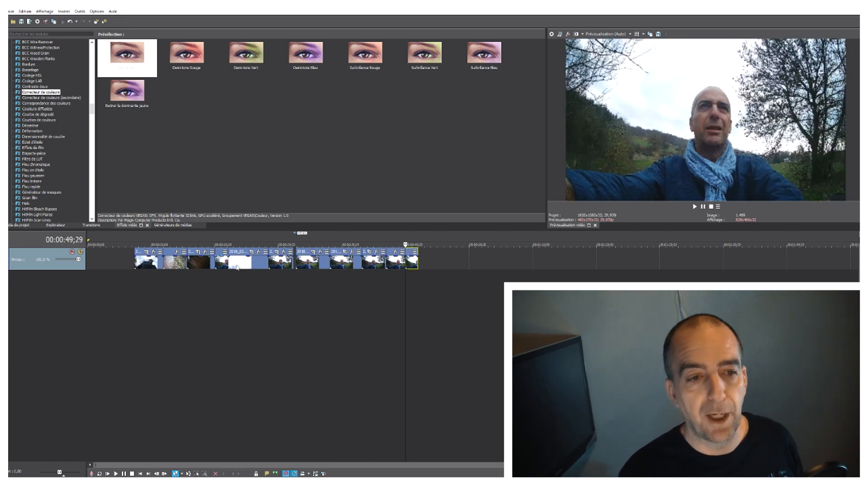
{"action": "left_click_drag", "start_coordinate": [244, 266], "coordinate": [430, 268]}
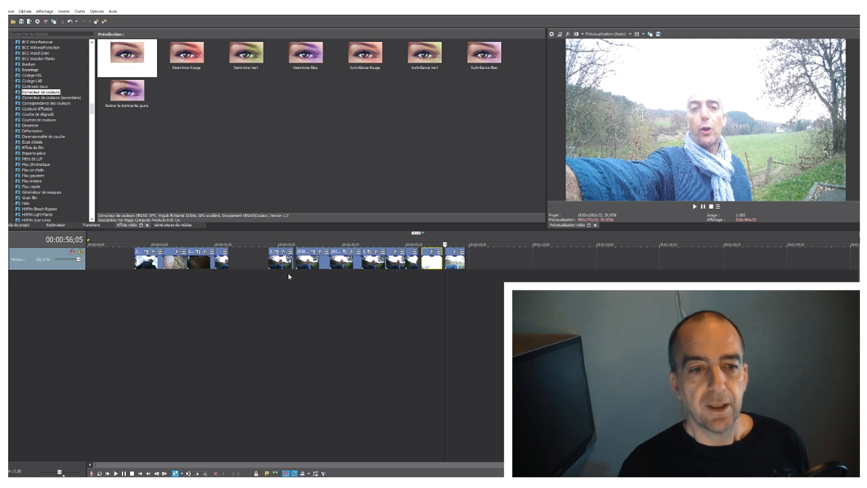
{"action": "left_click", "coordinate": [195, 262]}
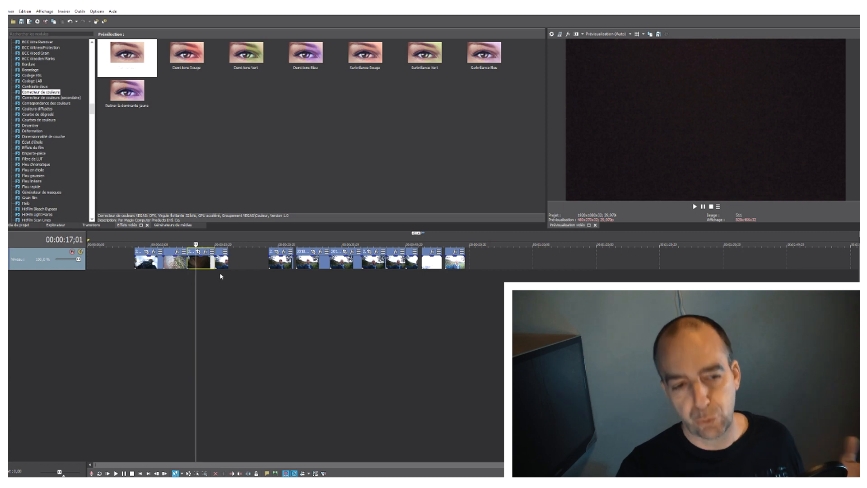
{"action": "scroll", "coordinate": [204, 263], "scroll_direction": "up", "scroll_amount": 2}
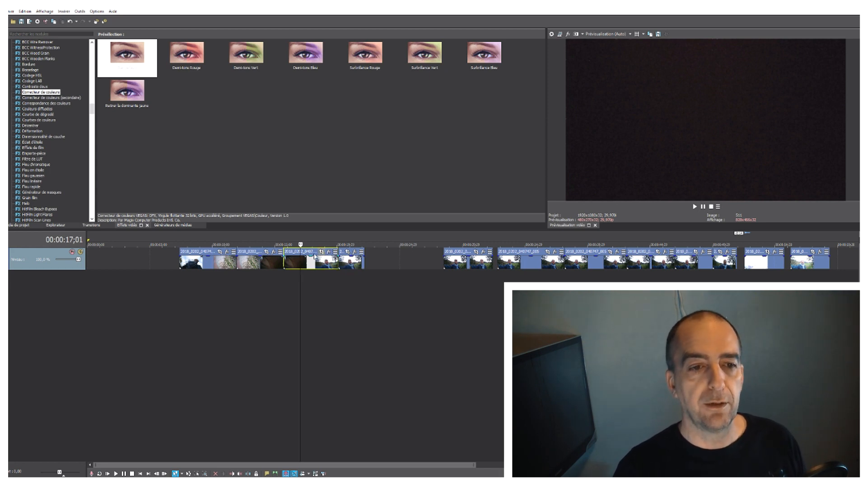
{"action": "left_click", "coordinate": [328, 251]}
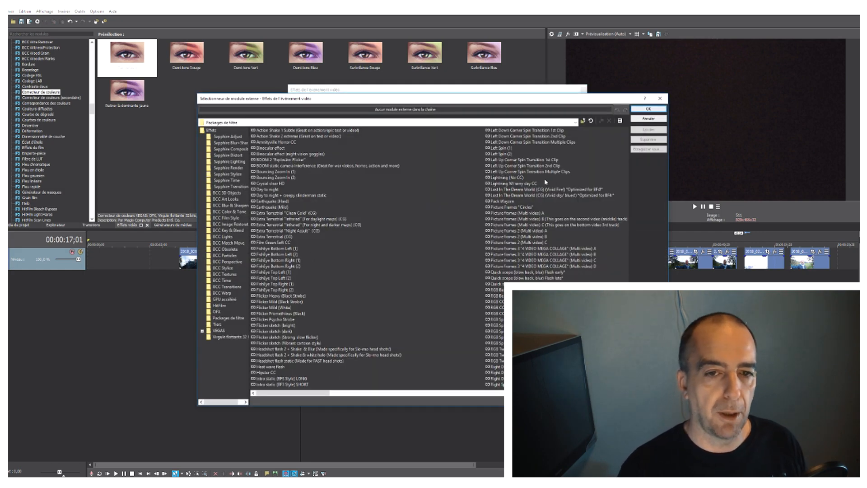
{"action": "left_click", "coordinate": [649, 118]}
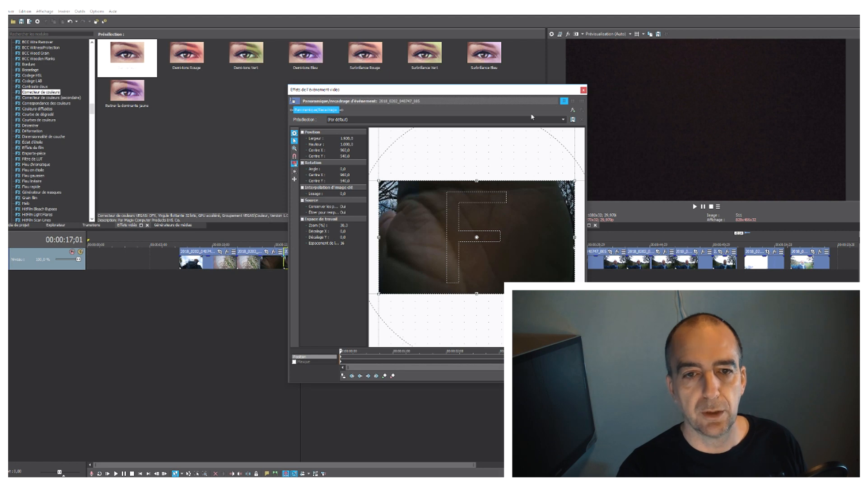
{"action": "left_click", "coordinate": [583, 90]}
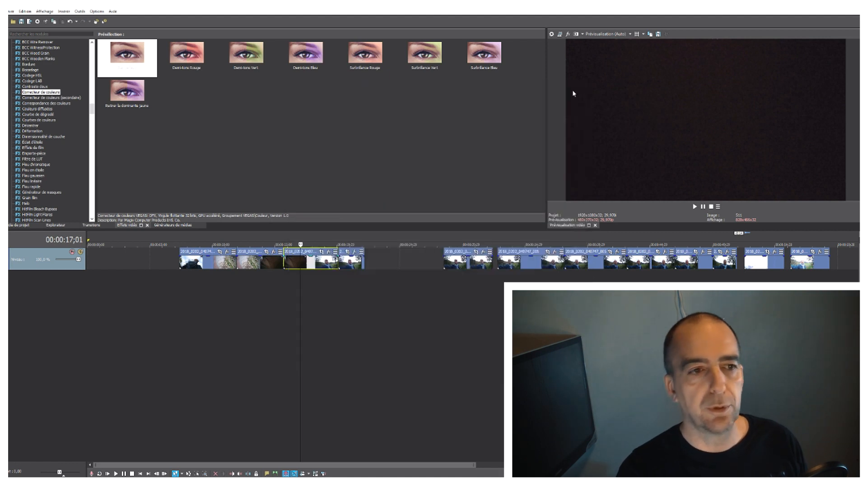
Apply the Extrême preset of the Grain film effect to the dark third segment.
{"action": "left_click", "coordinate": [27, 199]}
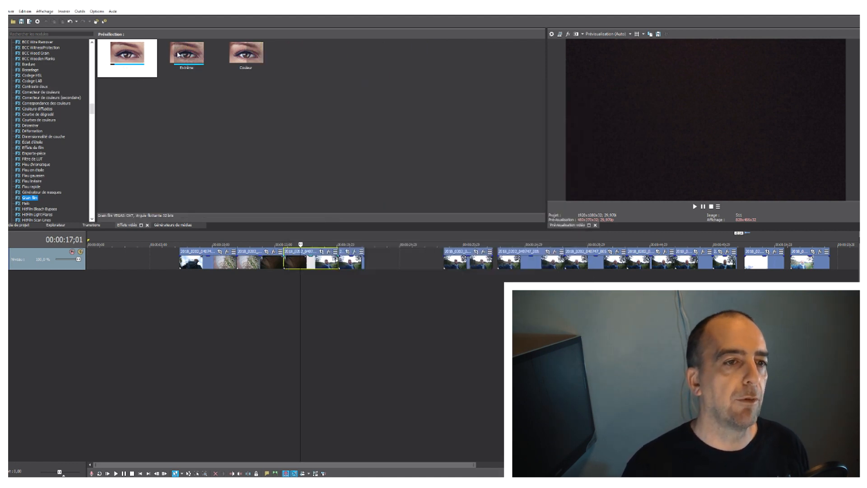
{"action": "left_click_drag", "start_coordinate": [186, 54], "coordinate": [315, 262]}
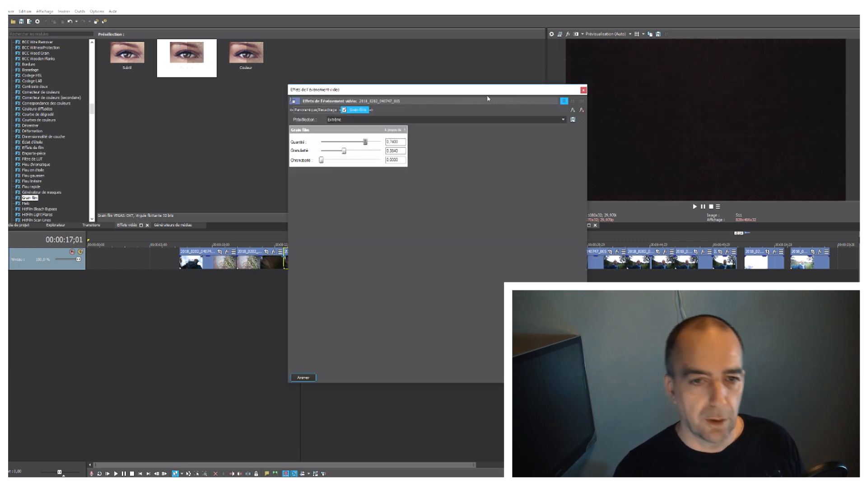
{"action": "left_click_drag", "start_coordinate": [488, 89], "coordinate": [648, 148]}
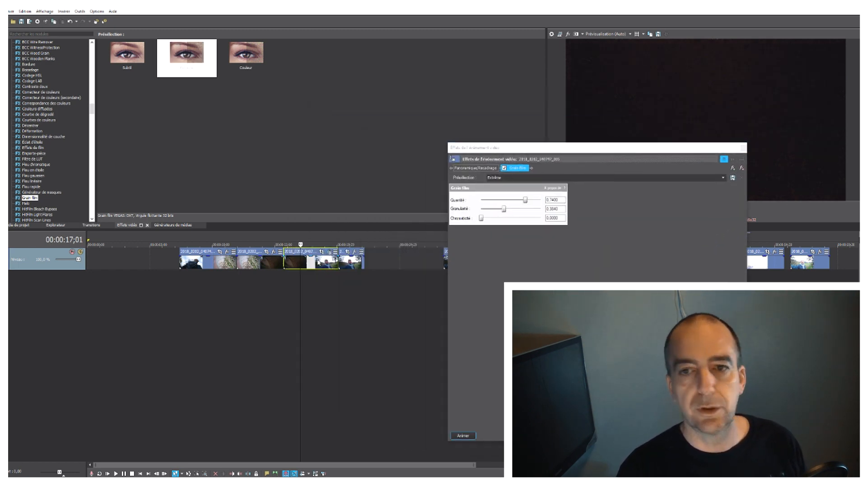
Compare the third segment with and without the Grain film effect at 00:00:18;12.
{"action": "left_click", "coordinate": [317, 262]}
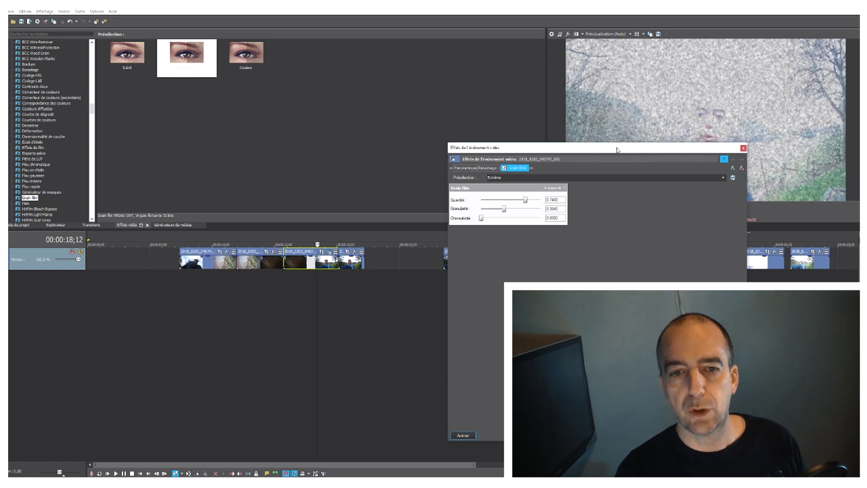
{"action": "left_click_drag", "start_coordinate": [616, 143], "coordinate": [560, 231]}
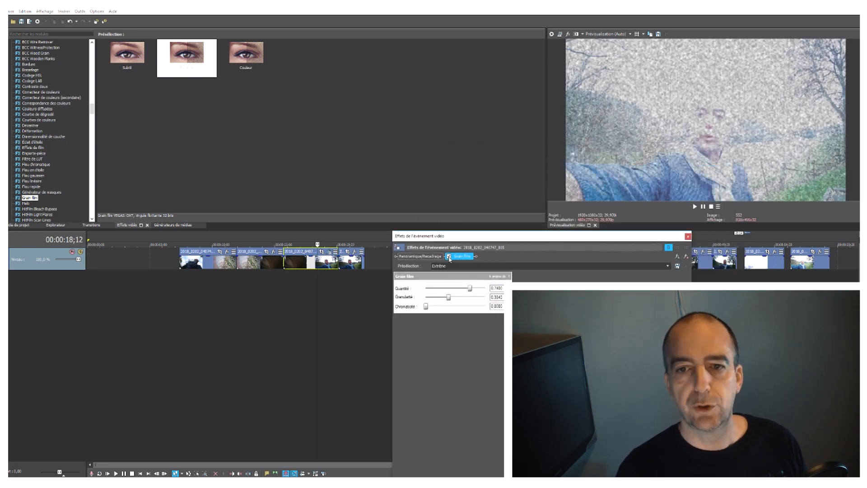
{"action": "left_click", "coordinate": [448, 256]}
{"action": "left_click", "coordinate": [449, 256]}
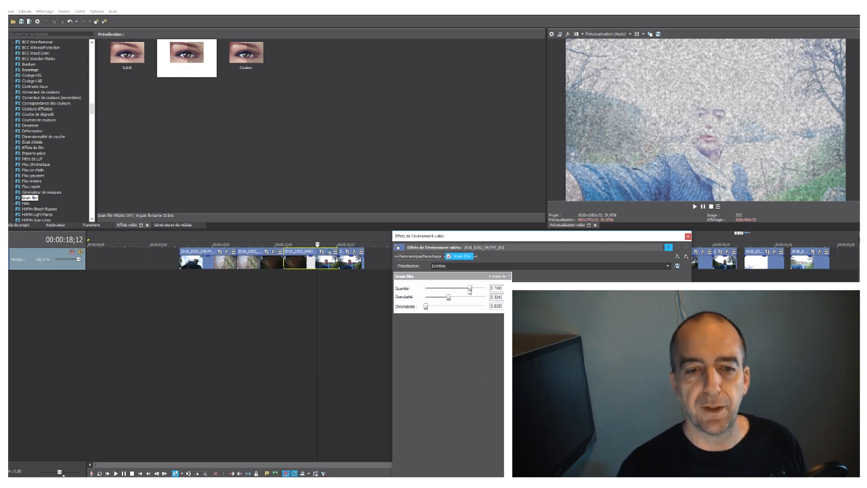
Set the Grain film quantity (Quantité) to about 0.58 and save the settings as a preset named "perso grain".
{"action": "left_click_drag", "start_coordinate": [474, 239], "coordinate": [434, 175]}
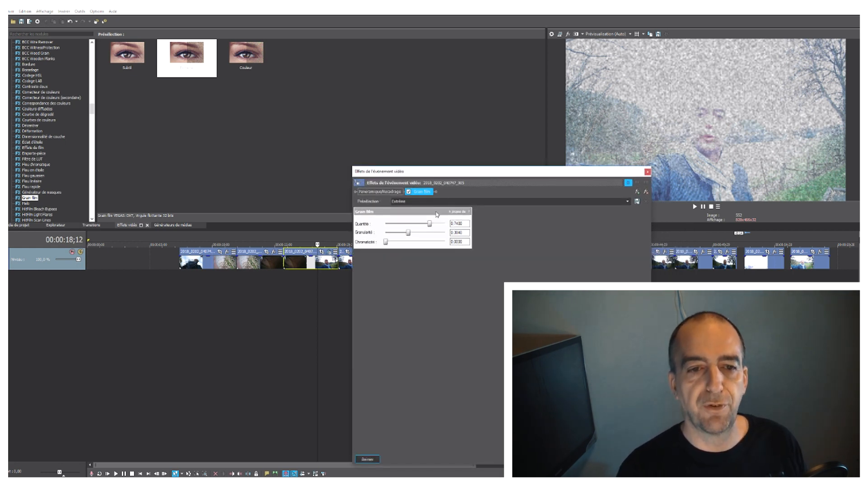
{"action": "left_click_drag", "start_coordinate": [425, 225], "coordinate": [420, 224]}
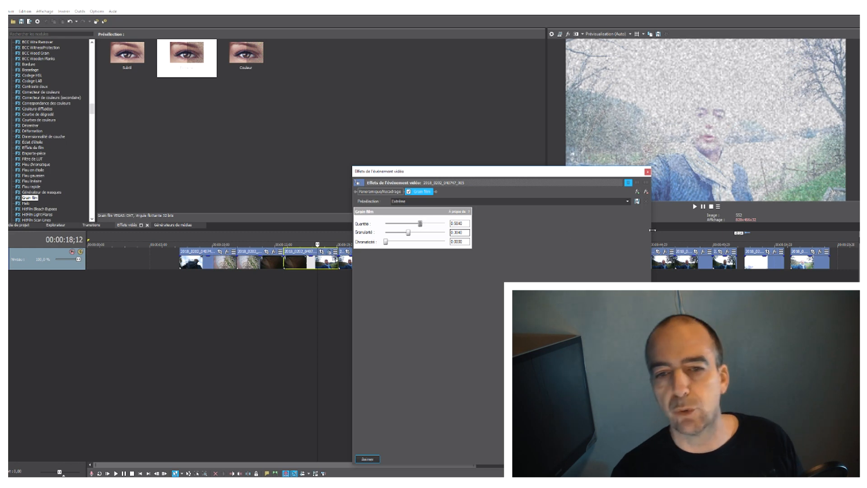
{"action": "left_click", "coordinate": [627, 202]}
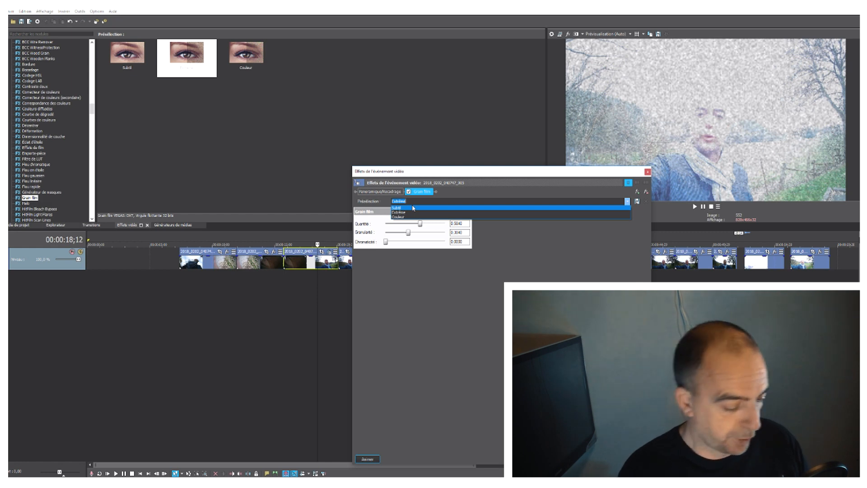
{"action": "type", "text": "perso grain"}
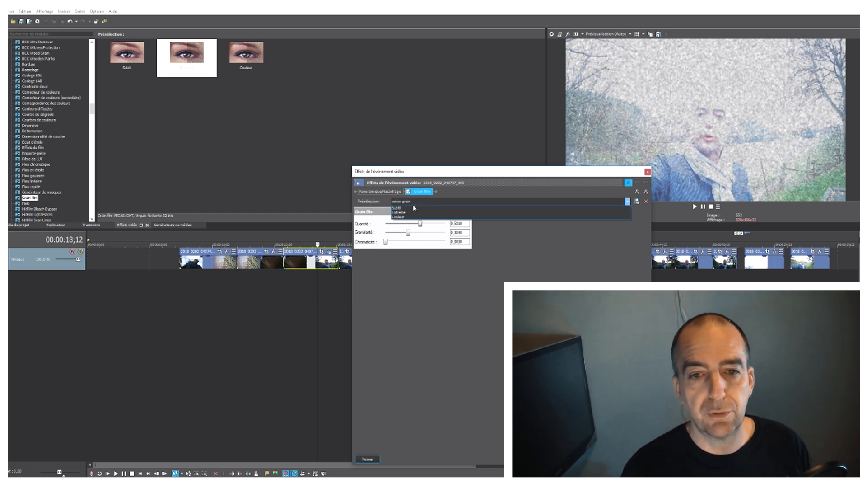
{"action": "left_click", "coordinate": [637, 202]}
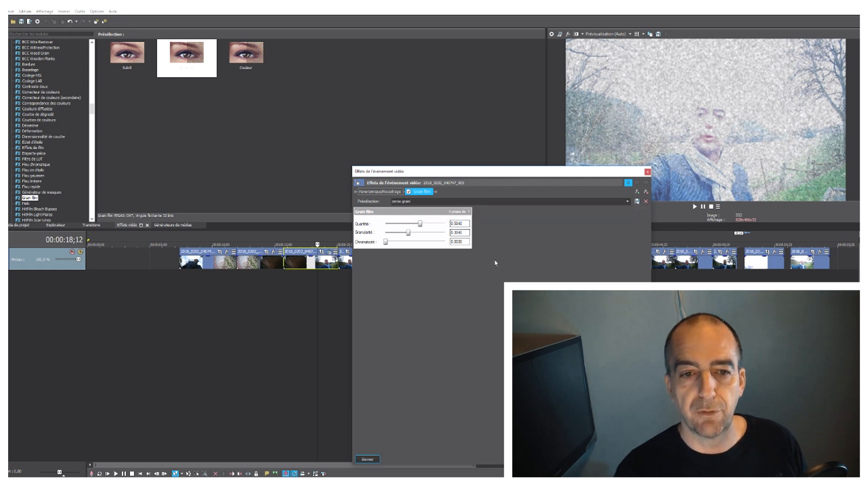
{"action": "left_click", "coordinate": [647, 172]}
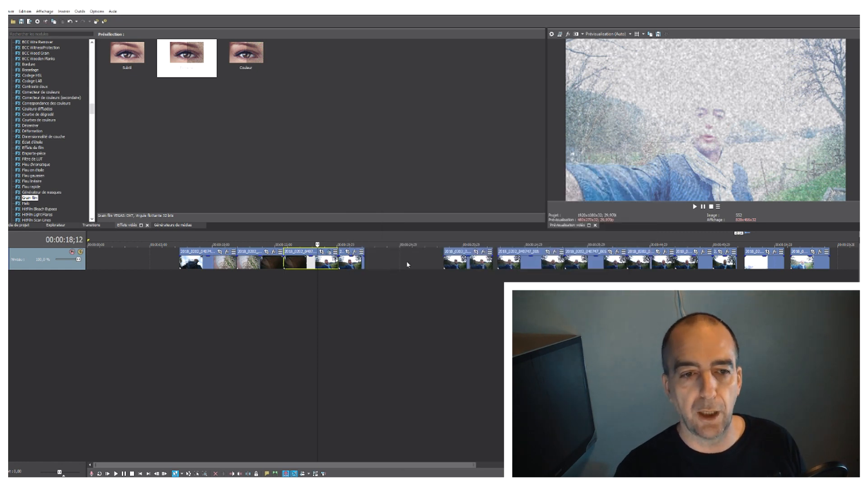
Apply the Grain film effect to the short fourth segment at 00:00:21;00 and load the "perso grain" preset.
{"action": "left_click", "coordinate": [351, 265]}
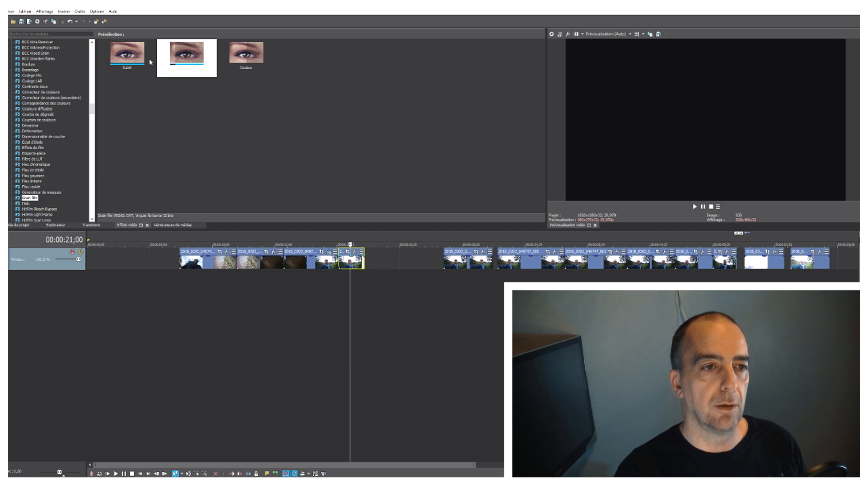
{"action": "left_click_drag", "start_coordinate": [186, 58], "coordinate": [357, 262]}
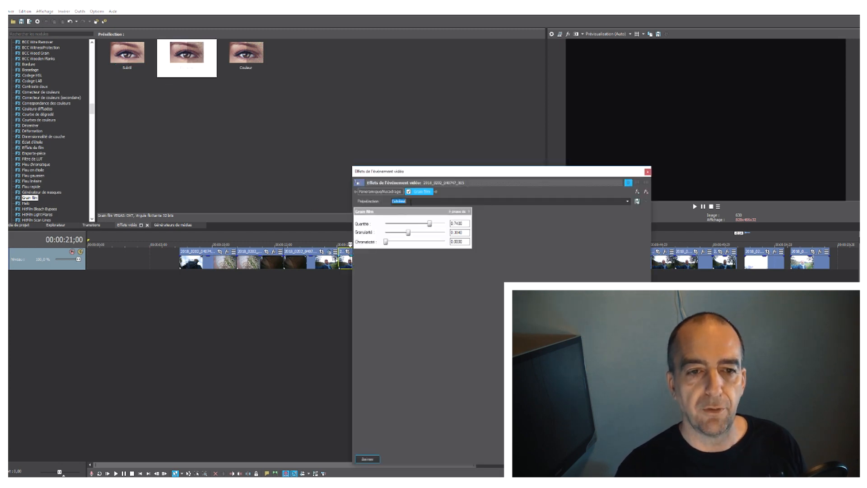
{"action": "left_click", "coordinate": [628, 201]}
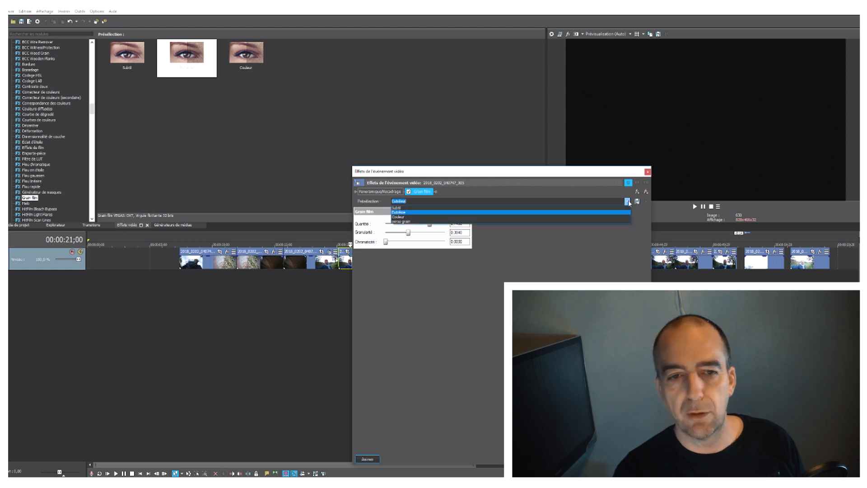
{"action": "left_click", "coordinate": [431, 221]}
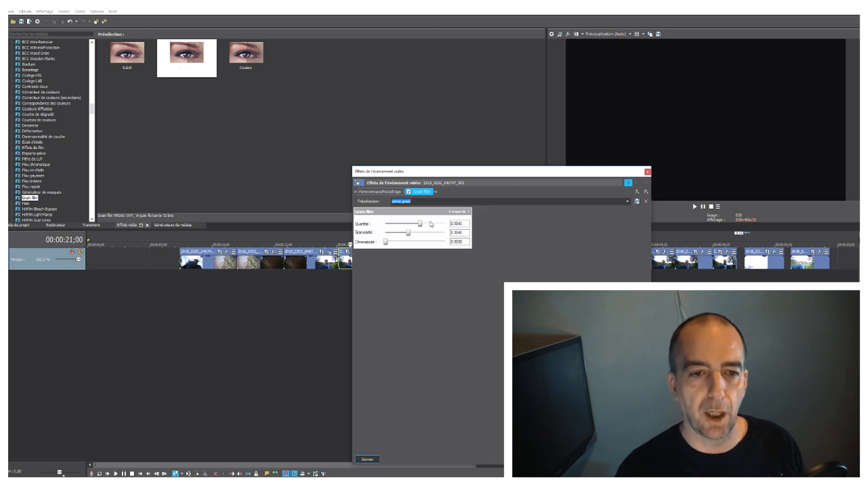
{"action": "left_click", "coordinate": [647, 172]}
Move the fourth segment slightly later to leave a small gap, and compare its grain with the third segment's.
{"action": "left_click", "coordinate": [319, 264]}
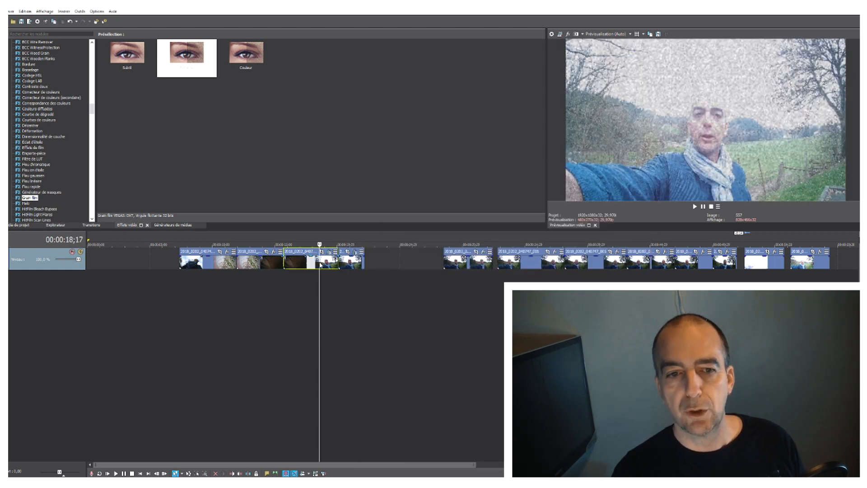
{"action": "left_click", "coordinate": [351, 266]}
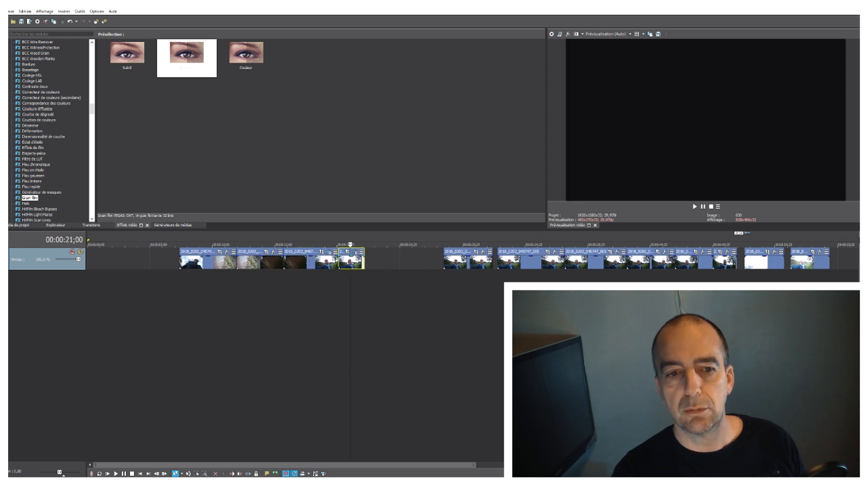
{"action": "left_click_drag", "start_coordinate": [357, 267], "coordinate": [362, 266]}
{"action": "left_click", "coordinate": [320, 264]}
{"action": "left_click", "coordinate": [359, 267]}
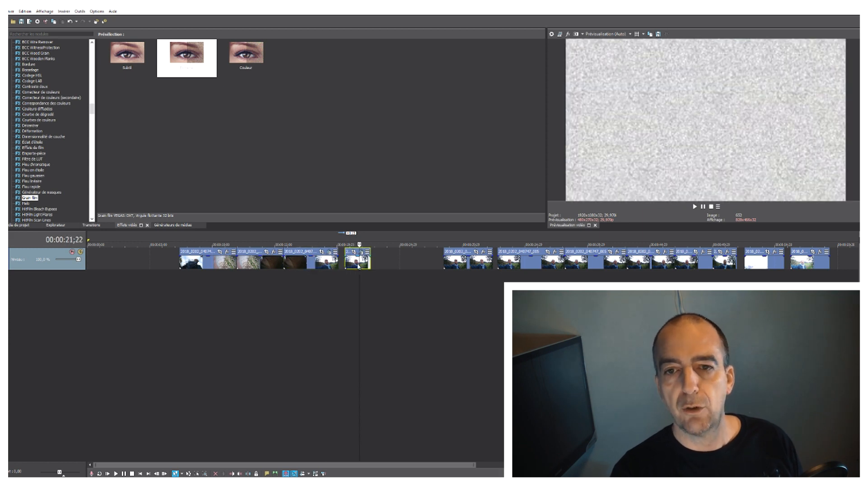
{"action": "left_click", "coordinate": [320, 265]}
{"action": "left_click", "coordinate": [351, 264]}
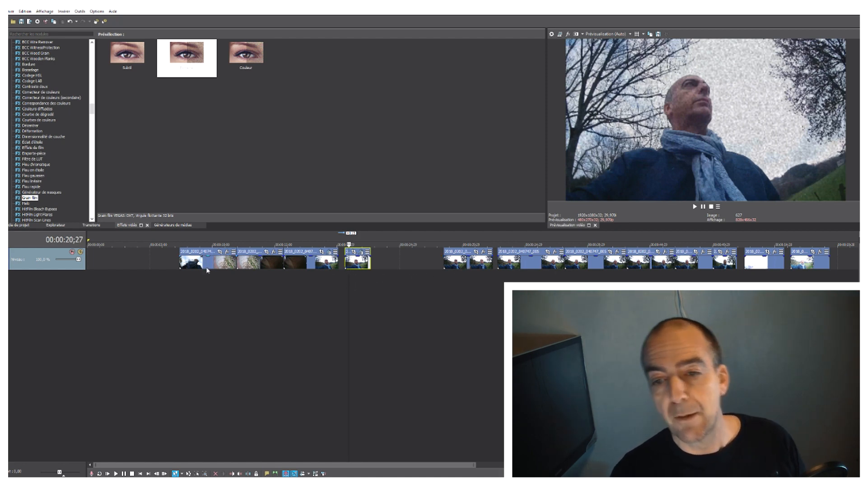
Select all segments from the sixth to the last with the selection edit tool and apply Grain film with the "perso grain" preset.
{"action": "left_click", "coordinate": [459, 263]}
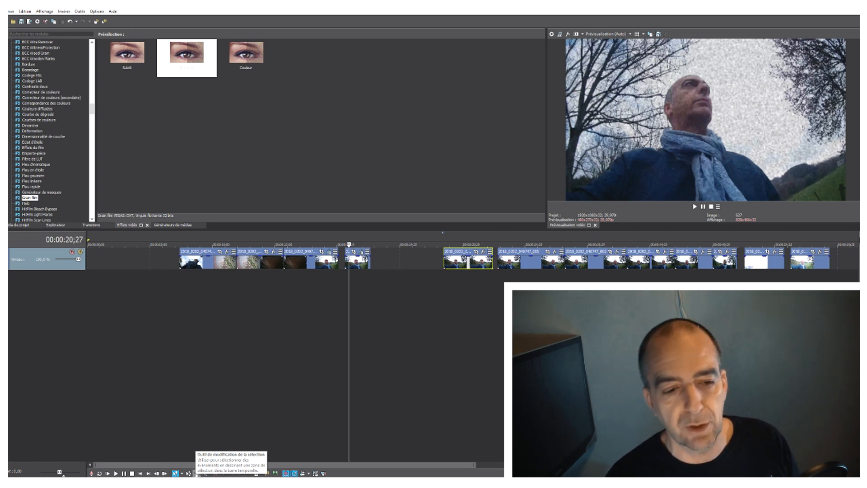
{"action": "left_click", "coordinate": [207, 426]}
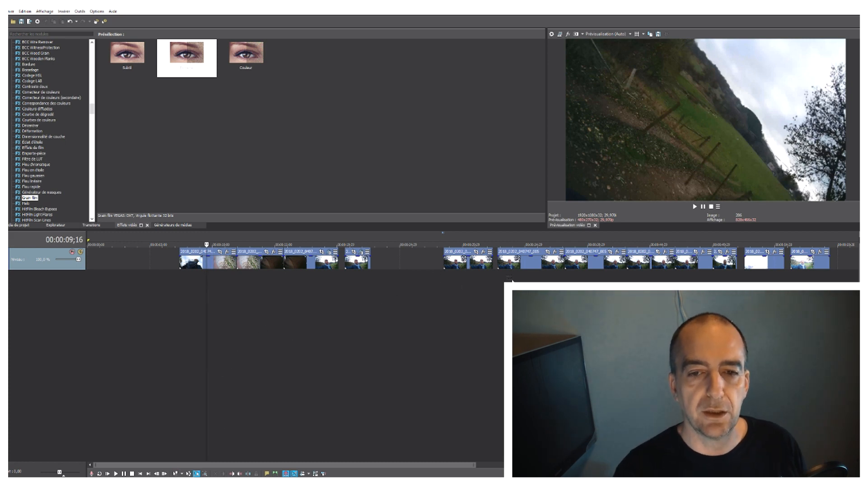
{"action": "left_click_drag", "start_coordinate": [541, 272], "coordinate": [822, 257]}
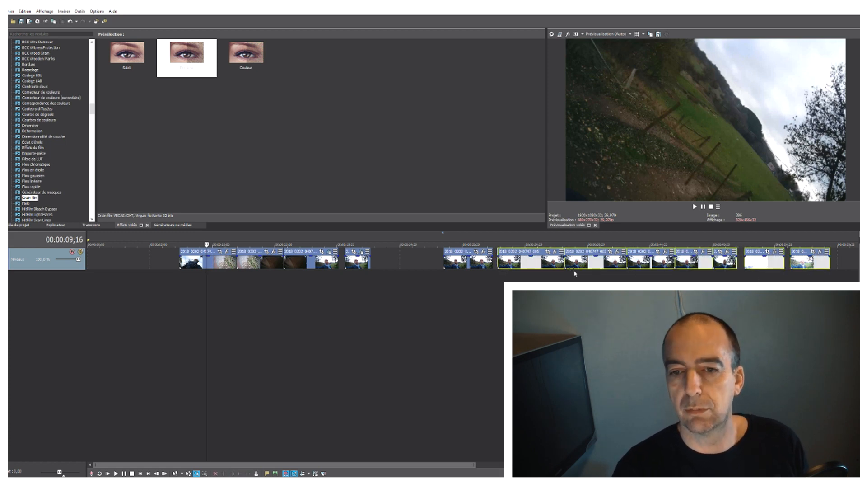
{"action": "left_click_drag", "start_coordinate": [180, 61], "coordinate": [524, 261]}
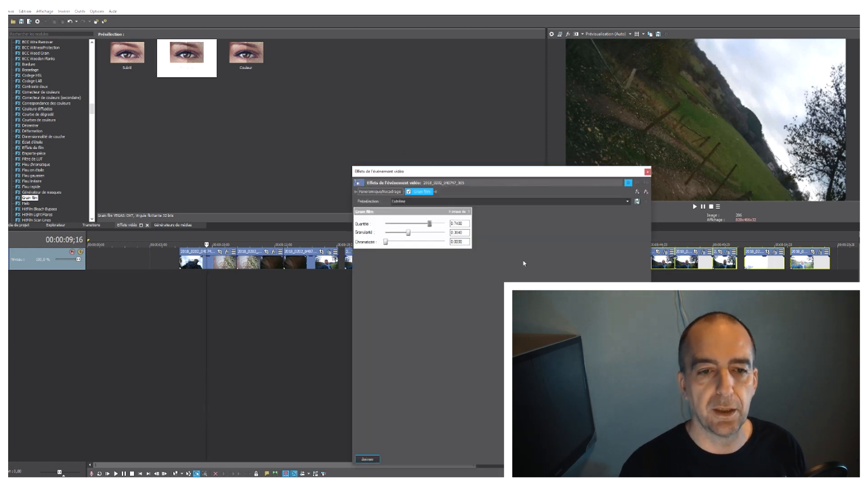
{"action": "left_click", "coordinate": [627, 202]}
{"action": "left_click", "coordinate": [504, 221]}
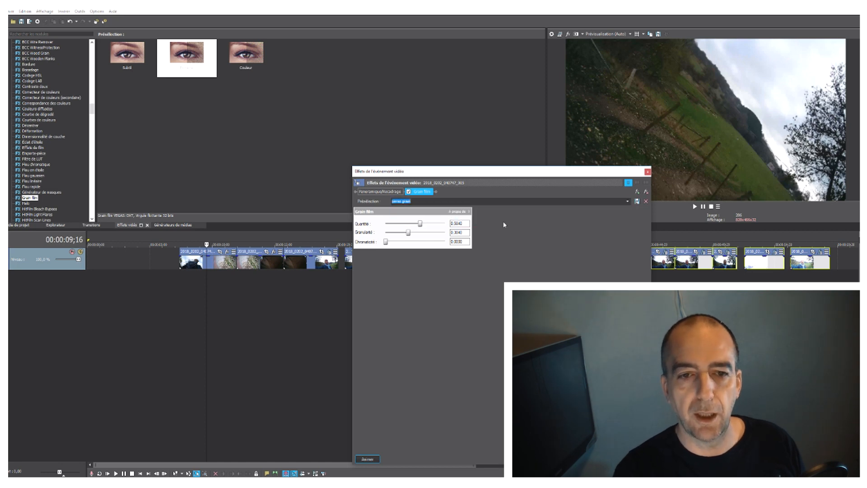
{"action": "left_click", "coordinate": [648, 172]}
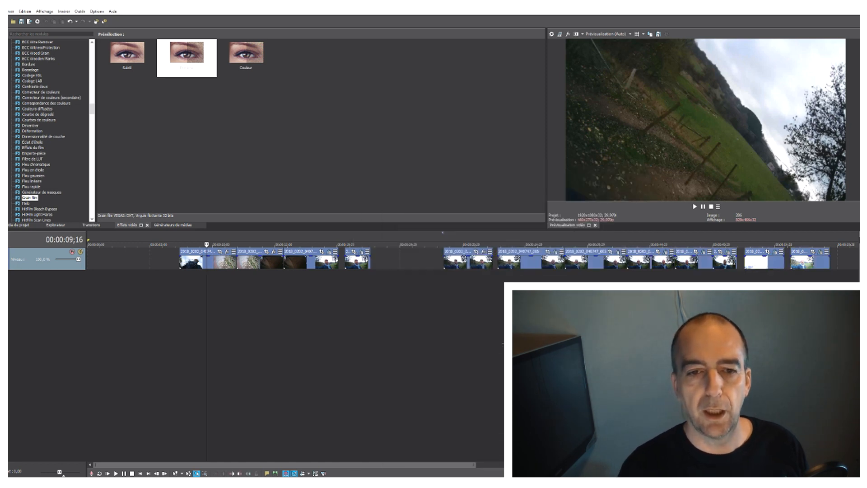
Check the grain effect on several of the later segments, from 00:00:34;06 to 00:00:57;23.
{"action": "left_click", "coordinate": [515, 266]}
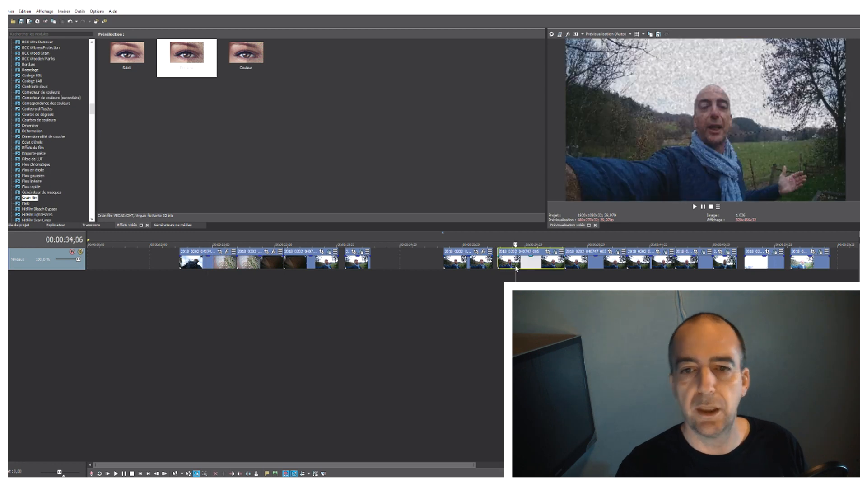
{"action": "left_click", "coordinate": [601, 263]}
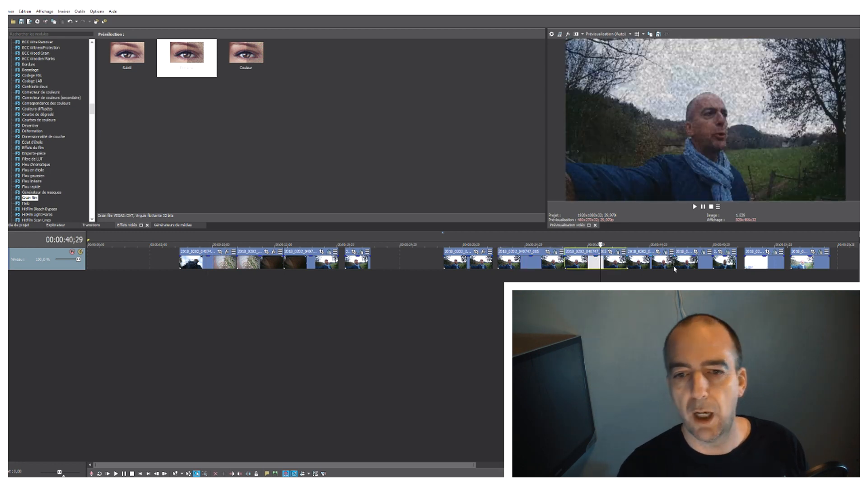
{"action": "left_click", "coordinate": [697, 264]}
{"action": "left_click", "coordinate": [778, 266]}
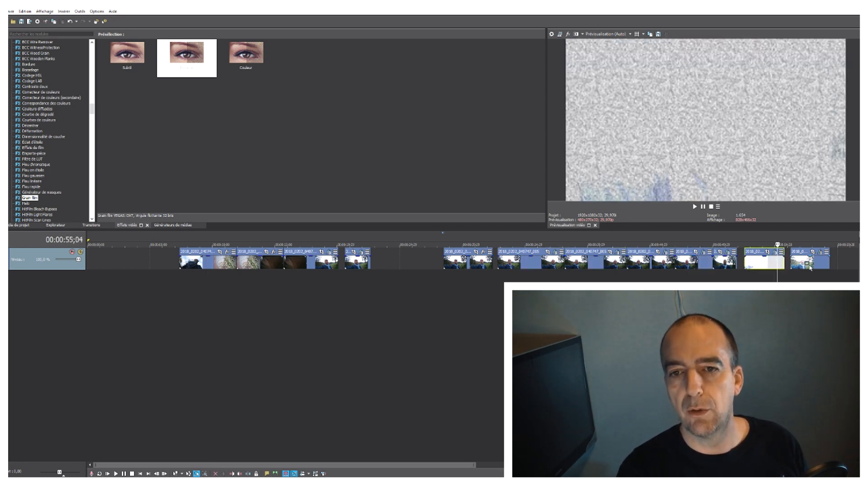
{"action": "left_click", "coordinate": [812, 267]}
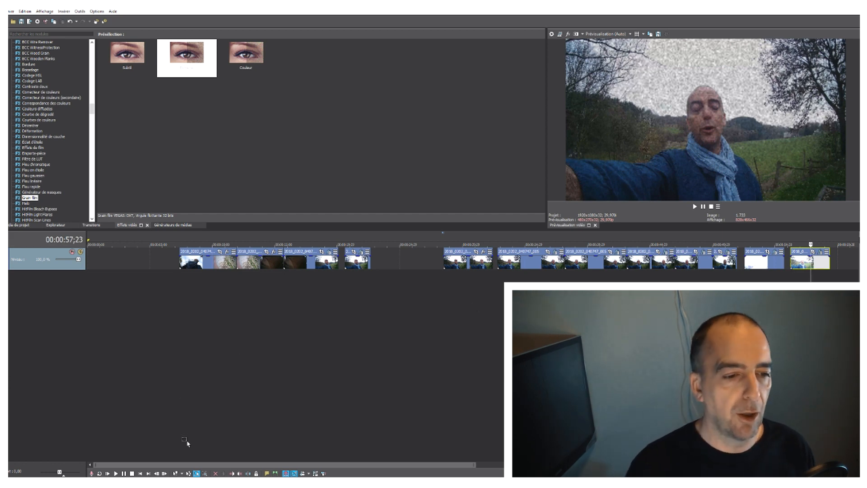
Return to the normal edit tool and compare the segment without grain at 00:00:30;28 with the grained segments.
{"action": "left_click", "coordinate": [175, 474]}
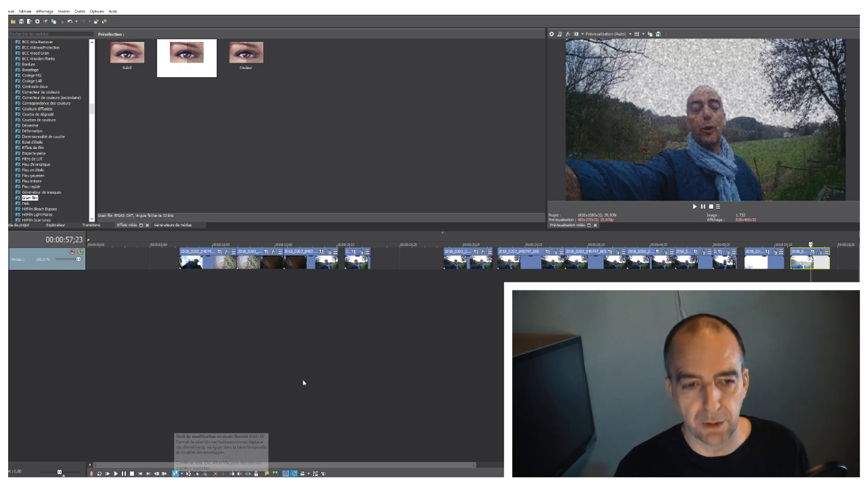
{"action": "left_click", "coordinate": [475, 265]}
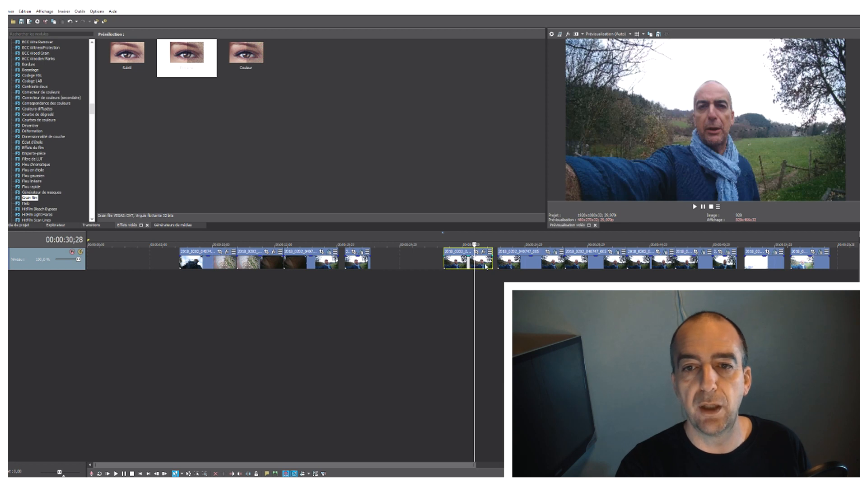
{"action": "left_click", "coordinate": [515, 265]}
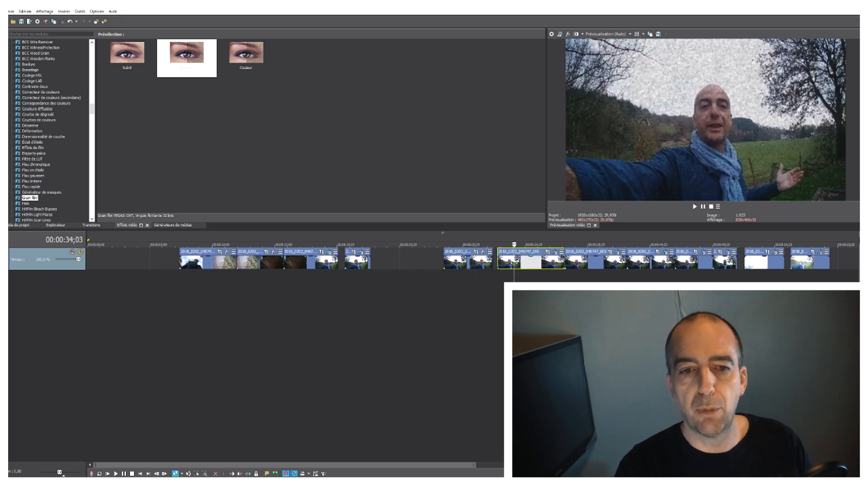
{"action": "left_click", "coordinate": [363, 266]}
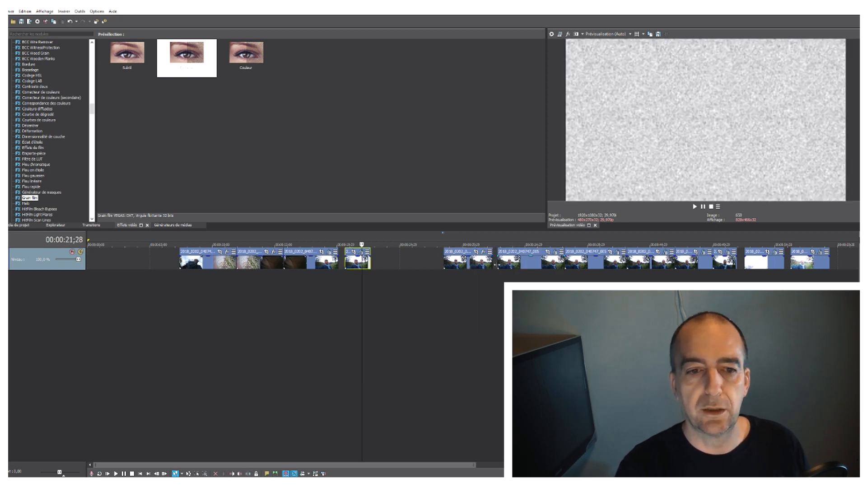
{"action": "left_click", "coordinate": [330, 268]}
{"action": "left_click", "coordinate": [661, 261]}
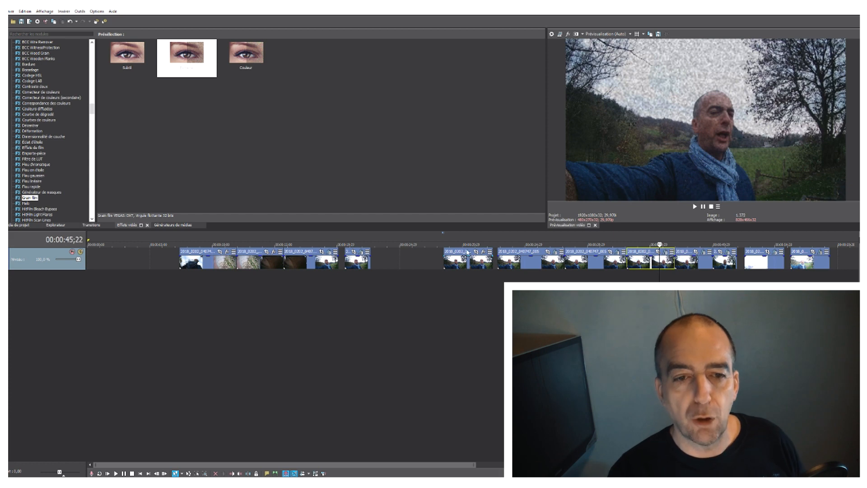
Select all segments from the one without grain to the last, and move them earlier and onto a new track below.
{"action": "left_click_drag", "start_coordinate": [468, 267], "coordinate": [476, 264]}
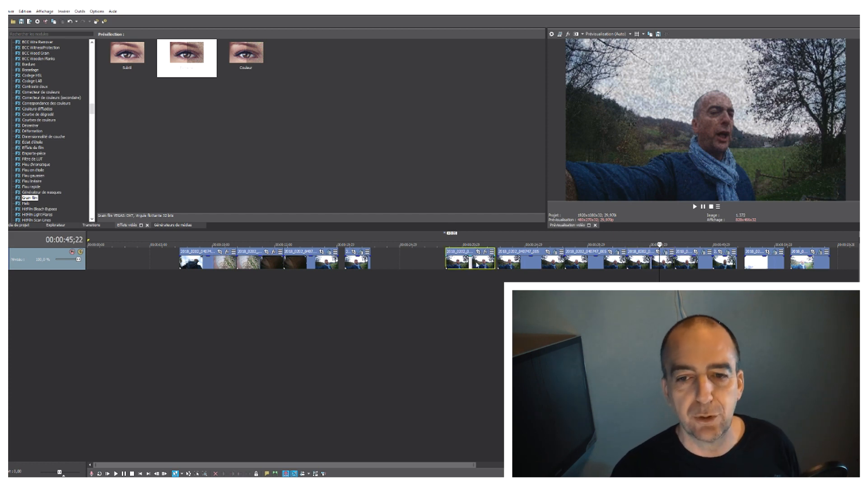
{"action": "left_click", "coordinate": [775, 263], "text": "shift"}
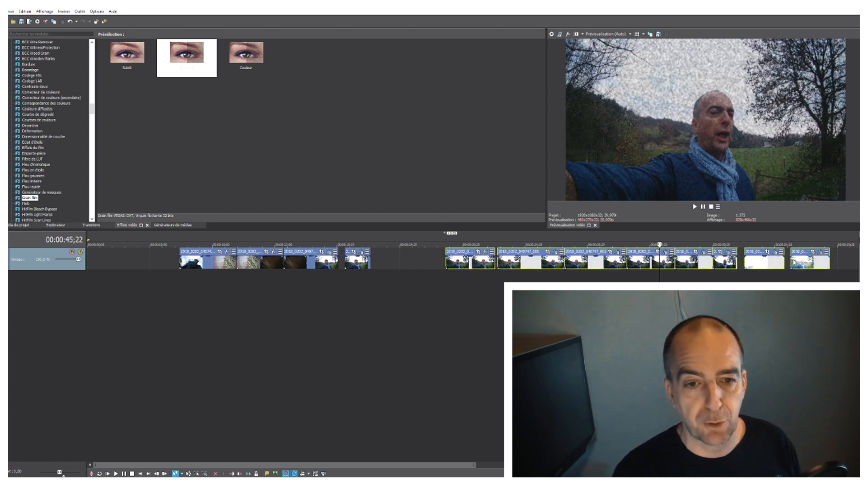
{"action": "left_click", "coordinate": [805, 266], "text": "shift"}
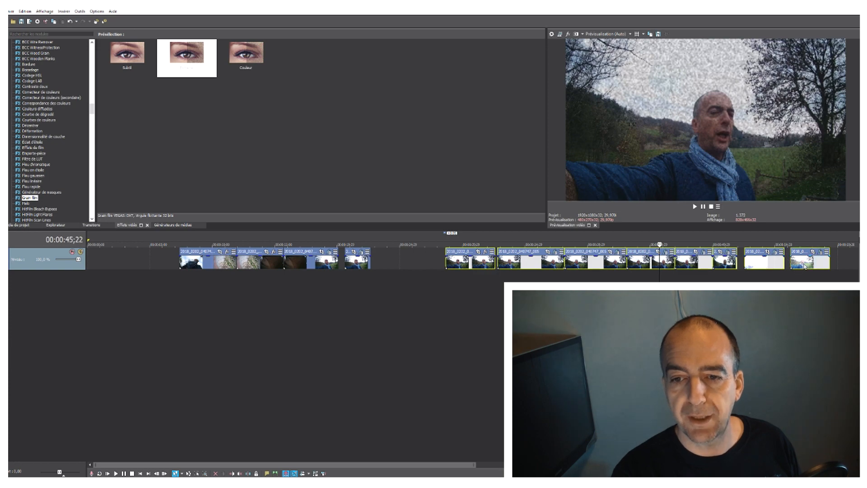
{"action": "left_click_drag", "start_coordinate": [798, 264], "coordinate": [746, 264]}
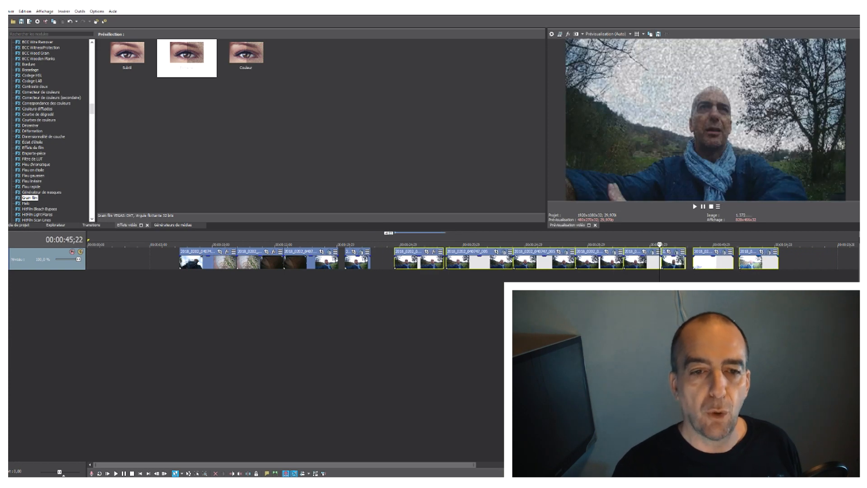
{"action": "left_click_drag", "start_coordinate": [475, 267], "coordinate": [493, 286]}
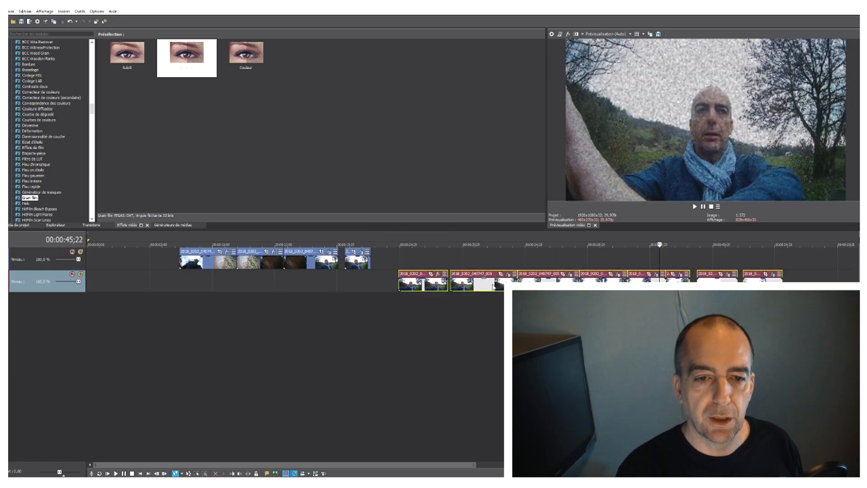
Return the segment without grain to the first track and scatter the other segments over several new tracks below.
{"action": "left_click", "coordinate": [426, 285]}
{"action": "left_click_drag", "start_coordinate": [426, 285], "coordinate": [422, 261]}
{"action": "left_click_drag", "start_coordinate": [562, 284], "coordinate": [562, 305]}
{"action": "left_click_drag", "start_coordinate": [604, 283], "coordinate": [604, 326]}
{"action": "left_click_drag", "start_coordinate": [551, 304], "coordinate": [522, 304]}
{"action": "left_click_drag", "start_coordinate": [603, 326], "coordinate": [543, 327]}
{"action": "left_click_drag", "start_coordinate": [655, 281], "coordinate": [579, 281]}
{"action": "mouse_move", "coordinate": [690, 277]}
{"action": "left_mouse_down"}
{"action": "mouse_move", "coordinate": [629, 276]}
{"action": "mouse_move", "coordinate": [659, 277]}
{"action": "mouse_move", "coordinate": [666, 285]}
{"action": "mouse_move", "coordinate": [651, 348]}
{"action": "left_mouse_up"}
{"action": "left_click", "coordinate": [633, 327]}
{"action": "left_click_drag", "start_coordinate": [718, 281], "coordinate": [512, 371]}
{"action": "left_click_drag", "start_coordinate": [757, 284], "coordinate": [475, 432]}
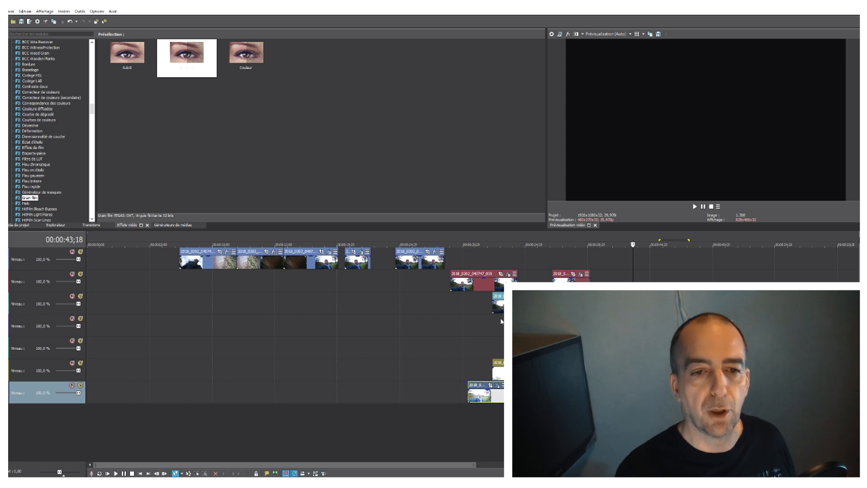
Show the Effets de film presets, select the scattered segments with the selection edit tool, and clear the selection in normal edit mode.
{"action": "left_click", "coordinate": [426, 267]}
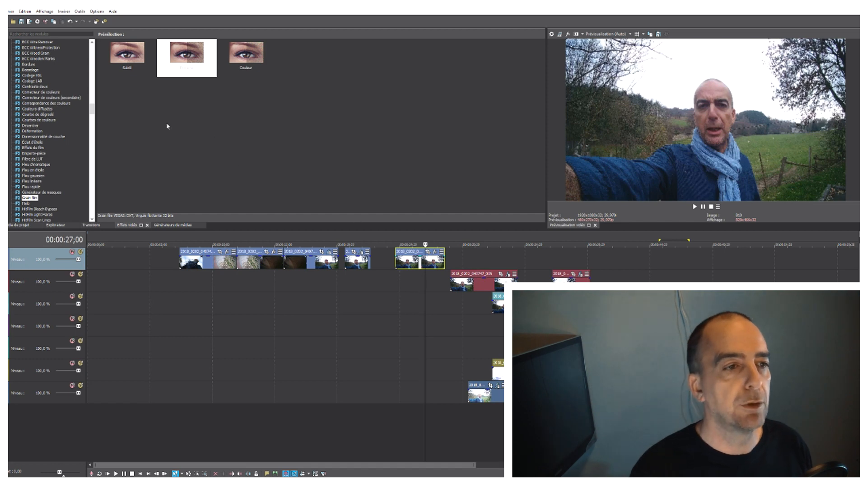
{"action": "left_click", "coordinate": [33, 148]}
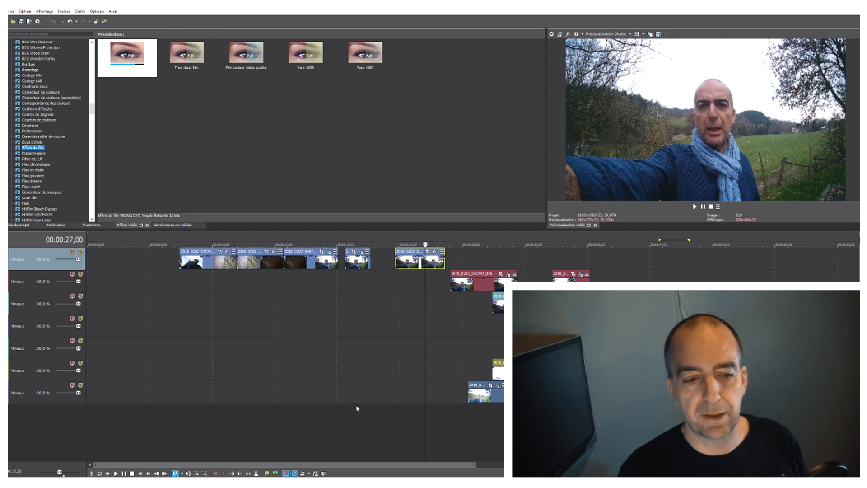
{"action": "left_click", "coordinate": [197, 473]}
{"action": "left_click_drag", "start_coordinate": [389, 443], "coordinate": [613, 260]}
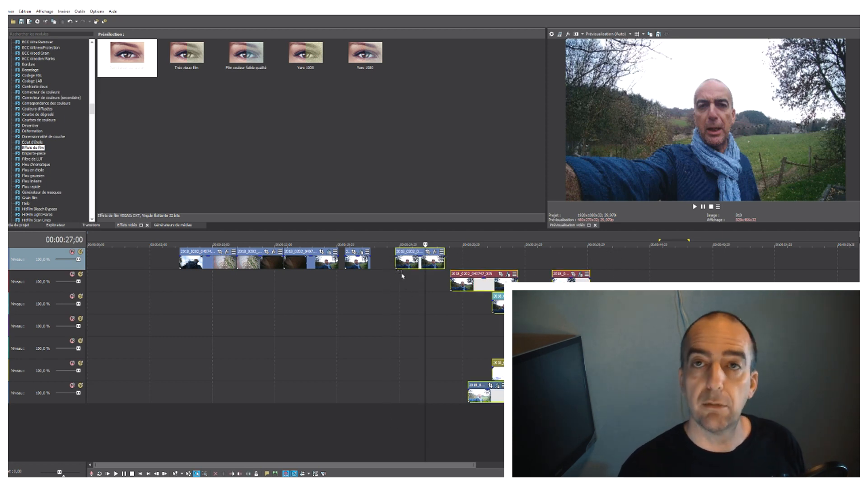
{"action": "left_click", "coordinate": [176, 473]}
{"action": "left_click", "coordinate": [369, 448]}
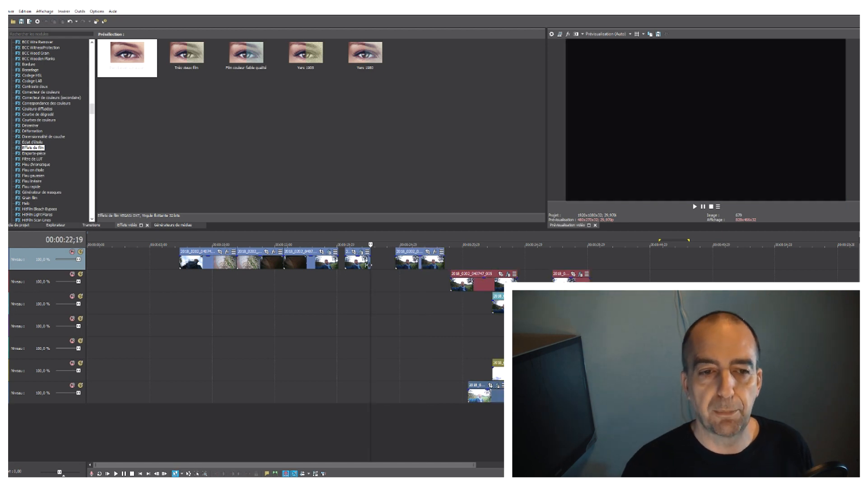
Select every event after the cursor at 00:00:24;29 on all tracks and apply the Très vieux film preset to them.
{"action": "left_click", "coordinate": [401, 261]}
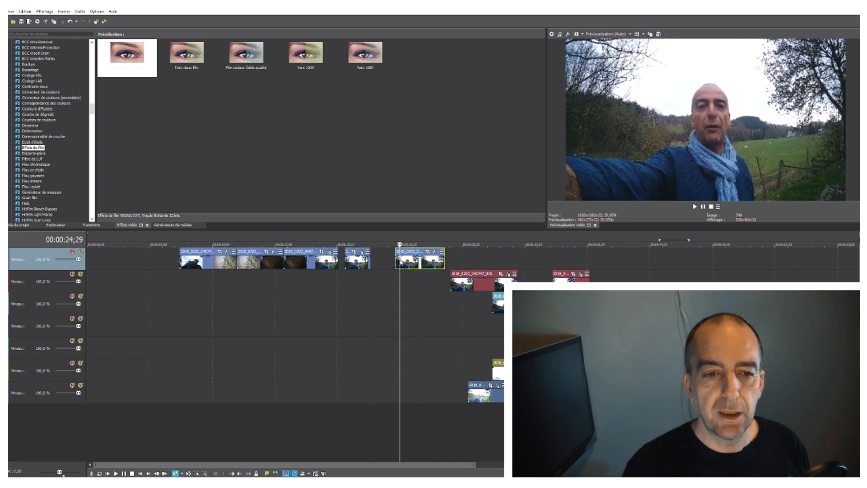
{"action": "right_click", "coordinate": [401, 262]}
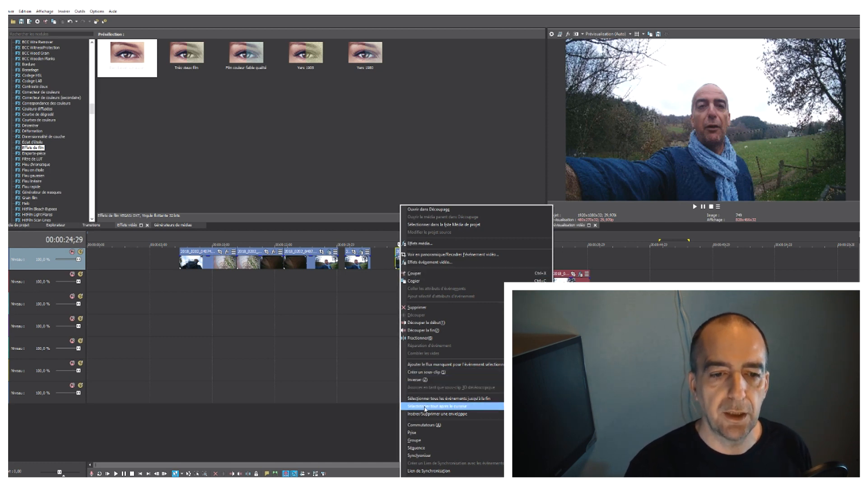
{"action": "left_click", "coordinate": [452, 406]}
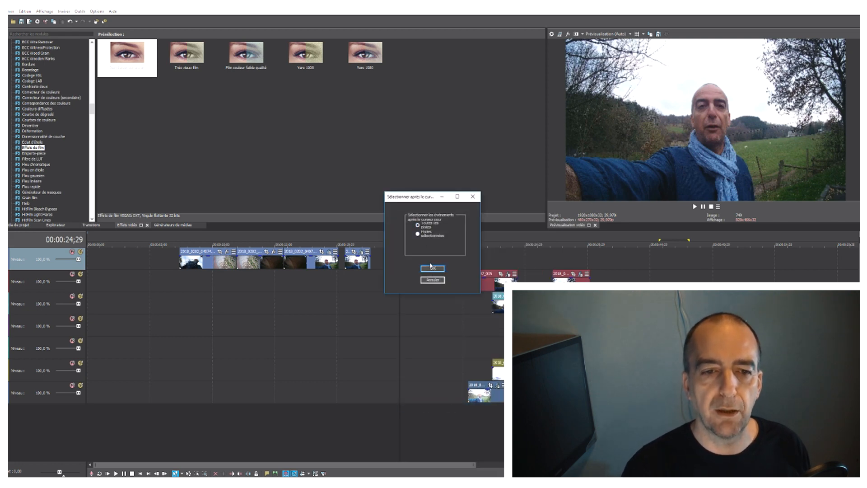
{"action": "key", "text": "Return"}
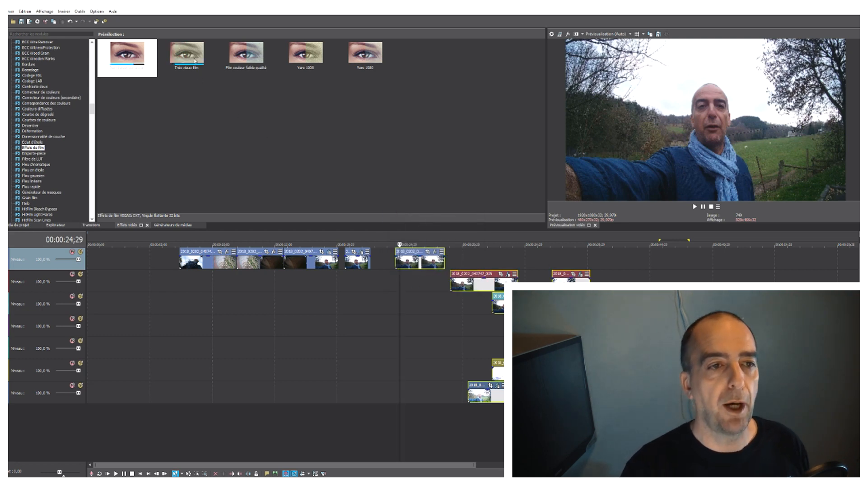
{"action": "left_click_drag", "start_coordinate": [194, 61], "coordinate": [421, 266]}
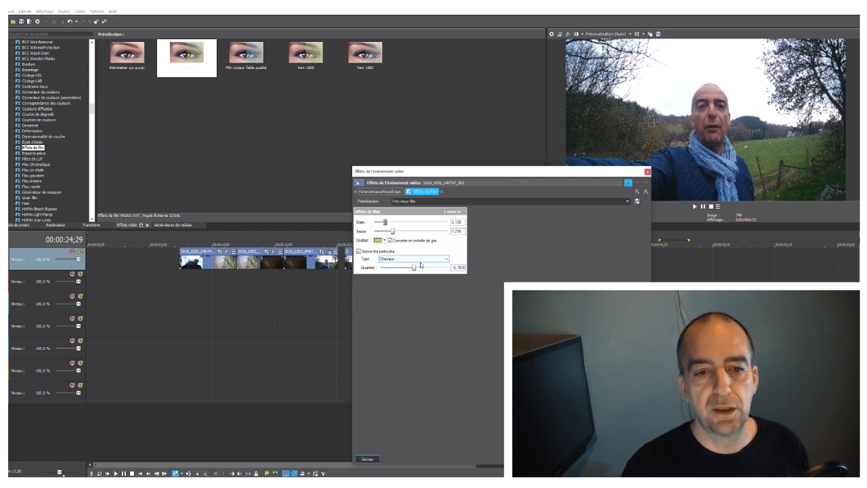
{"action": "left_click", "coordinate": [648, 173]}
Check the scattered segments on the different tracks for the old-film effect in the preview.
{"action": "left_click", "coordinate": [465, 281]}
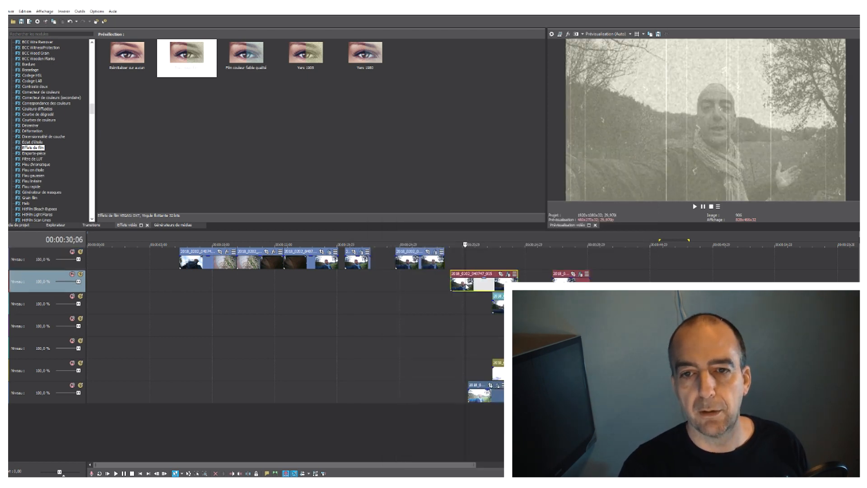
{"action": "left_click", "coordinate": [518, 307]}
{"action": "left_click", "coordinate": [577, 284]}
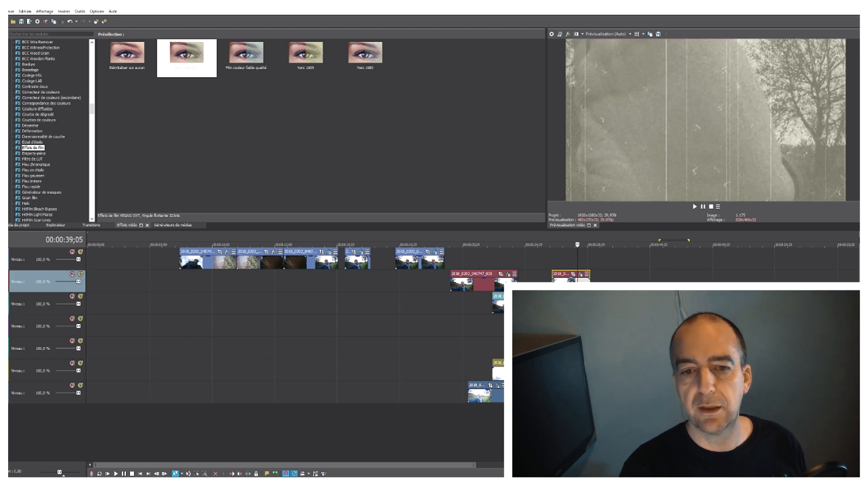
{"action": "left_click", "coordinate": [555, 326]}
{"action": "left_click", "coordinate": [591, 347]}
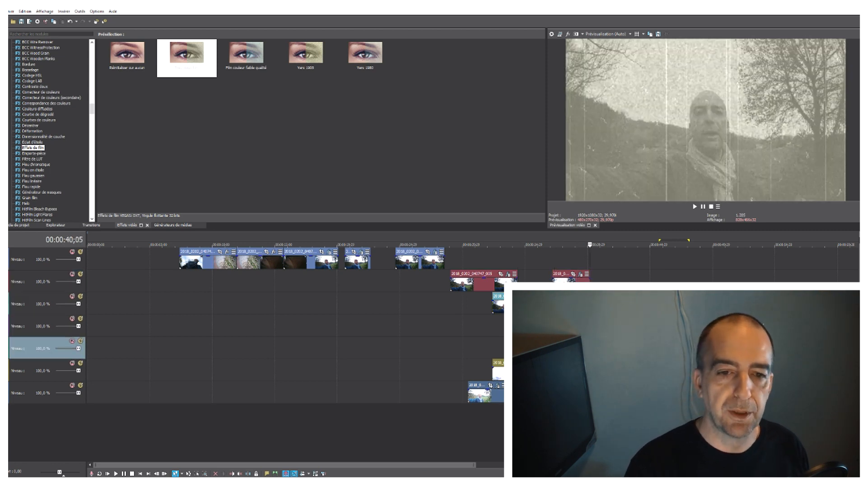
{"action": "left_click", "coordinate": [487, 377]}
{"action": "left_click", "coordinate": [500, 377]}
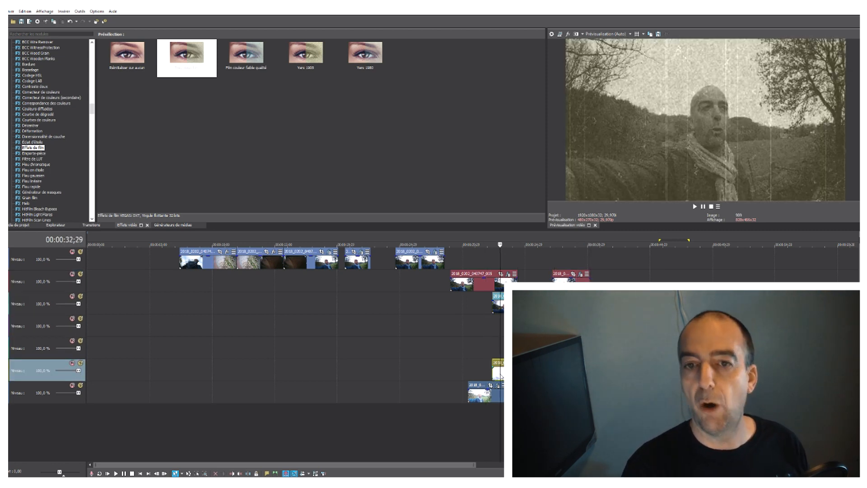
{"action": "left_click", "coordinate": [356, 352]}
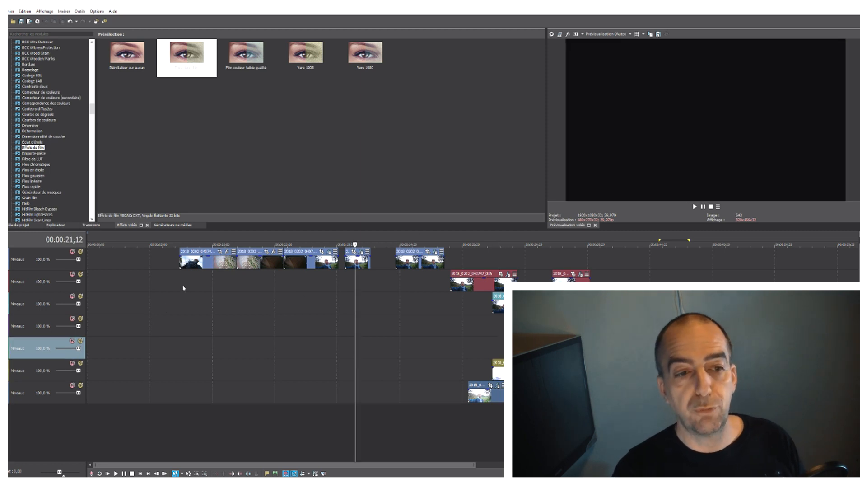
Select all events from the first clip through the end of the first track, and clear the selection.
{"action": "left_click", "coordinate": [200, 289]}
{"action": "right_click", "coordinate": [211, 280]}
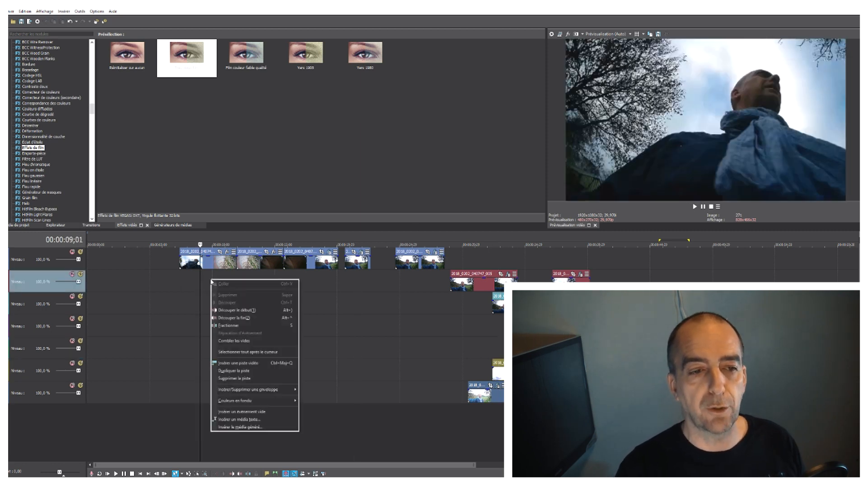
{"action": "left_click", "coordinate": [206, 260]}
{"action": "right_click", "coordinate": [206, 260]}
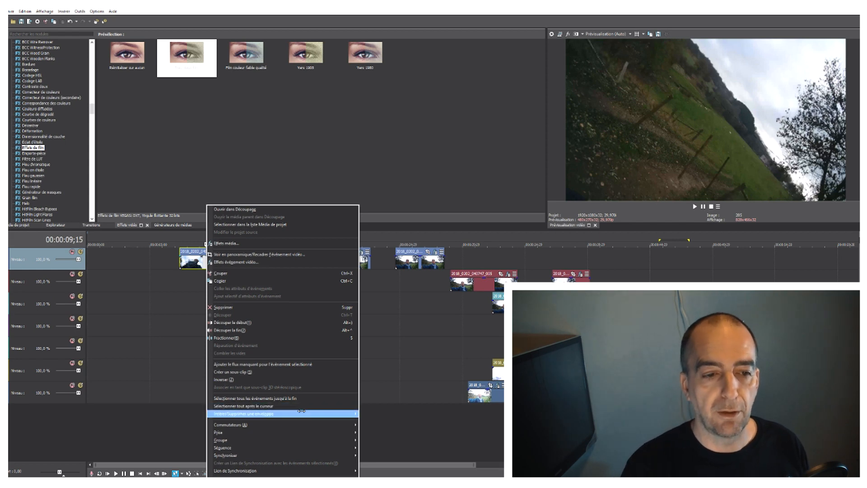
{"action": "left_click", "coordinate": [256, 399]}
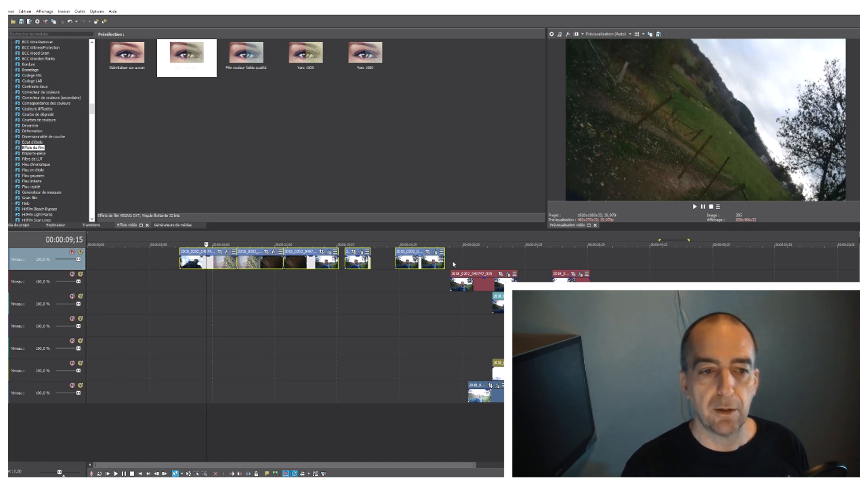
{"action": "left_click", "coordinate": [401, 353]}
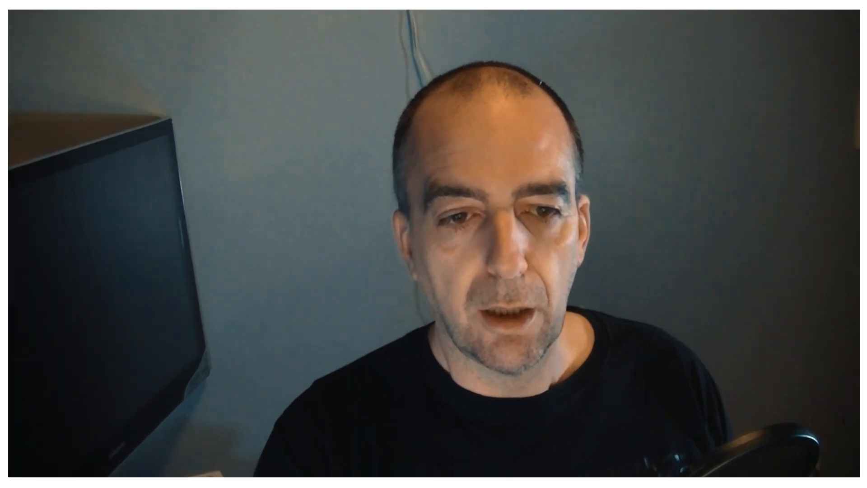